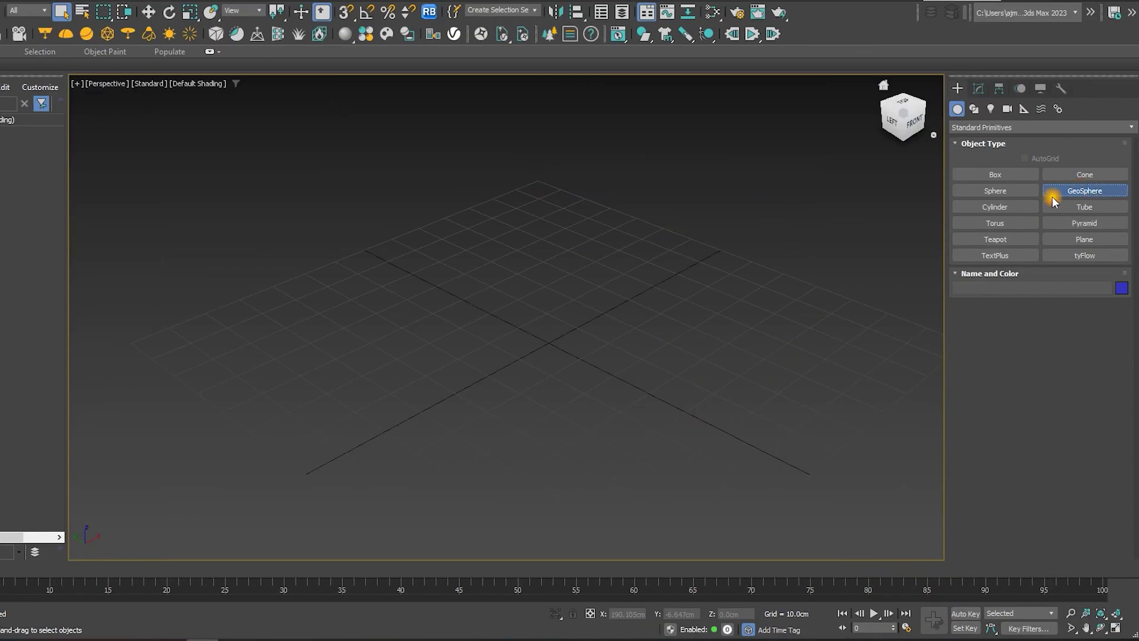
- Create a snapped GeoSphere at the grid origin and raise it to about 43.97 cm on Z
{"action": "key", "text": "s"}
{"action": "left_click_drag", "start_coordinate": [549, 335], "coordinate": [612, 348]}
{"action": "key", "text": "w"}
{"action": "left_click_drag", "start_coordinate": [550, 323], "coordinate": [562, 162]}
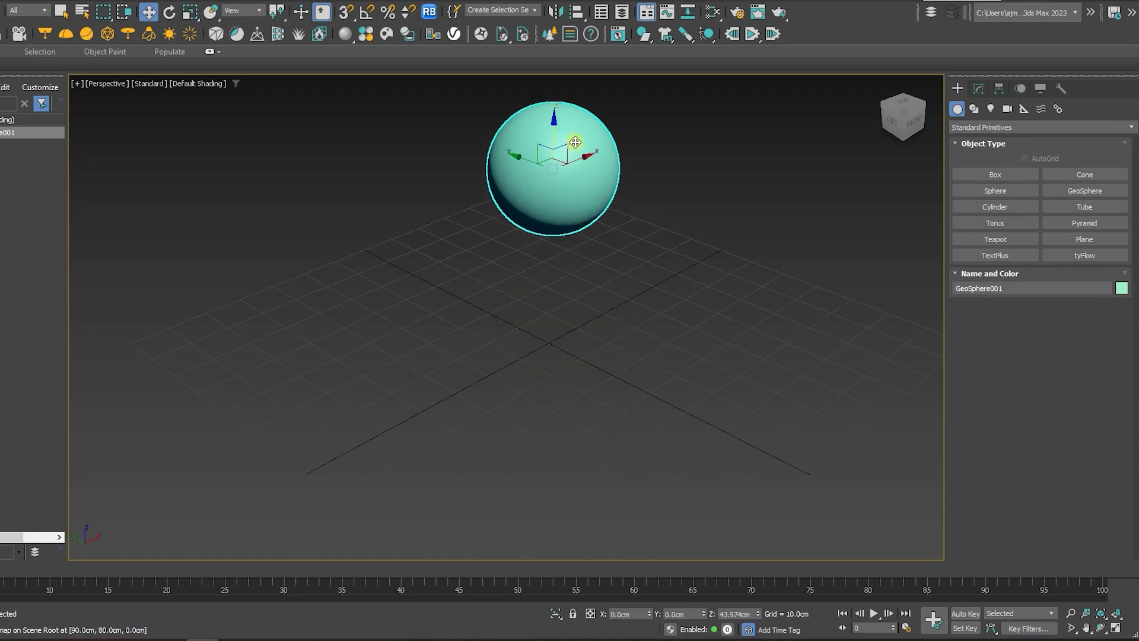
{"action": "mouse_move", "coordinate": [647, 202]}
{"action": "middle_mouse_down"}
{"action": "mouse_move", "coordinate": [649, 286]}
{"action": "mouse_move", "coordinate": [662, 284]}
{"action": "middle_mouse_up"}
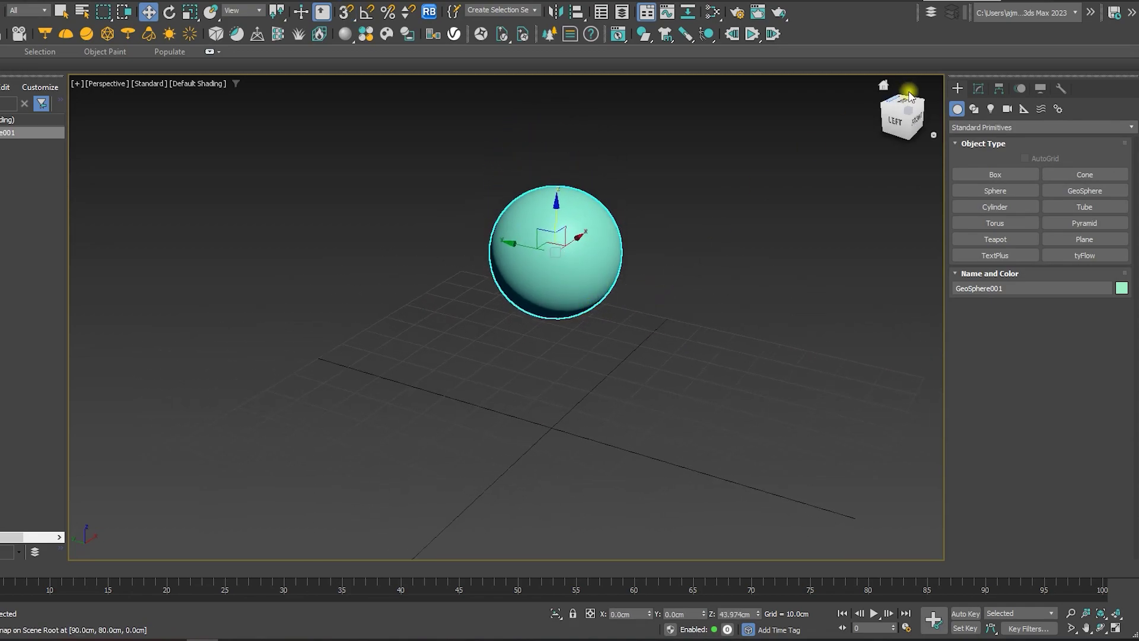
- Give GeoSphere001 a 15 cm radius and 6 segments, and show edged faces
{"action": "left_click", "coordinate": [978, 88]}
{"action": "type", "text": "15"}
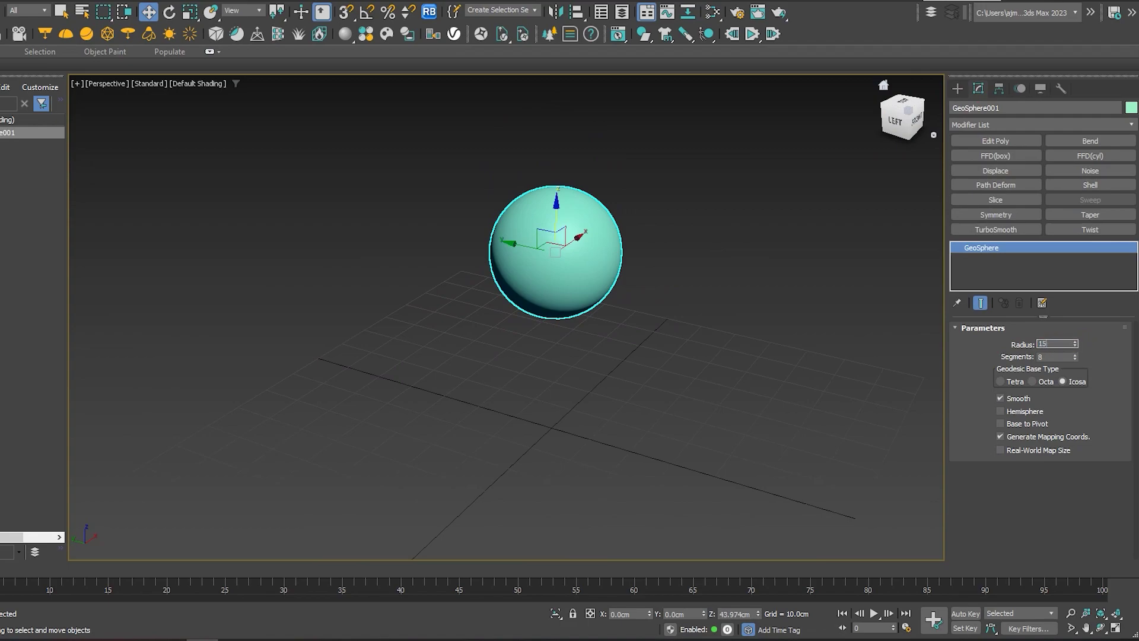
{"action": "key", "text": "Return"}
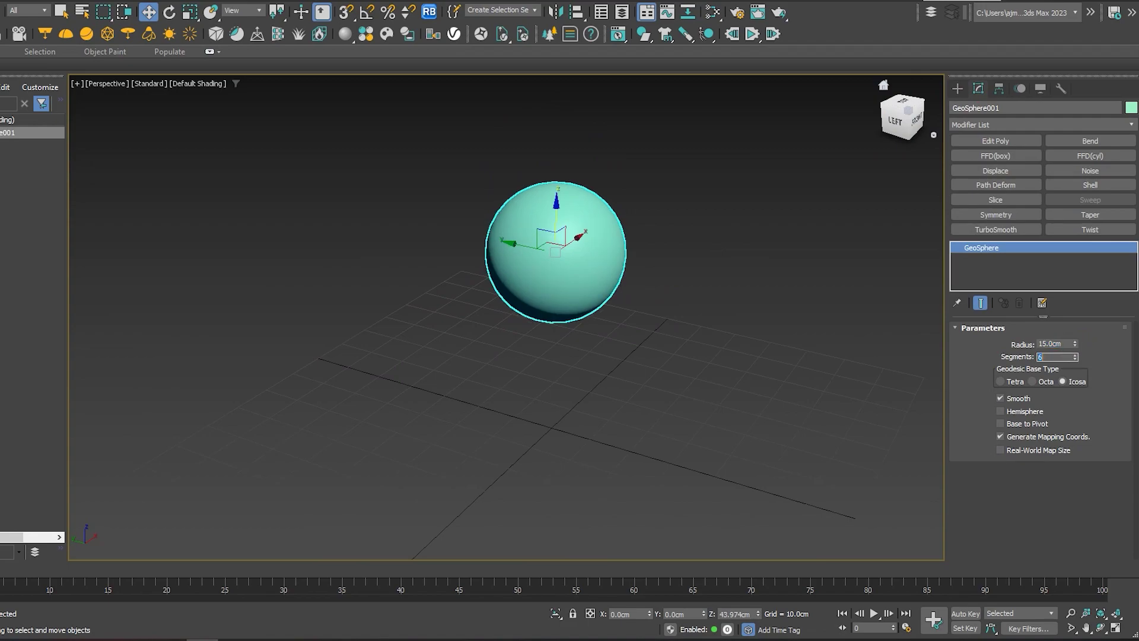
{"action": "key", "text": "F4"}
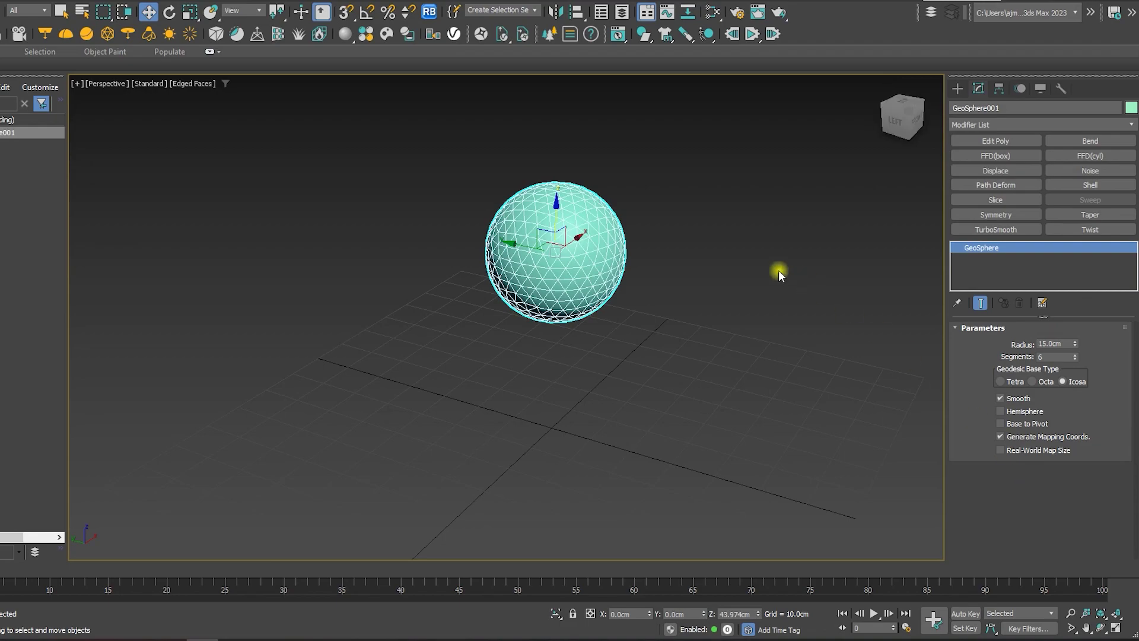
{"action": "scroll", "coordinate": [653, 267], "scroll_direction": "up", "scroll_amount": 2}
{"action": "middle_click_drag", "start_coordinate": [629, 261], "coordinate": [679, 283]}
- Confirm the sphere's 362 vertices in Object Properties, then bring up Particle View
{"action": "scroll", "coordinate": [678, 283], "scroll_direction": "up", "scroll_amount": 2}
{"action": "right_click", "coordinate": [645, 250]}
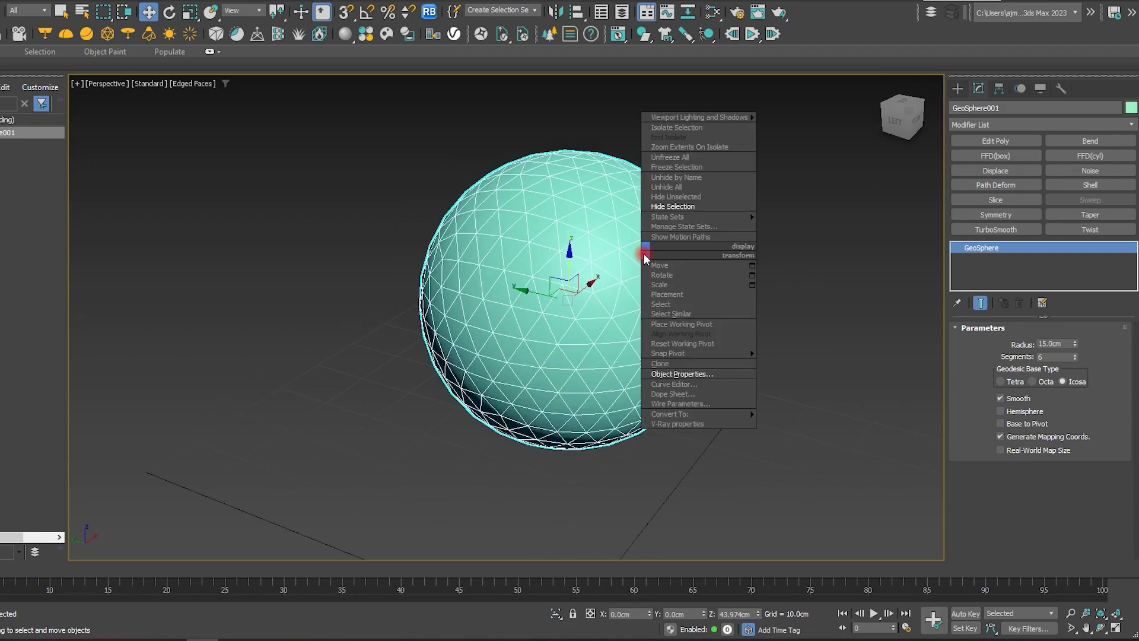
{"action": "left_click", "coordinate": [665, 376]}
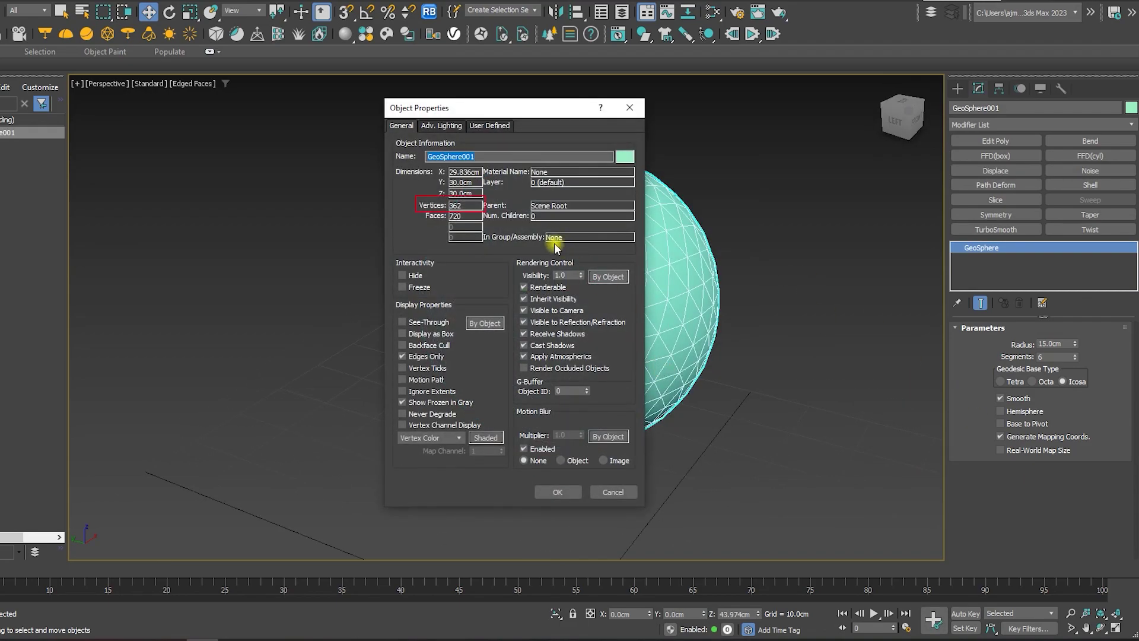
{"action": "left_click", "coordinate": [549, 488]}
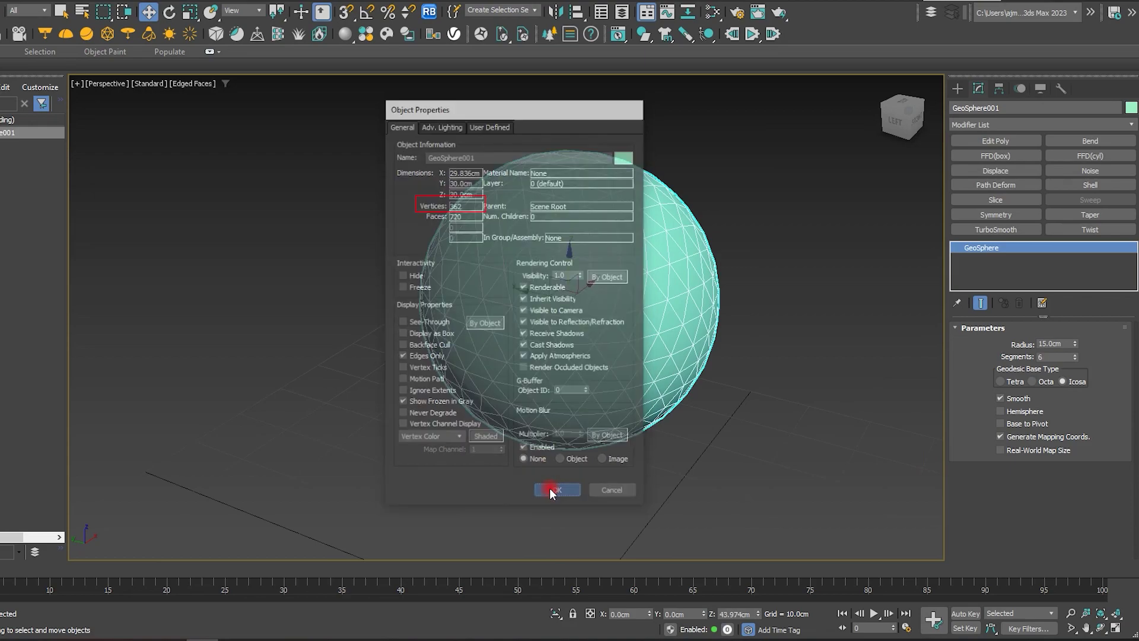
{"action": "middle_click_drag", "start_coordinate": [364, 338], "coordinate": [390, 328]}
{"action": "key", "text": "6"}
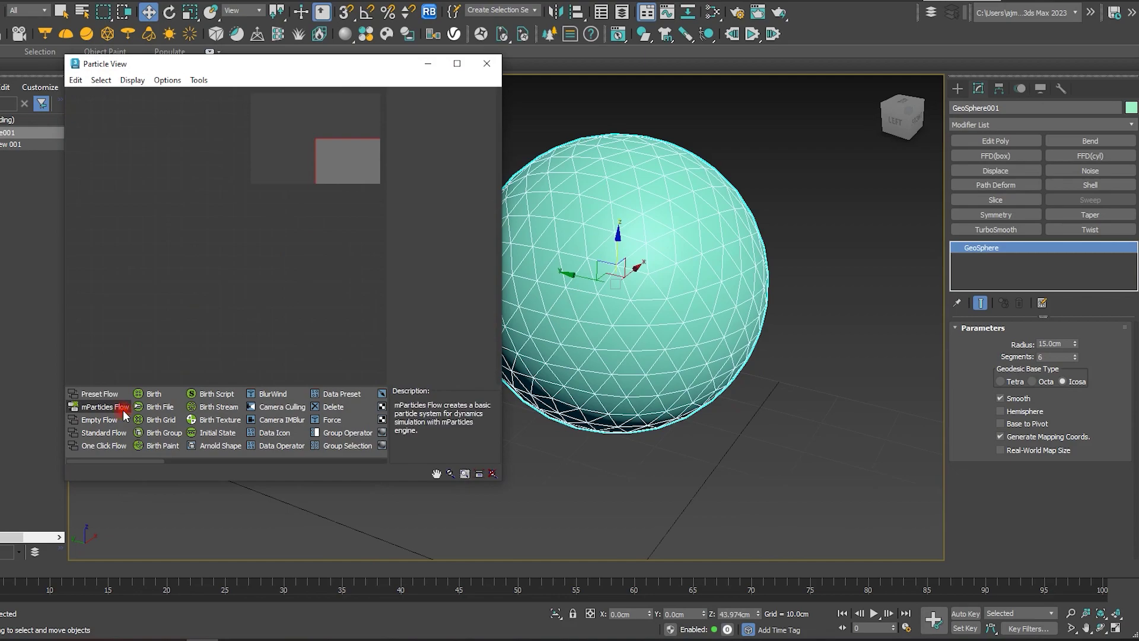
- Add an mParticles Flow with a 362-particle Birth replacing Birth Grid, plus a Position Object operator
{"action": "left_click_drag", "start_coordinate": [122, 410], "coordinate": [179, 196]}
{"action": "left_click_drag", "start_coordinate": [153, 393], "coordinate": [225, 285]}
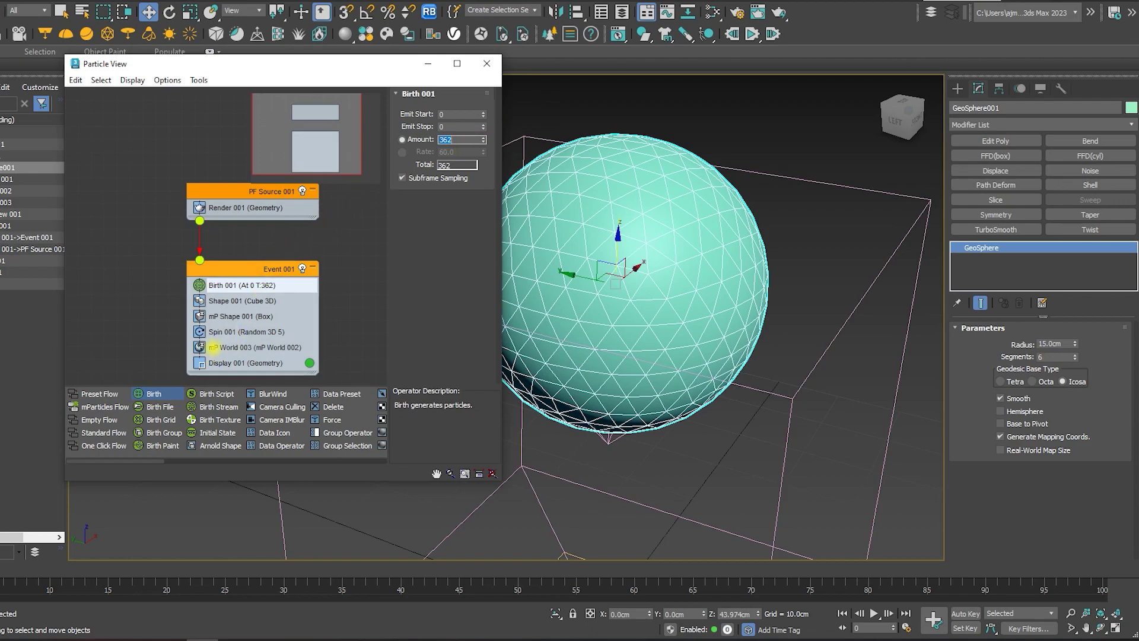
{"action": "left_click", "coordinate": [212, 458]}
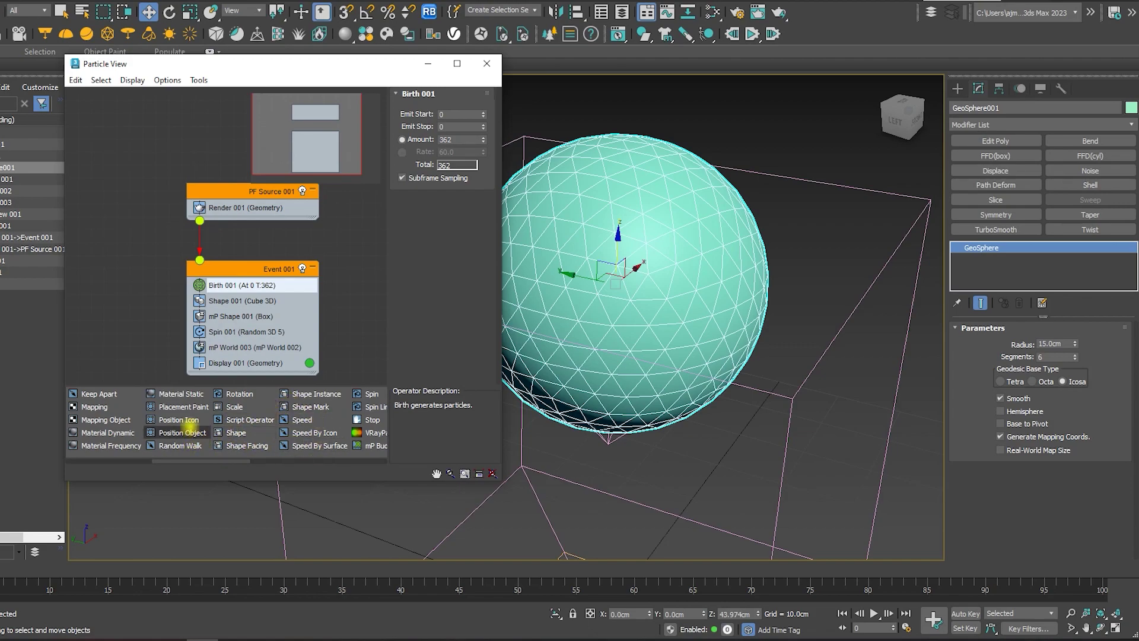
{"action": "left_click_drag", "start_coordinate": [182, 432], "coordinate": [261, 295]}
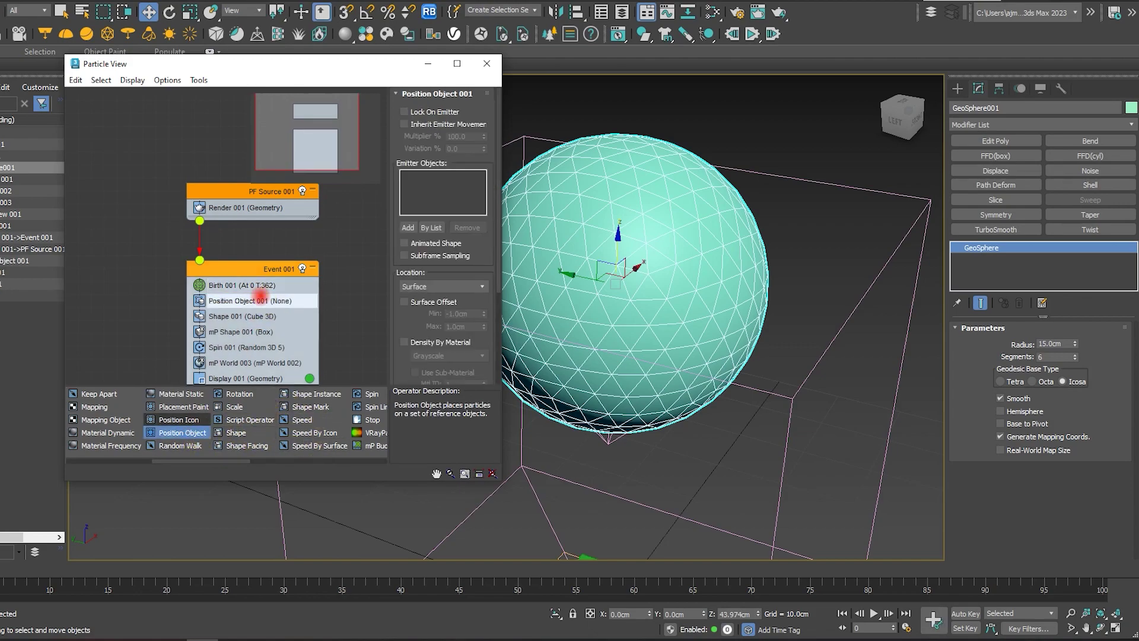
- Make GeoSphere001 the Position Object emitter, placing particles on all its vertices
{"action": "left_click", "coordinate": [404, 227]}
{"action": "left_click", "coordinate": [559, 224]}
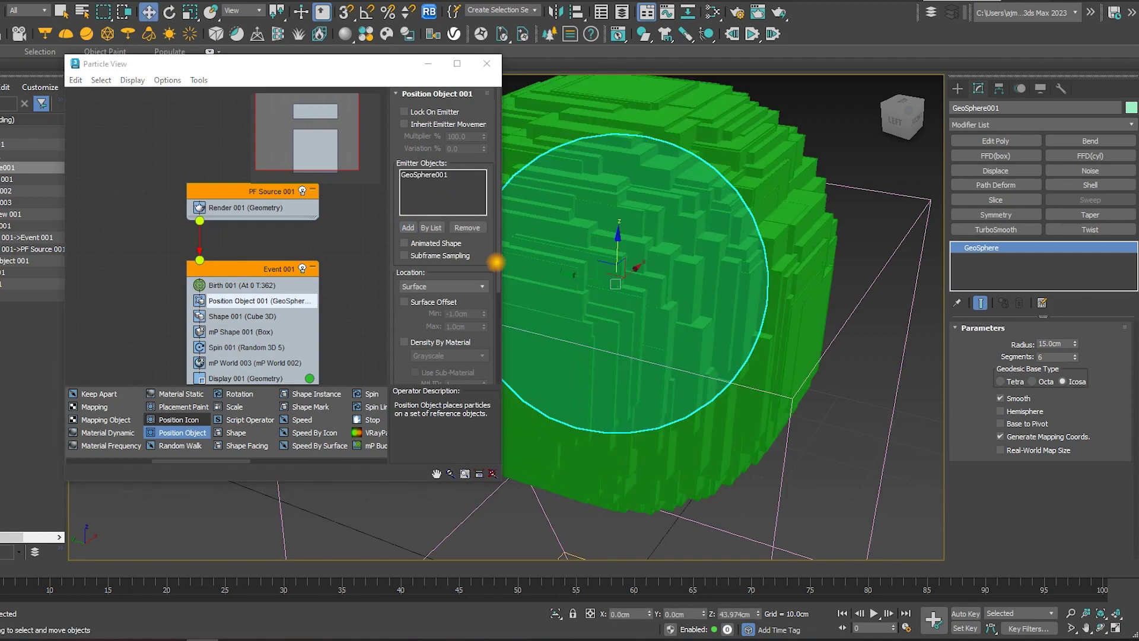
{"action": "left_click", "coordinate": [449, 286]}
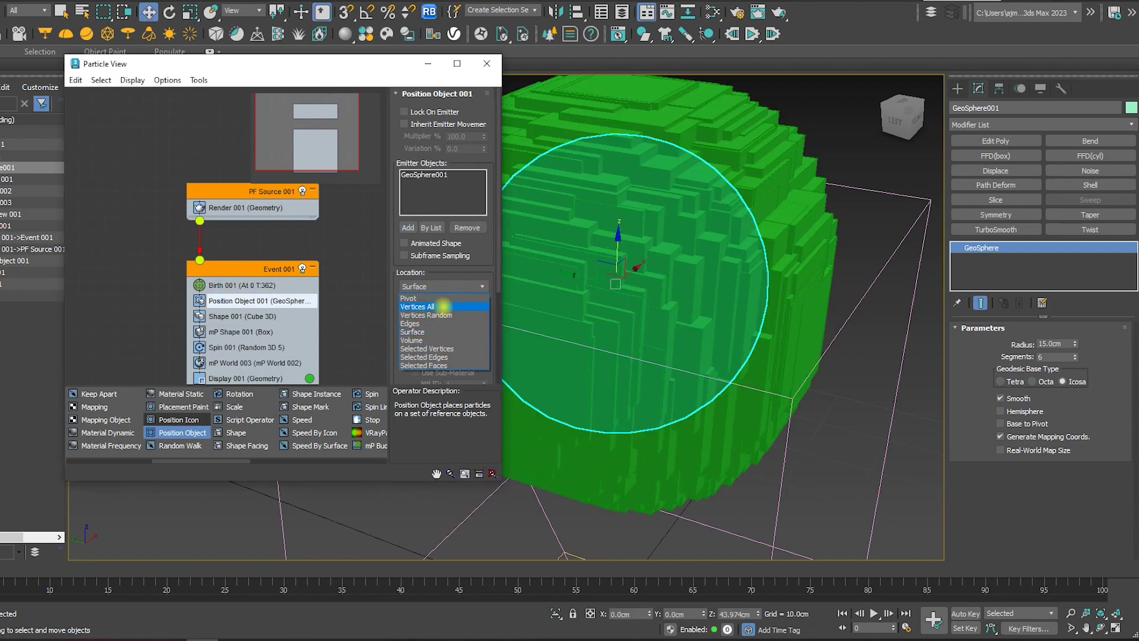
{"action": "left_click", "coordinate": [443, 306]}
- Set Shape 001 to Sphere 20-sides with a small 0.7cm size
{"action": "left_click", "coordinate": [272, 315]}
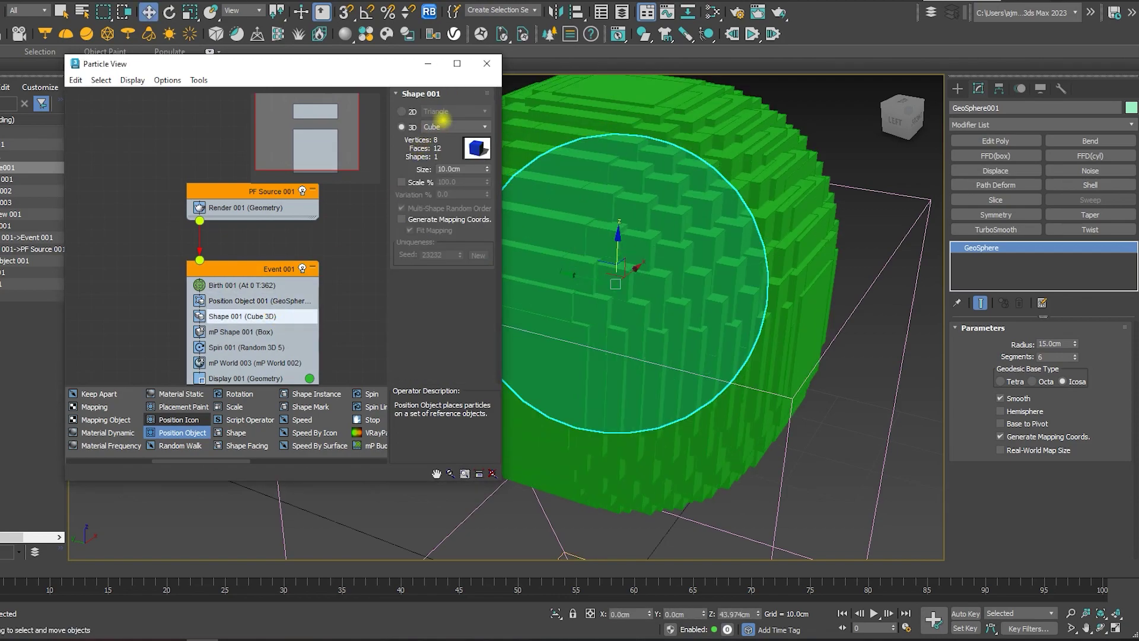
{"action": "left_click", "coordinate": [443, 125]}
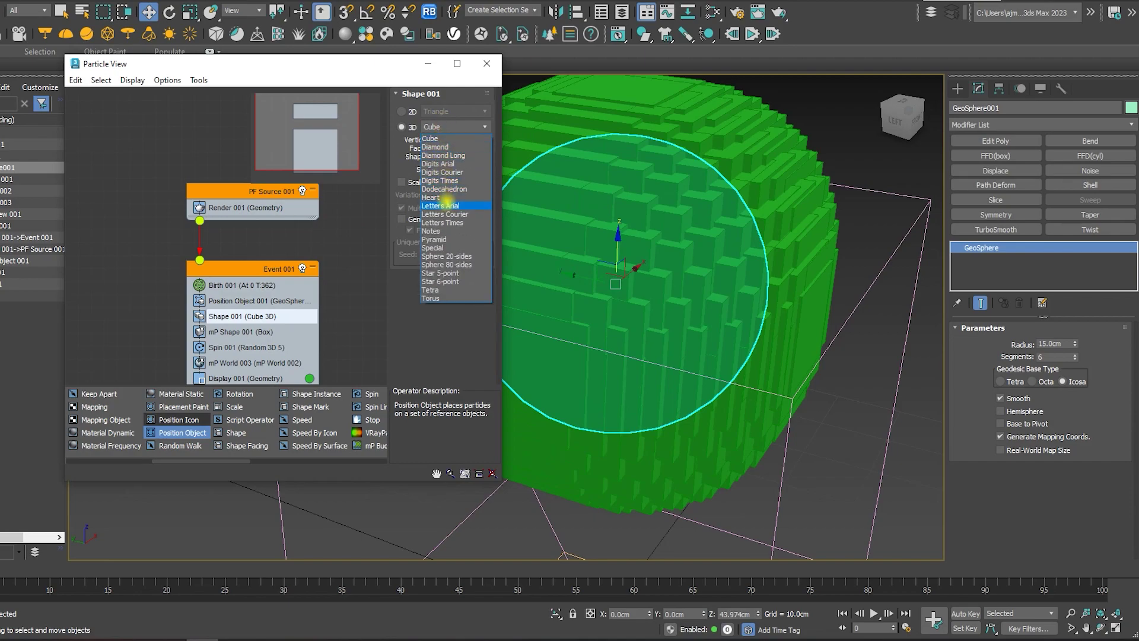
{"action": "left_click", "coordinate": [454, 255]}
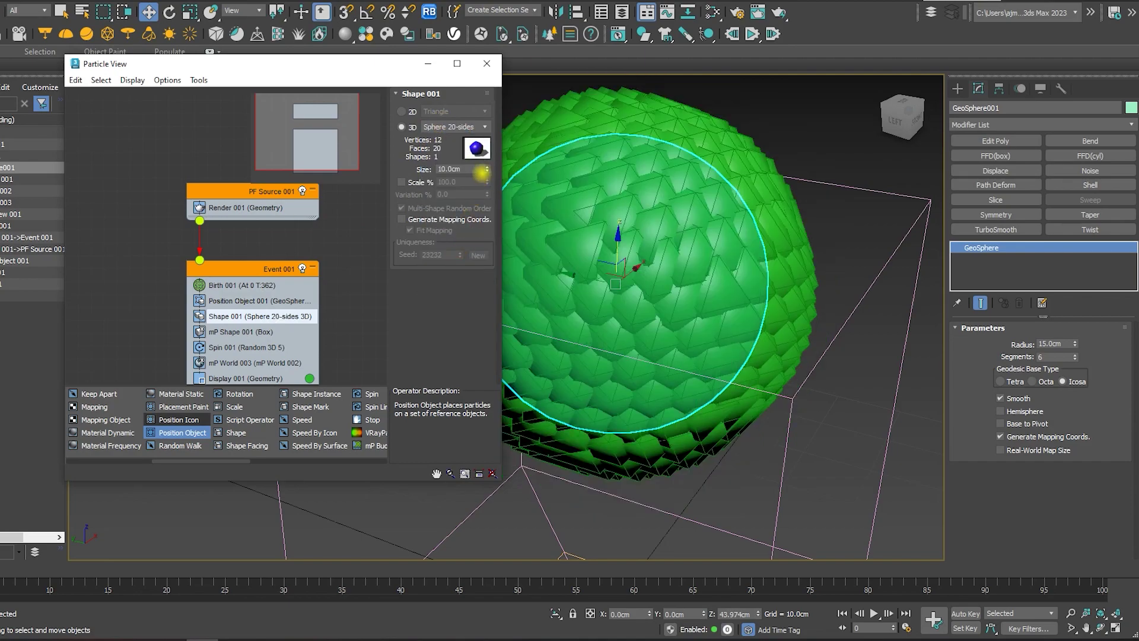
{"action": "mouse_move", "coordinate": [481, 172]}
{"action": "left_mouse_down"}
{"action": "mouse_move", "coordinate": [497, 231]}
{"action": "mouse_move", "coordinate": [498, 221]}
{"action": "left_mouse_up"}
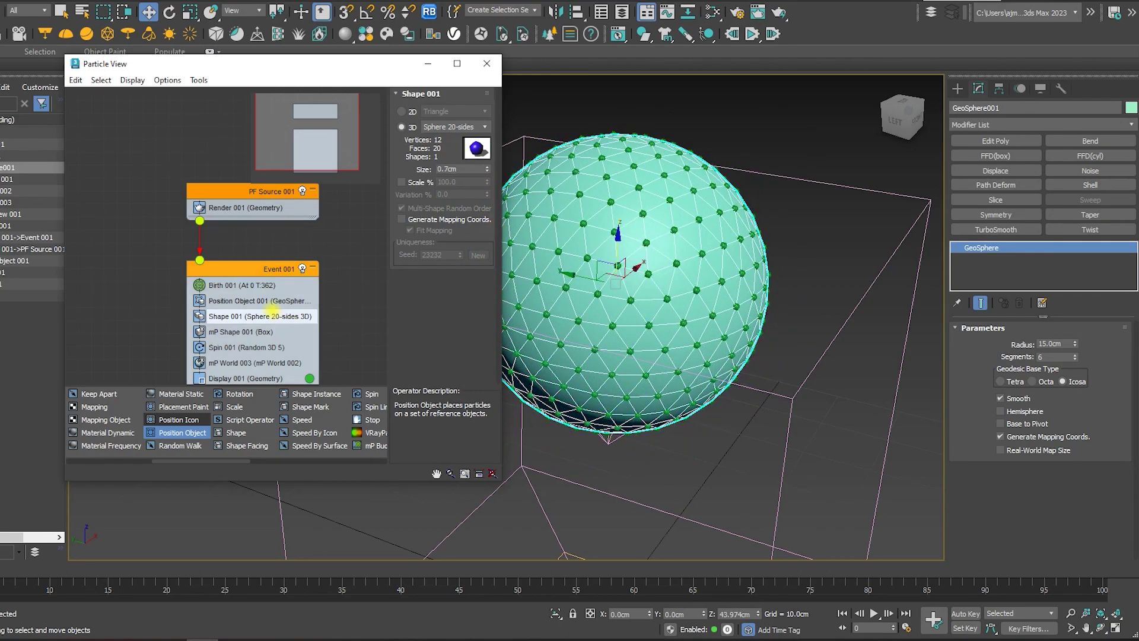
- Set mP Shape to collide as Sphere and delete the Spin 001 operator
{"action": "left_click", "coordinate": [257, 331]}
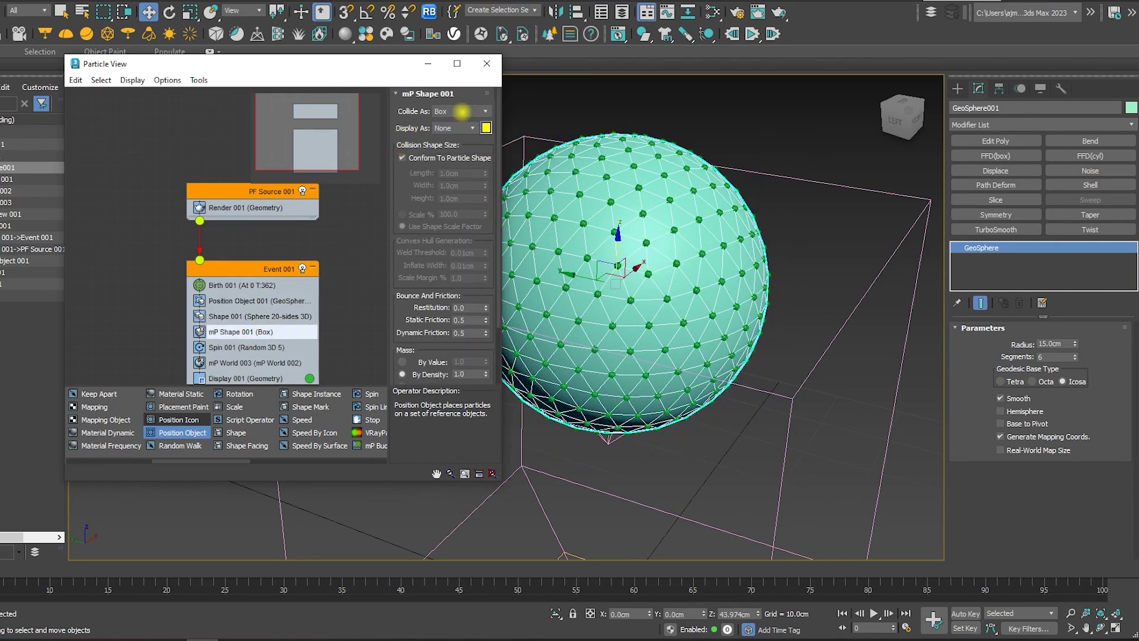
{"action": "left_click", "coordinate": [462, 111]}
{"action": "left_click", "coordinate": [459, 145]}
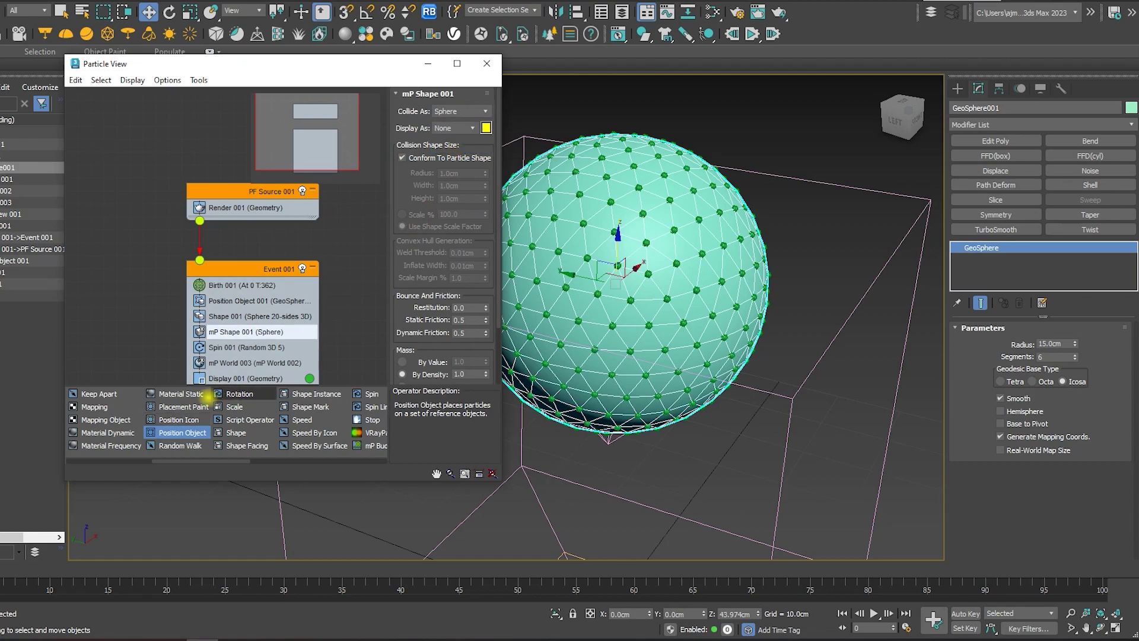
{"action": "middle_click_drag", "start_coordinate": [118, 298], "coordinate": [108, 182]}
{"action": "left_click", "coordinate": [236, 231]}
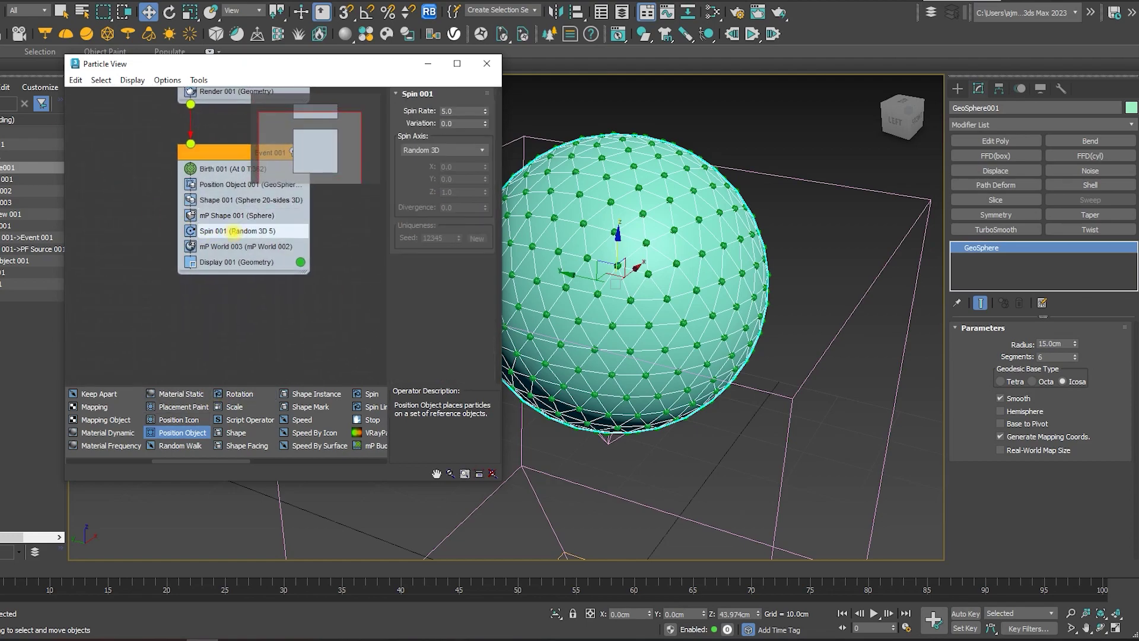
{"action": "key", "text": "Delete"}
- Add a rigid mP Glue with visualized bindings, 5.6cm bind distance and 6 max binds
{"action": "left_click", "coordinate": [306, 460]}
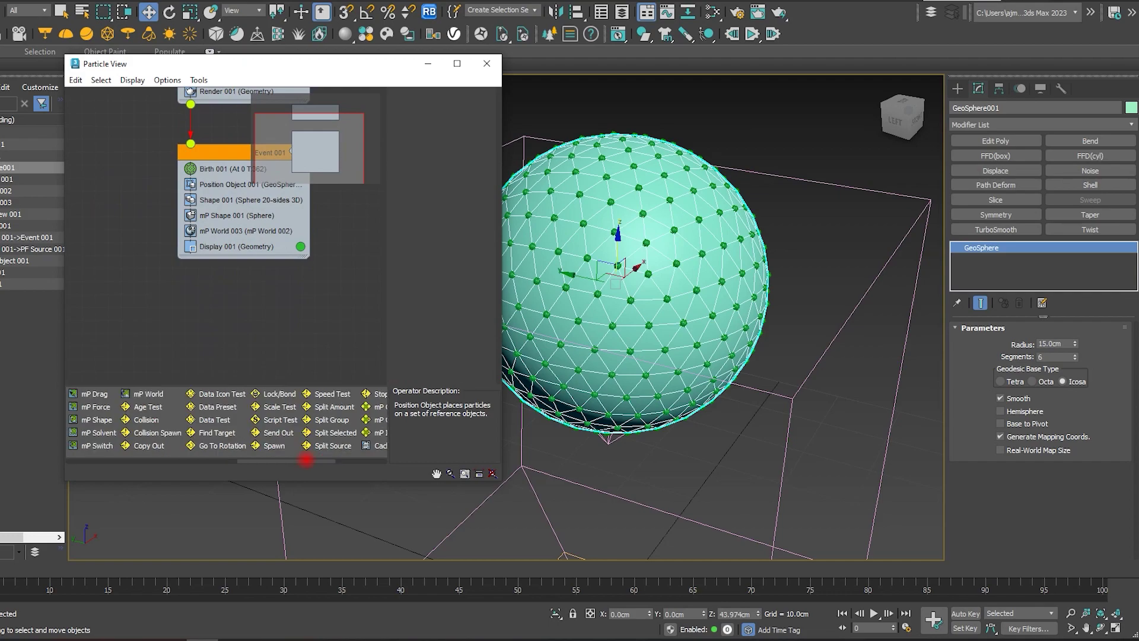
{"action": "left_click_drag", "start_coordinate": [306, 460], "coordinate": [324, 460]}
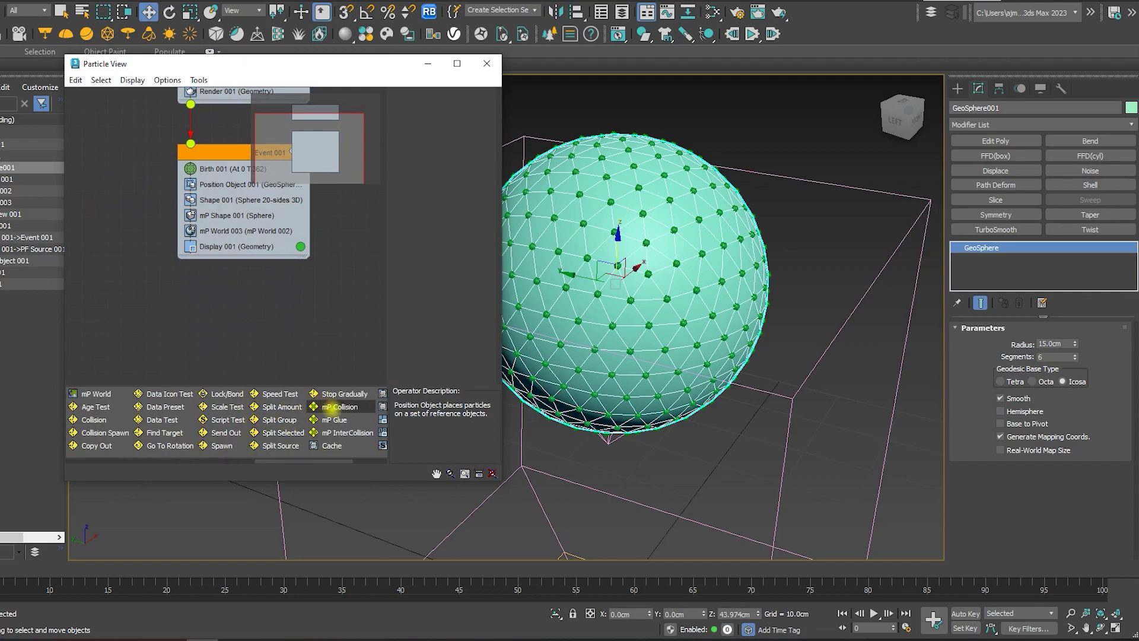
{"action": "left_click", "coordinate": [333, 419]}
{"action": "left_click_drag", "start_coordinate": [287, 314], "coordinate": [252, 245]}
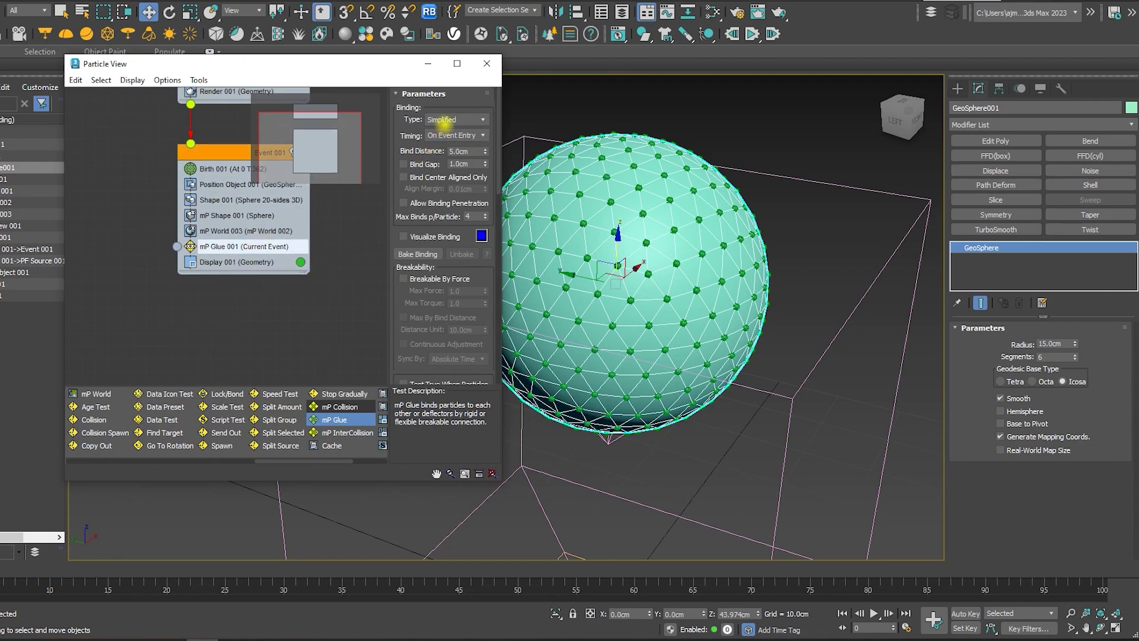
{"action": "left_click", "coordinate": [444, 120]}
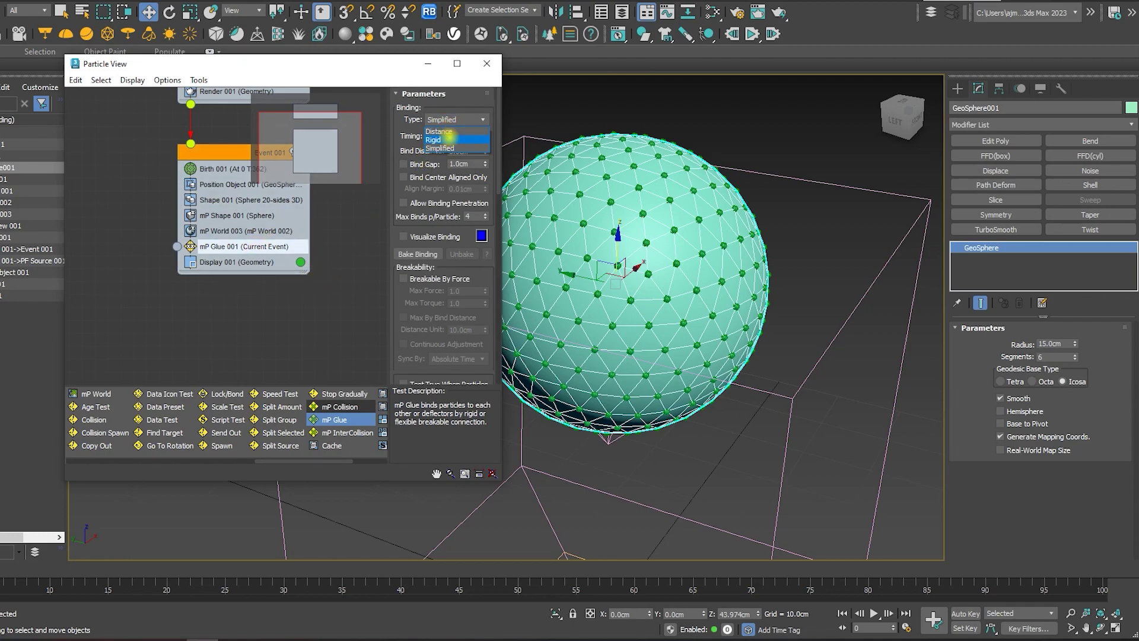
{"action": "left_click", "coordinate": [449, 138]}
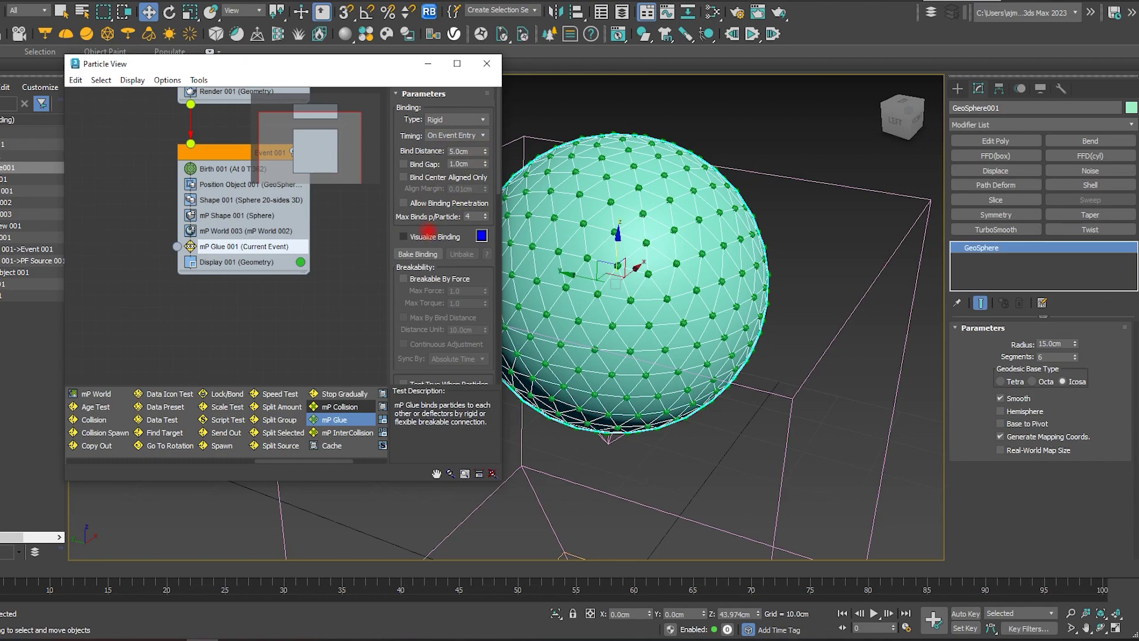
{"action": "left_click", "coordinate": [435, 233]}
{"action": "left_click_drag", "start_coordinate": [486, 151], "coordinate": [485, 150]}
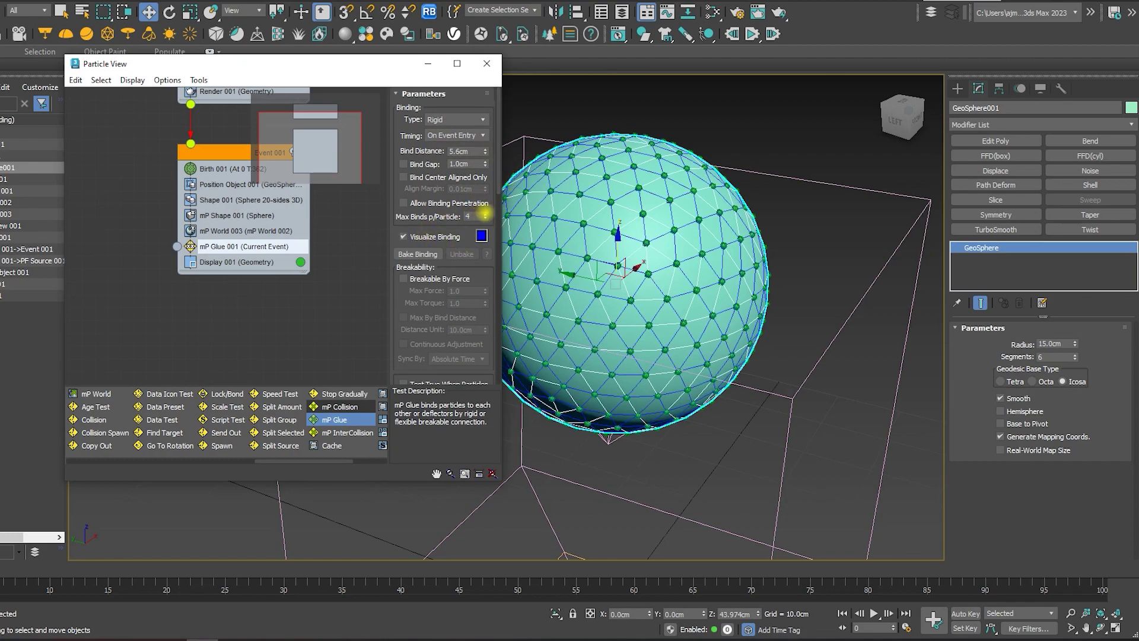
{"action": "left_click", "coordinate": [485, 214]}
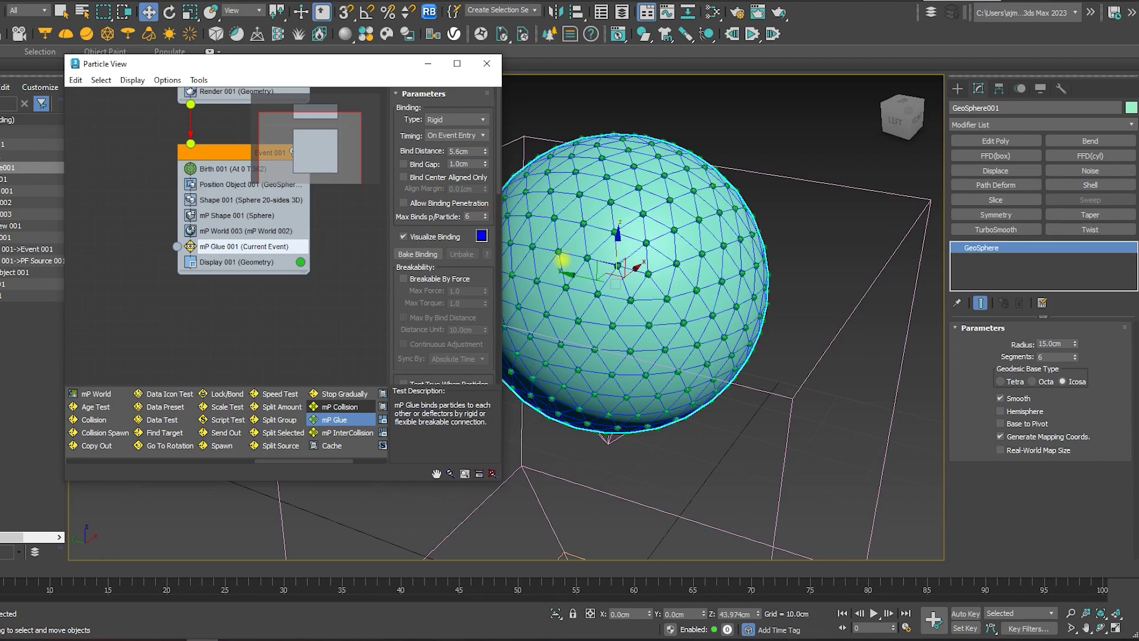
{"action": "scroll", "coordinate": [720, 346], "scroll_direction": "down", "scroll_amount": 5}
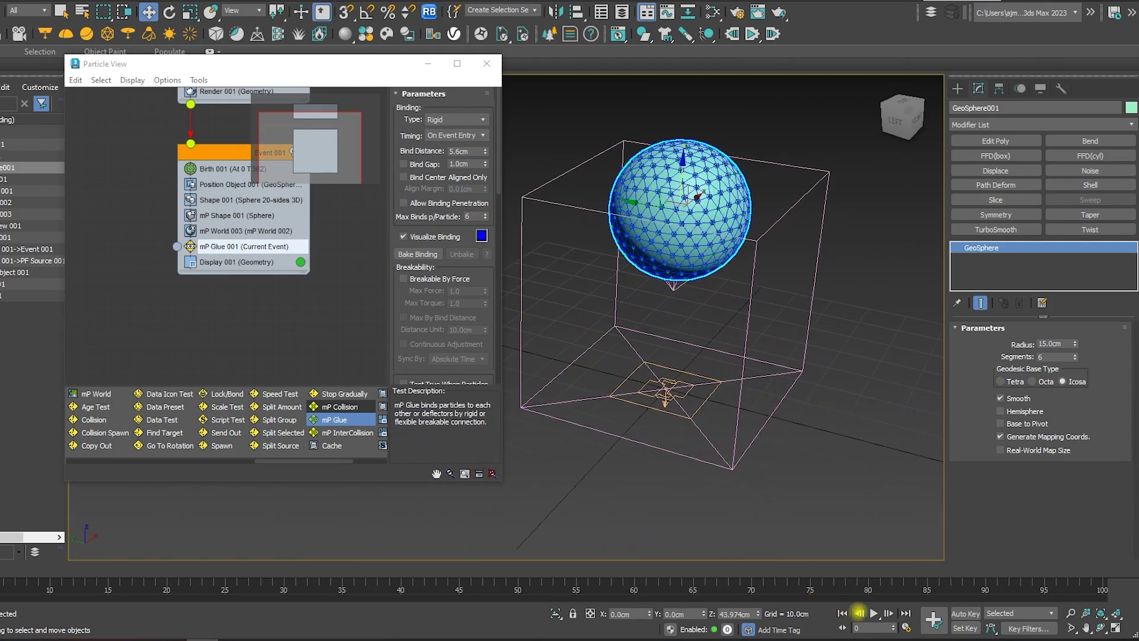
- Test-play the fall, then select mP World 002 and scroll to its Advanced Parameters
{"action": "left_click", "coordinate": [859, 613]}
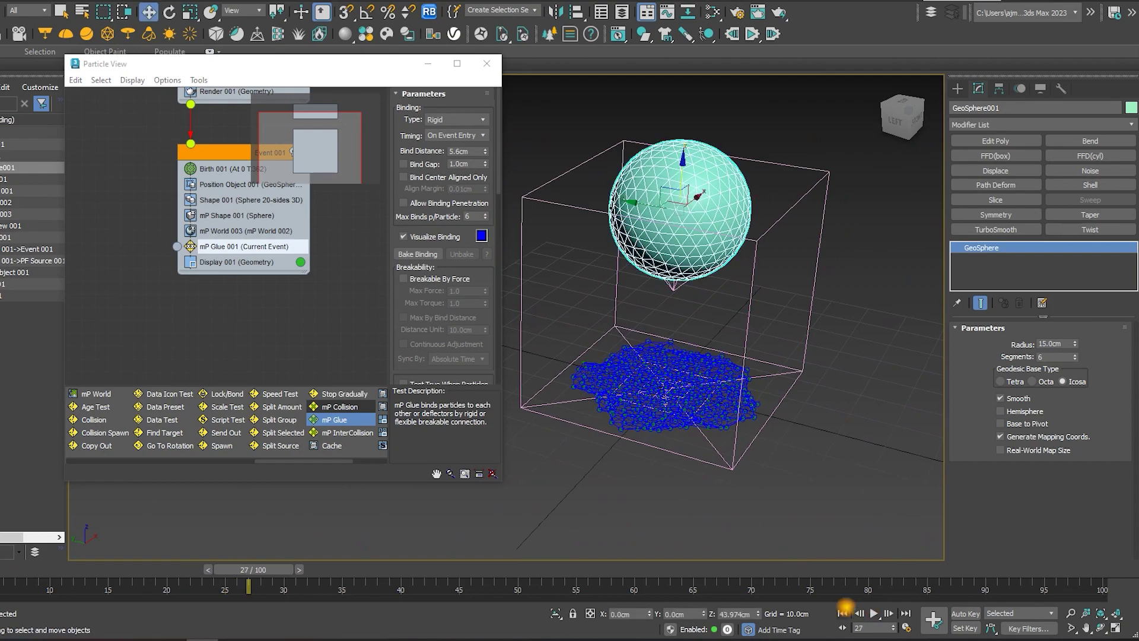
{"action": "left_click", "coordinate": [842, 613]}
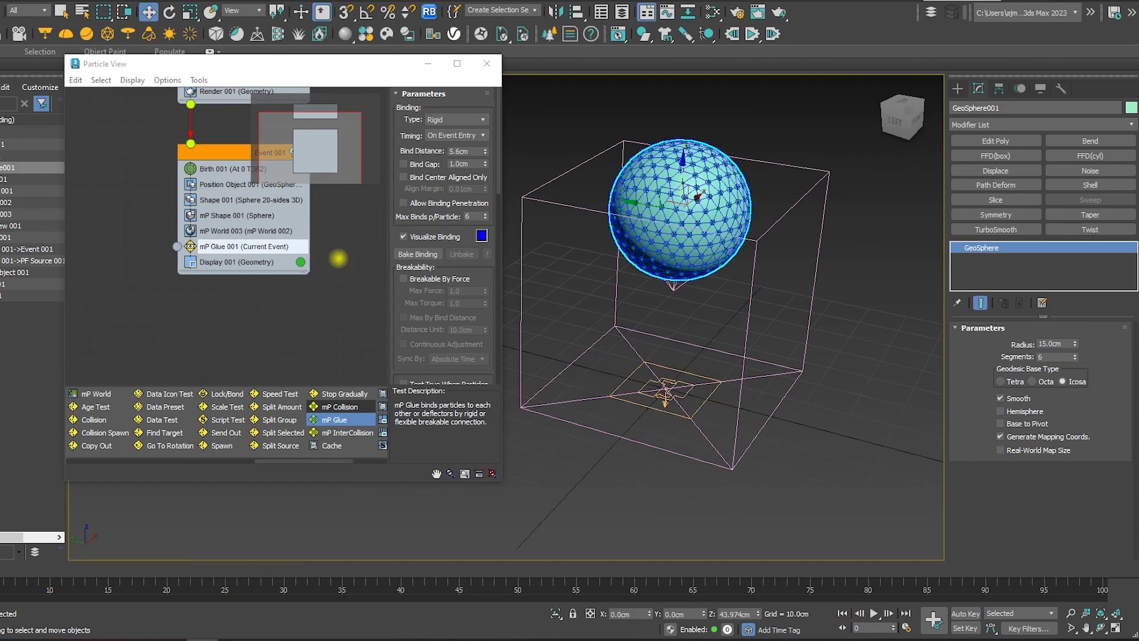
{"action": "left_click", "coordinate": [267, 231]}
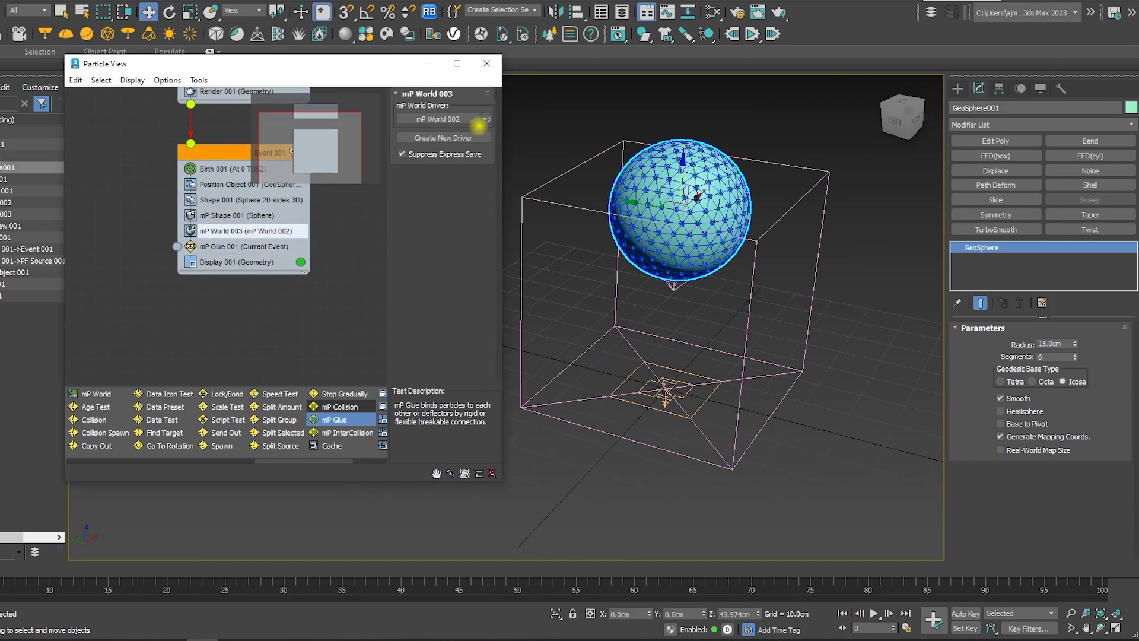
{"action": "left_click", "coordinate": [486, 119]}
{"action": "scroll", "coordinate": [1008, 473], "scroll_direction": "down", "scroll_amount": 5}
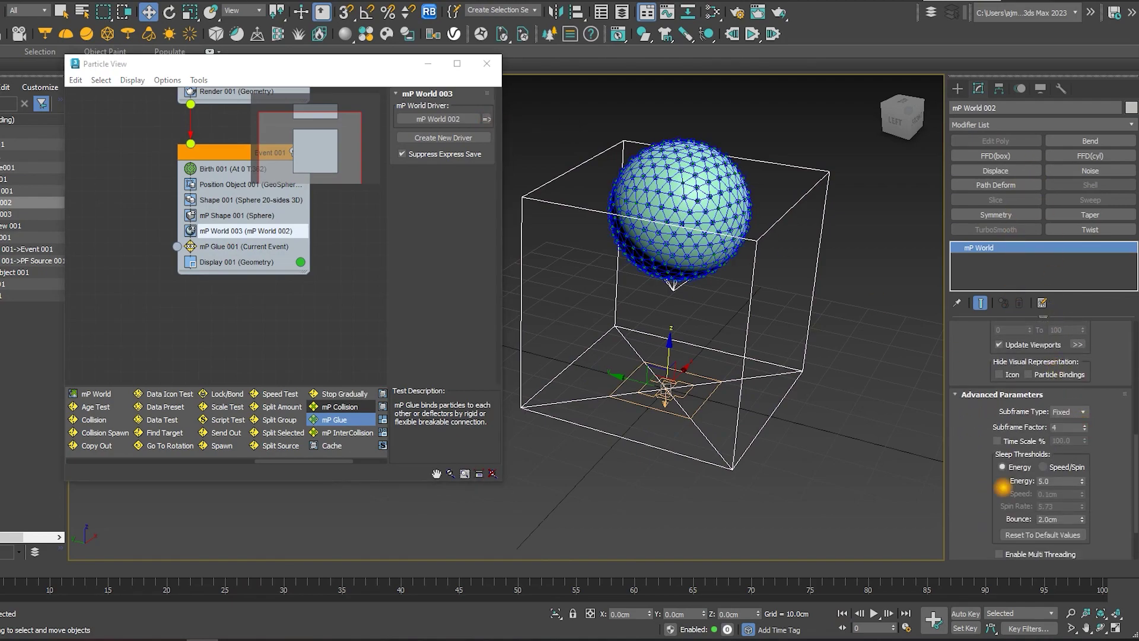
- Replay the fall to compare results with 75% time scale and subframe factor 8
{"action": "left_click", "coordinate": [874, 613]}
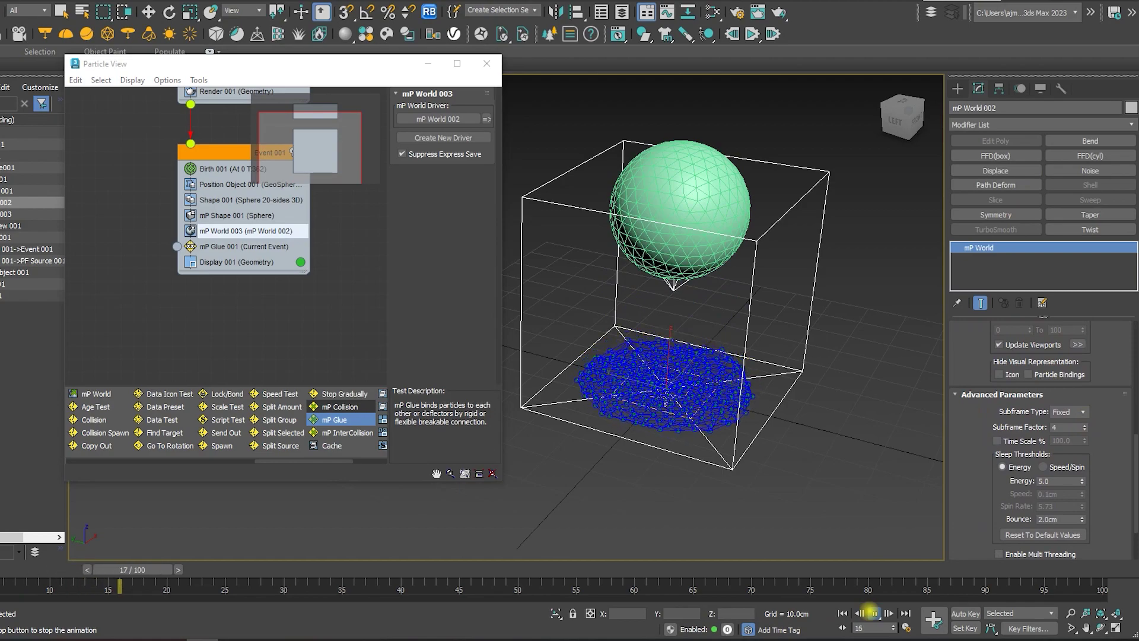
{"action": "left_click", "coordinate": [842, 612]}
{"action": "type", "text": "75"}
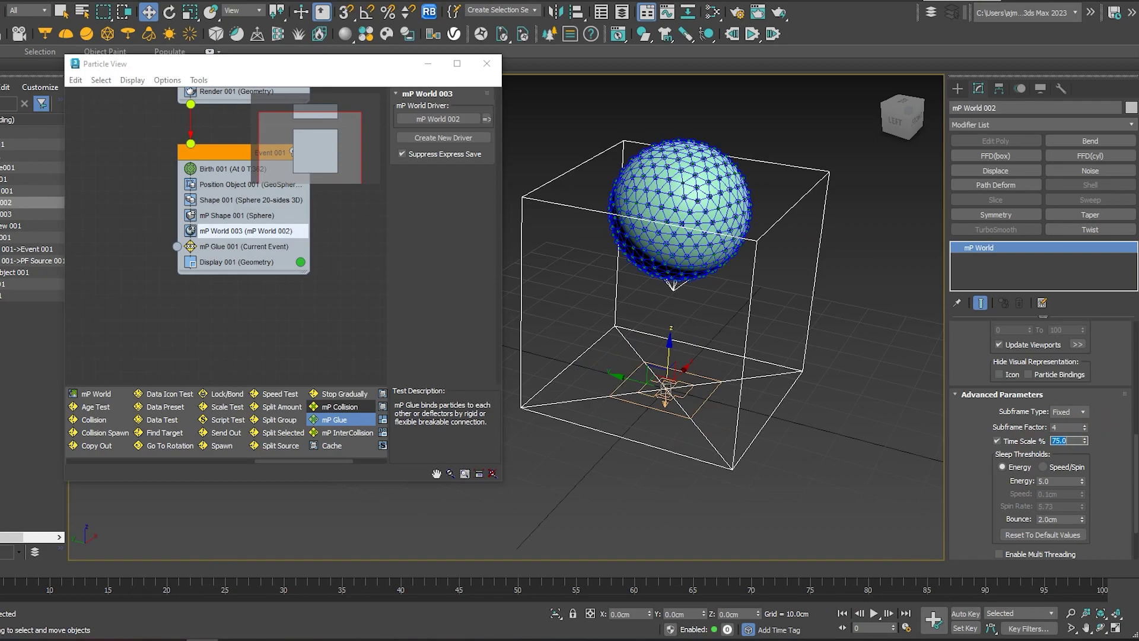
{"action": "left_click", "coordinate": [873, 613]}
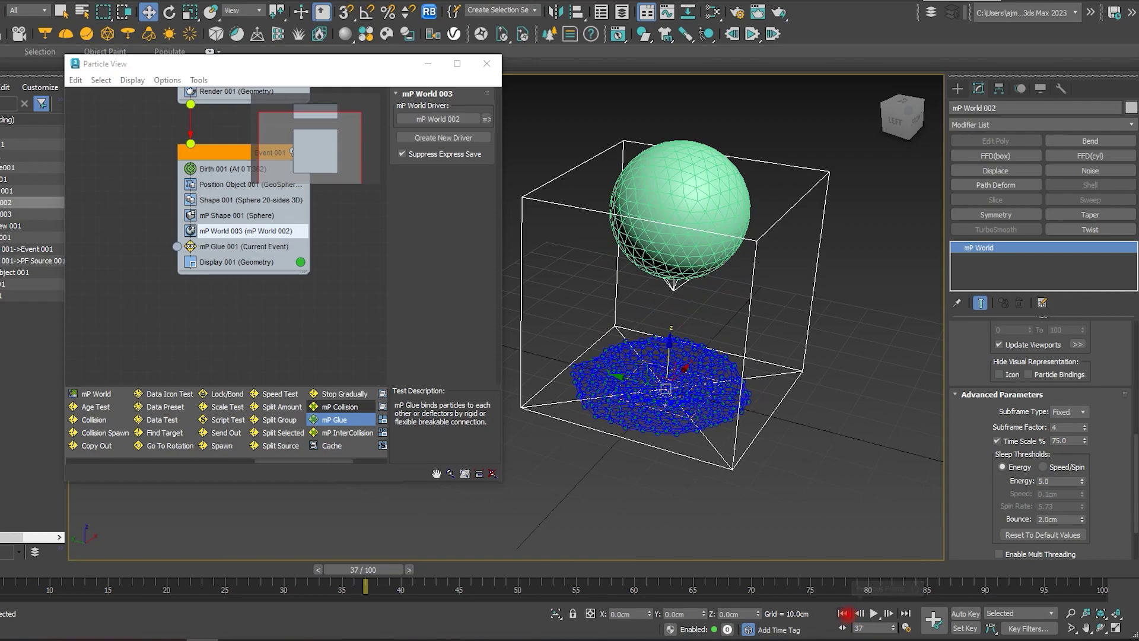
{"action": "left_click", "coordinate": [843, 613]}
{"action": "type", "text": "8"}
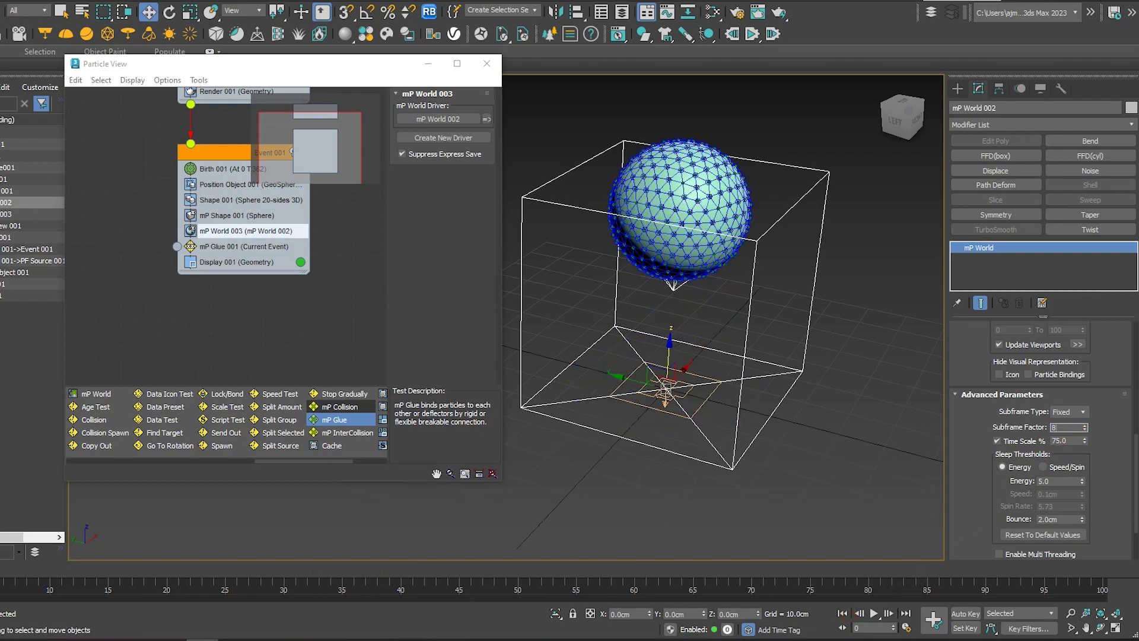
{"action": "left_click", "coordinate": [873, 613]}
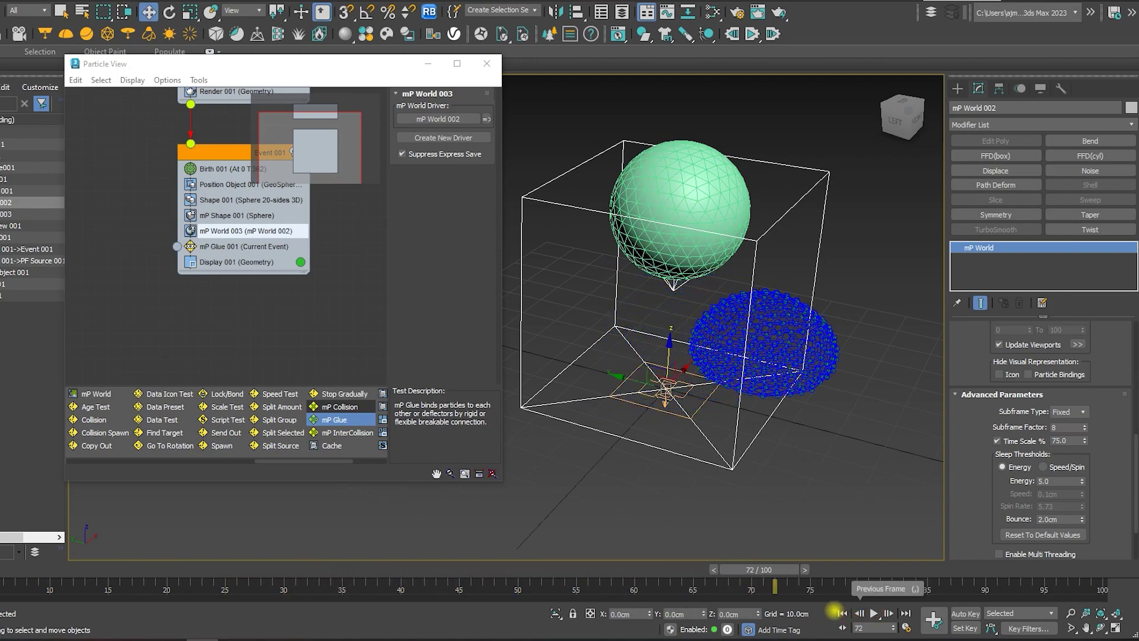
{"action": "left_click", "coordinate": [843, 613]}
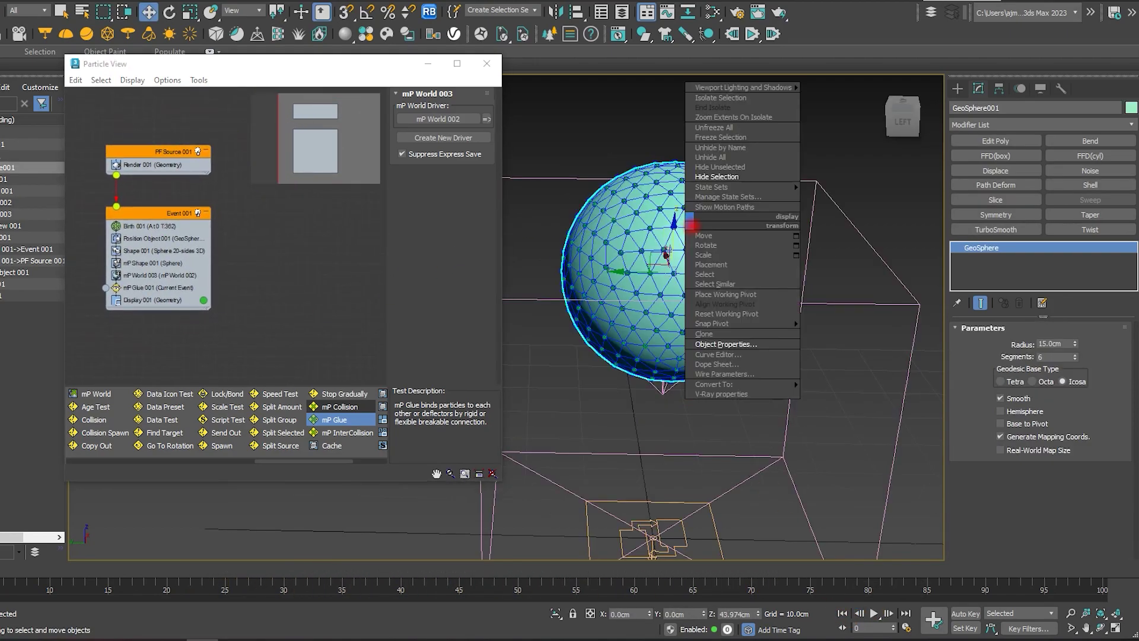
- Hide the GeoSphere mesh so only the particle sphere shows
{"action": "right_click", "coordinate": [688, 220]}
{"action": "left_click", "coordinate": [715, 176]}
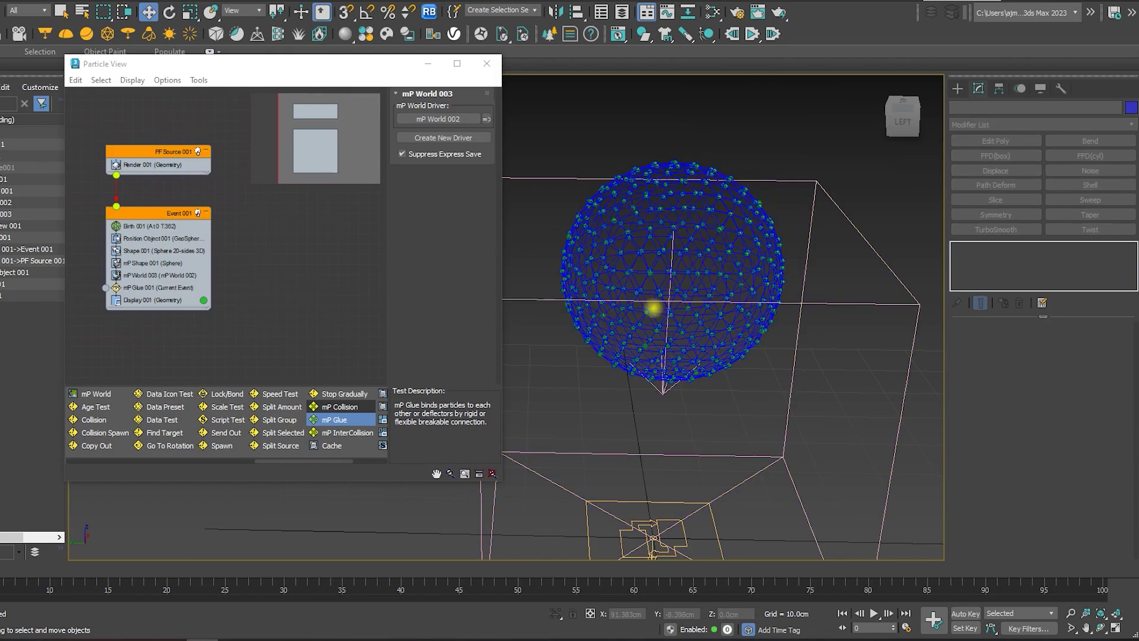
{"action": "scroll", "coordinate": [650, 308], "scroll_direction": "up", "scroll_amount": 2}
{"action": "scroll", "coordinate": [676, 293], "scroll_direction": "up", "scroll_amount": 3}
{"action": "middle_click_drag", "start_coordinate": [677, 292], "coordinate": [666, 294], "text": "alt"}
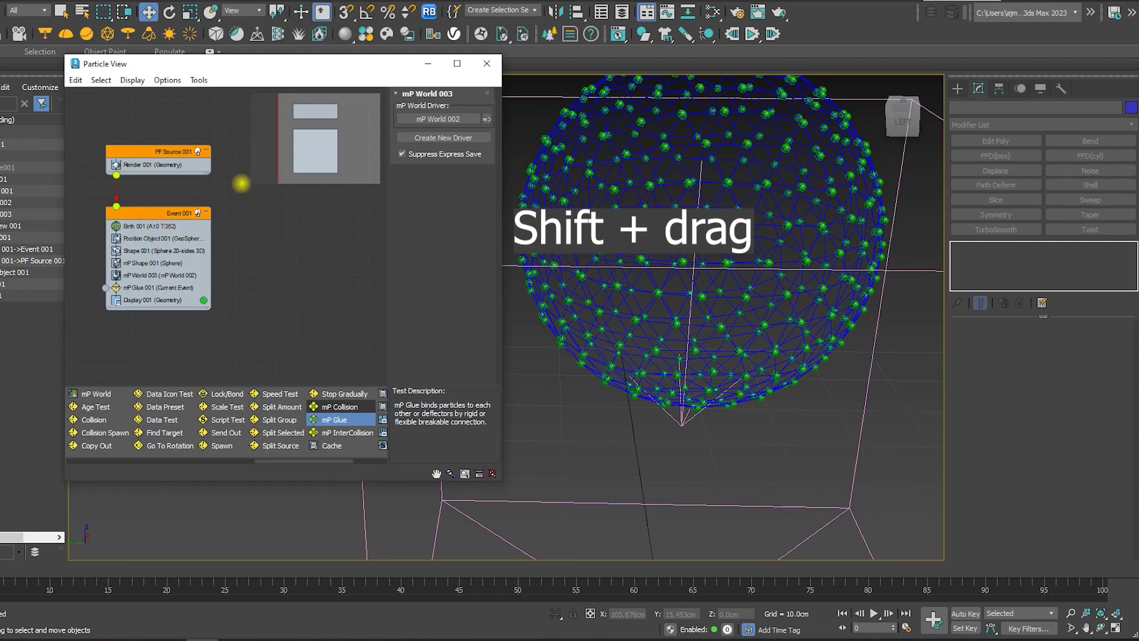
- Clone Event 001 as Event 002 and wire PF Source 001 into it
{"action": "left_click_drag", "start_coordinate": [241, 184], "coordinate": [242, 184], "text": "shift"}
{"action": "left_click", "coordinate": [239, 323]}
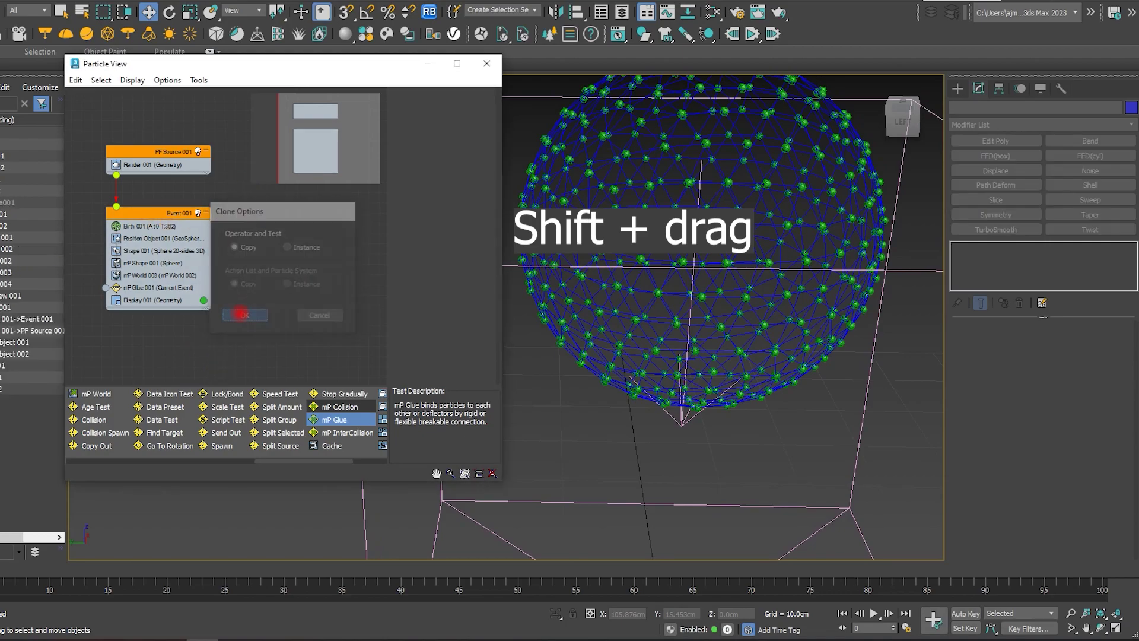
{"action": "mouse_move", "coordinate": [275, 205]}
{"action": "left_mouse_down"}
{"action": "mouse_move", "coordinate": [311, 236]}
{"action": "mouse_move", "coordinate": [116, 176]}
{"action": "left_mouse_up"}
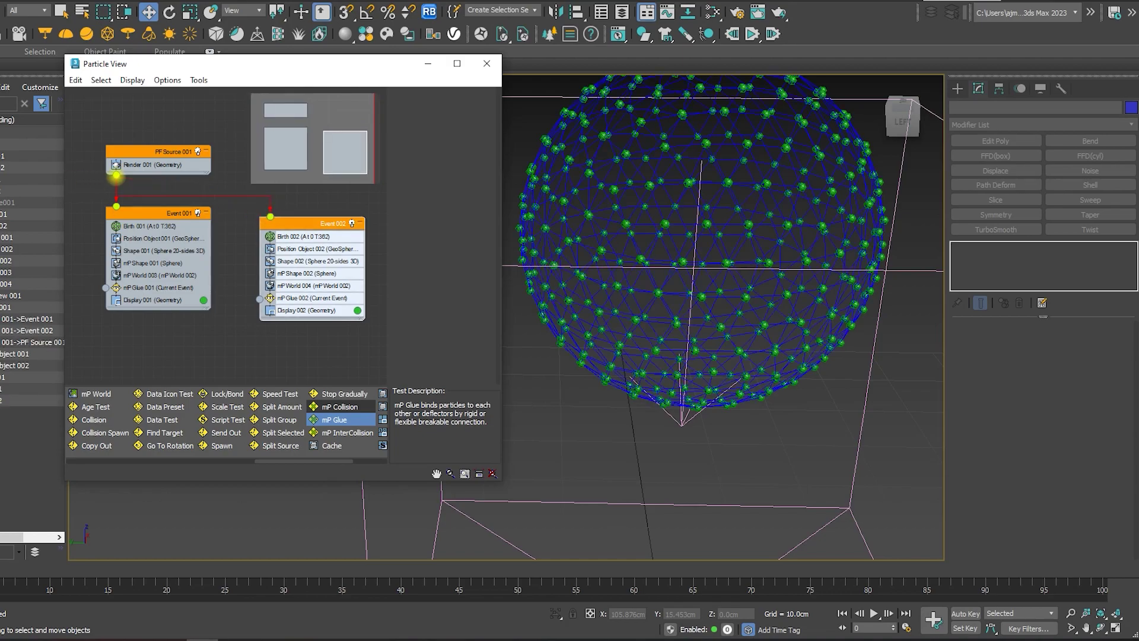
{"action": "middle_click_drag", "start_coordinate": [301, 248], "coordinate": [220, 243]}
{"action": "scroll", "coordinate": [220, 242], "scroll_direction": "up", "scroll_amount": 4}
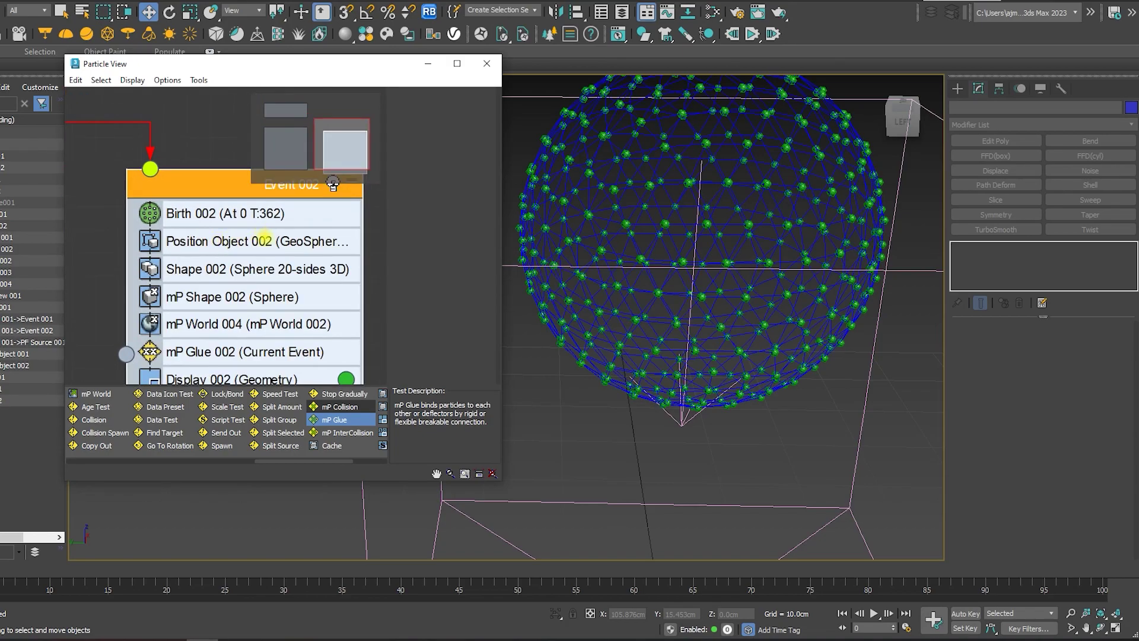
- Enable Surface Offset on Position Object 002 and make Display 002 orange
{"action": "scroll", "coordinate": [262, 242], "scroll_direction": "up", "scroll_amount": 1}
{"action": "left_click", "coordinate": [265, 242]}
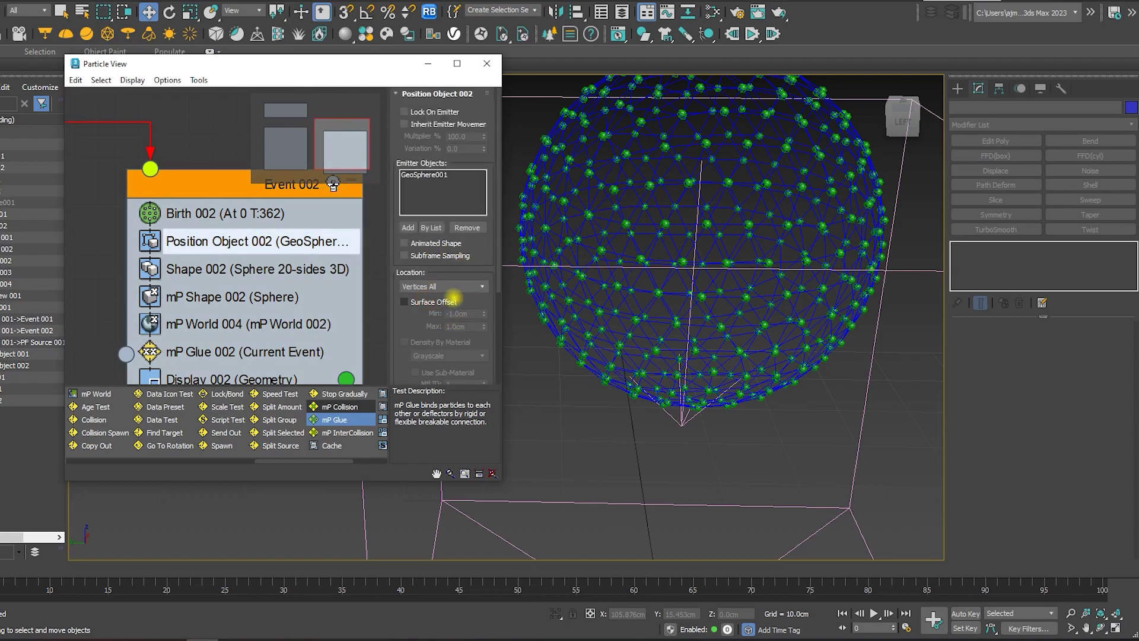
{"action": "left_click", "coordinate": [404, 301]}
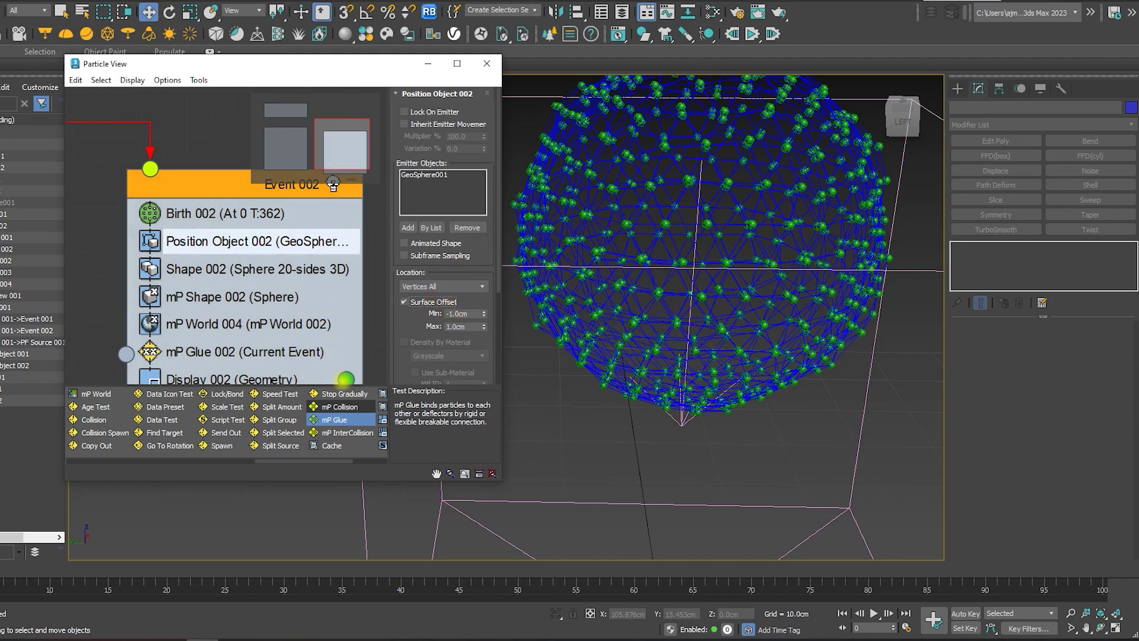
{"action": "left_click", "coordinate": [345, 378]}
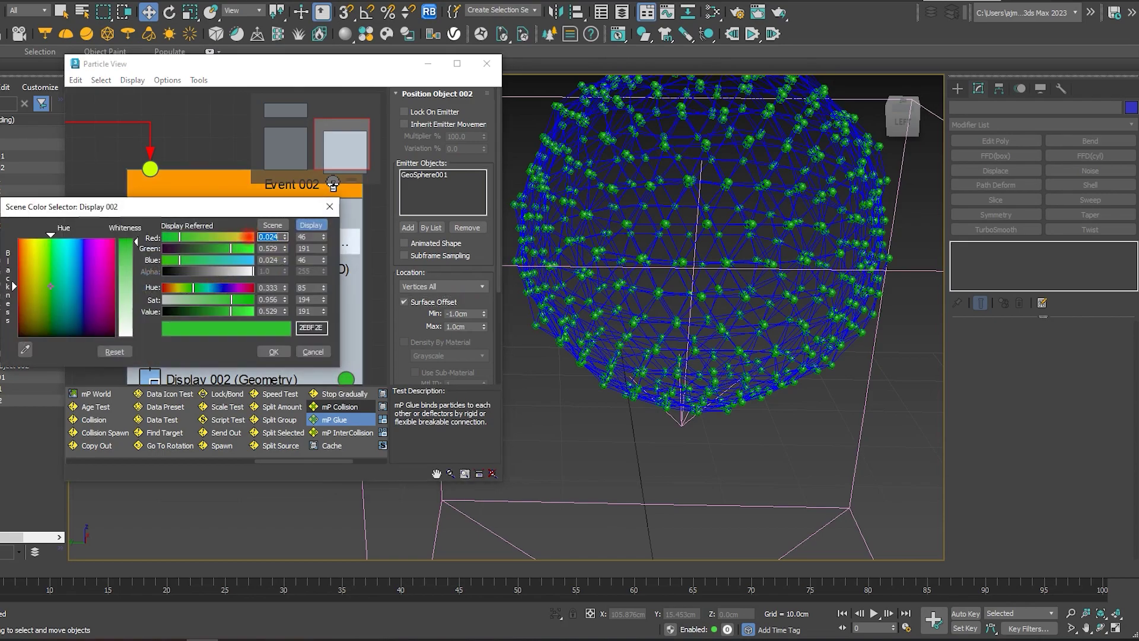
{"action": "left_click", "coordinate": [246, 236]}
{"action": "left_click", "coordinate": [273, 351]}
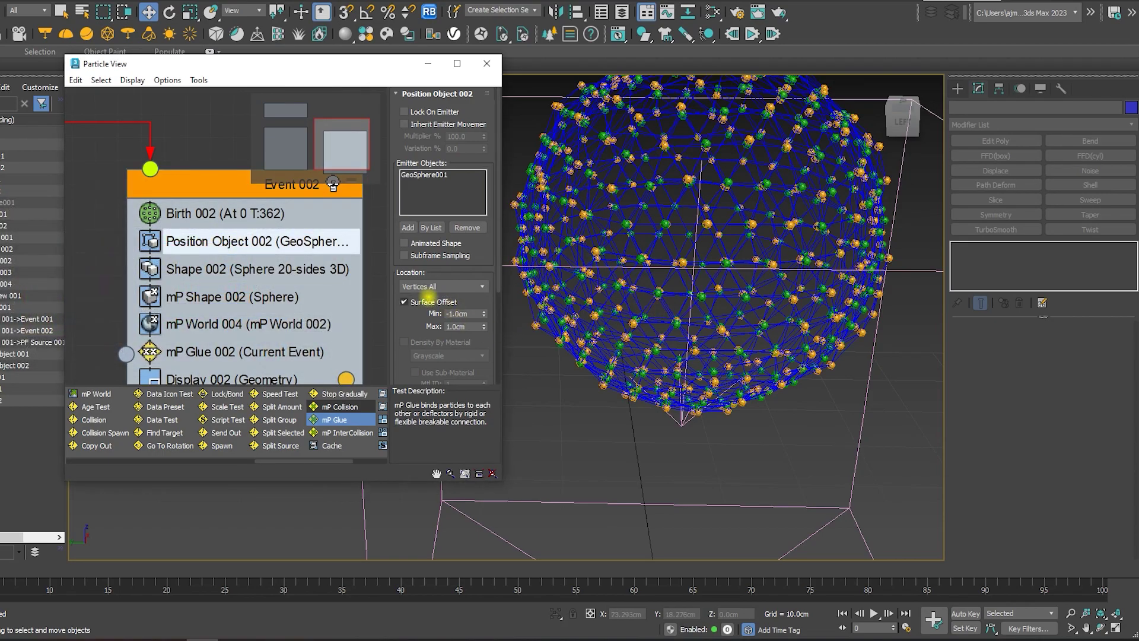
- Set the surface offset range to -2.0cm minimum and -1.0cm maximum
{"action": "scroll", "coordinate": [479, 318], "scroll_direction": "down", "scroll_amount": 2}
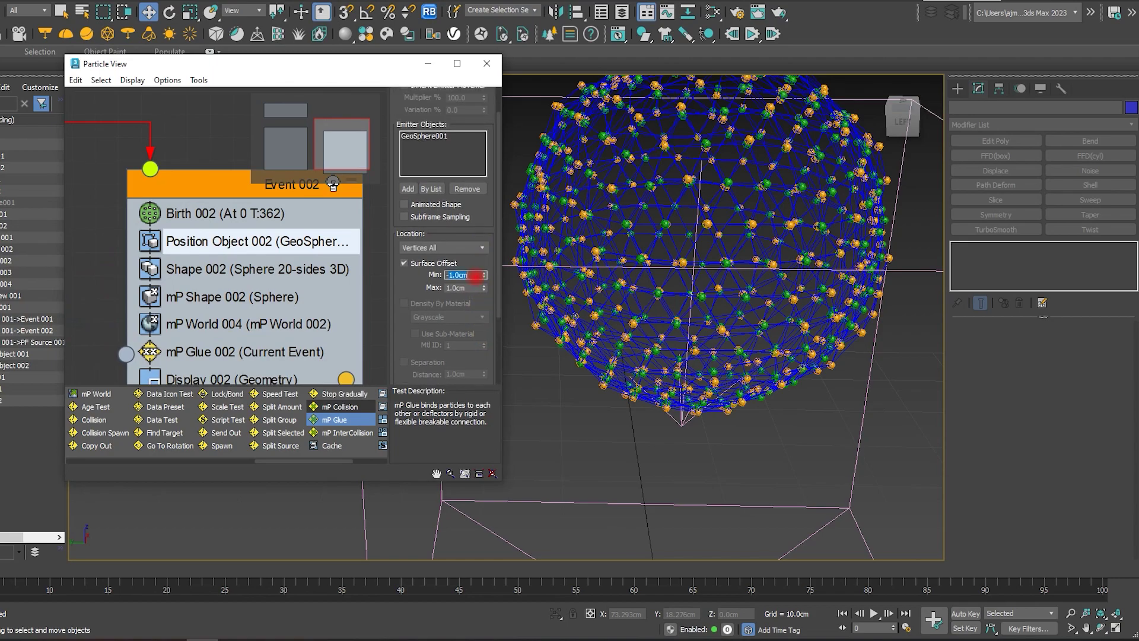
{"action": "type", "text": "-2"}
{"action": "key", "text": "Return"}
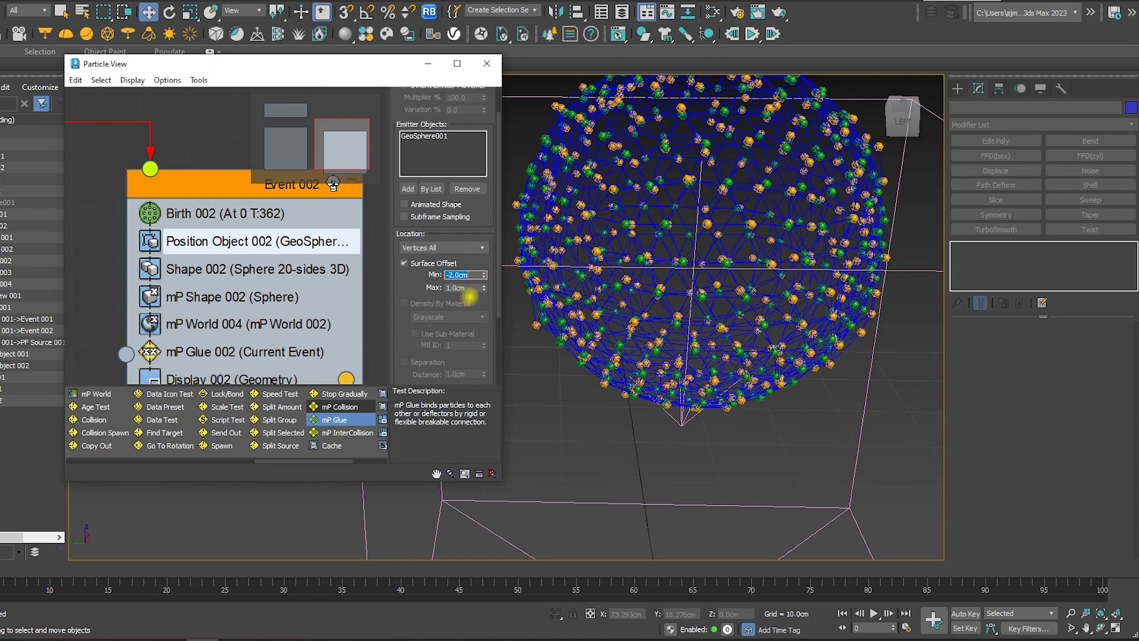
{"action": "left_click", "coordinate": [468, 288]}
{"action": "type", "text": "0"}
{"action": "key", "text": "Return"}
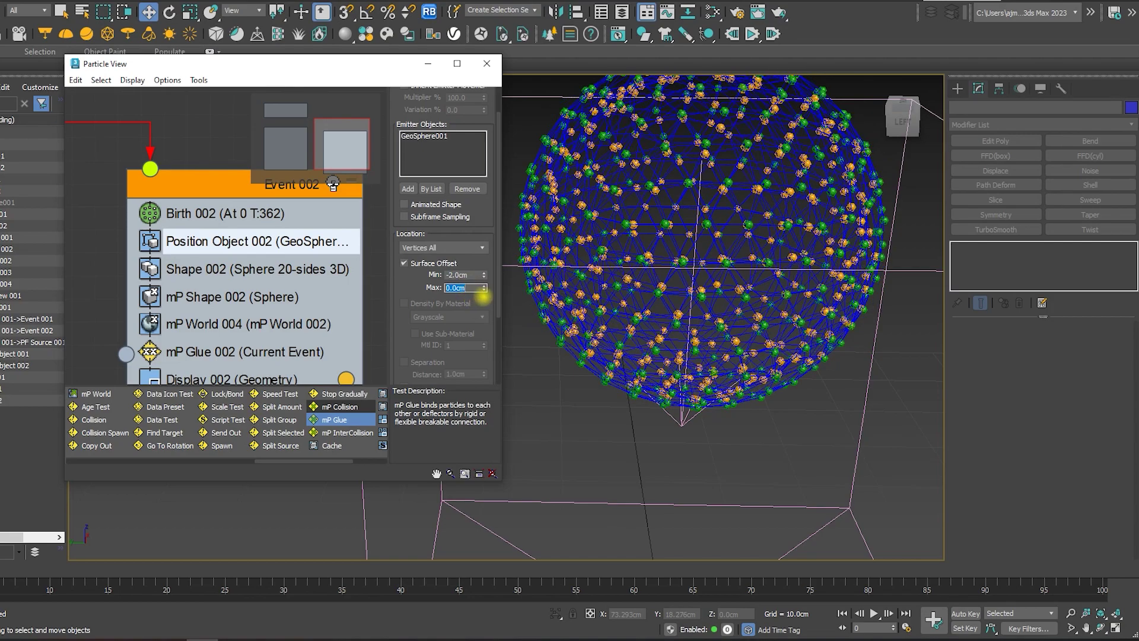
{"action": "type", "text": "1"}
{"action": "key", "text": "Return"}
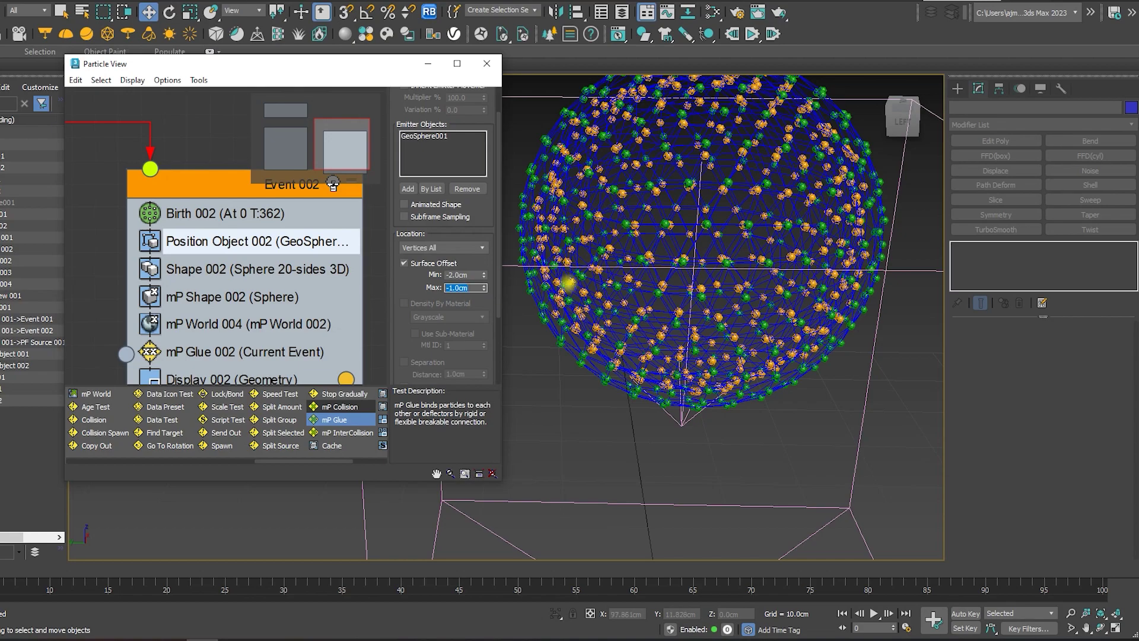
{"action": "scroll", "coordinate": [683, 263], "scroll_direction": "up", "scroll_amount": 3}
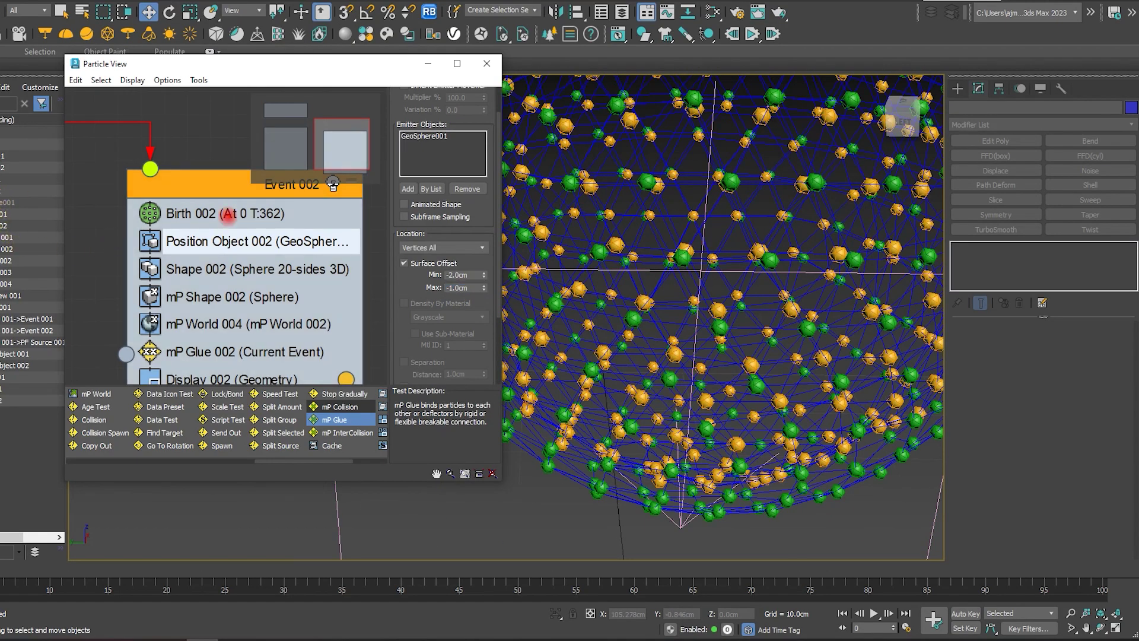
- Change Shape 002 particles to Sphere 80-sides at a 2.0cm size
{"action": "left_click", "coordinate": [228, 215]}
{"action": "left_click", "coordinate": [287, 241]}
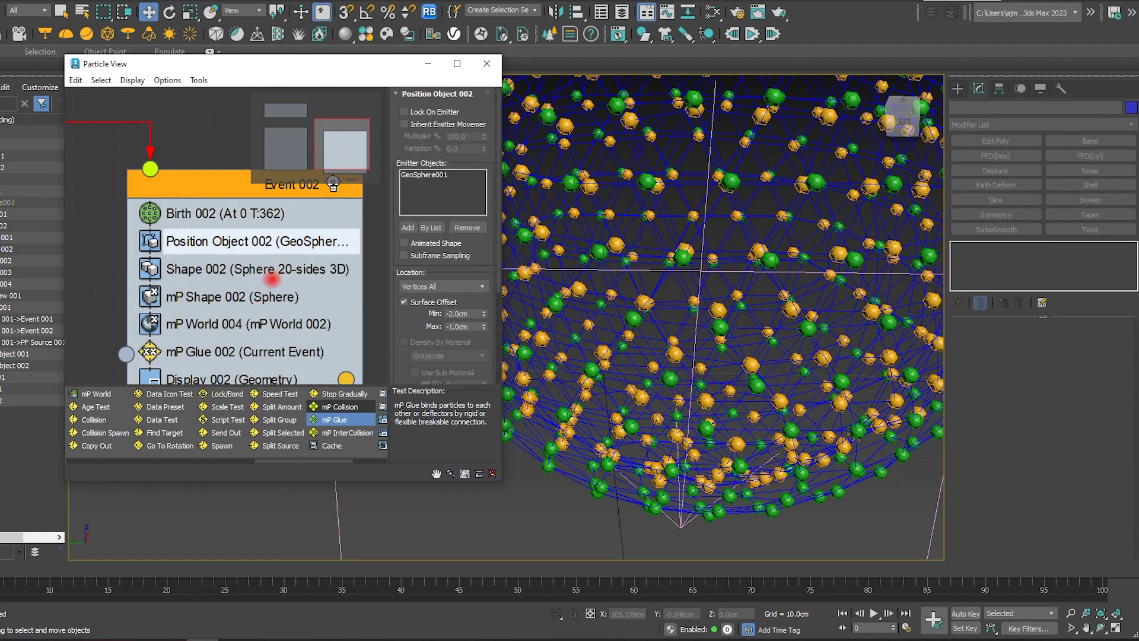
{"action": "left_click", "coordinate": [271, 279]}
{"action": "left_click", "coordinate": [451, 127]}
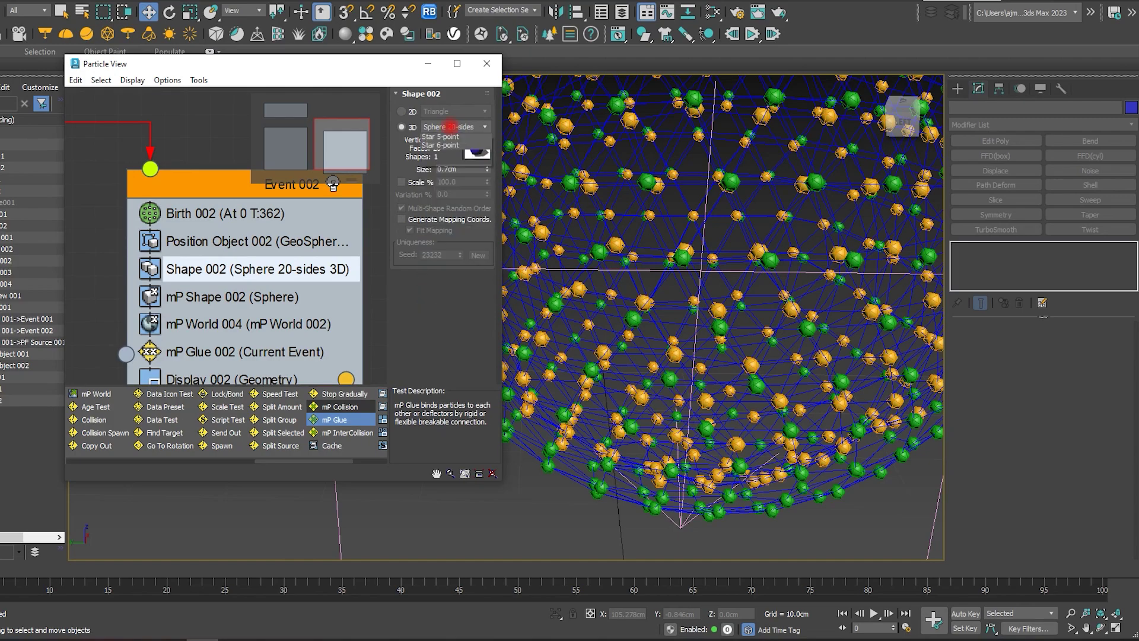
{"action": "left_click", "coordinate": [454, 265]}
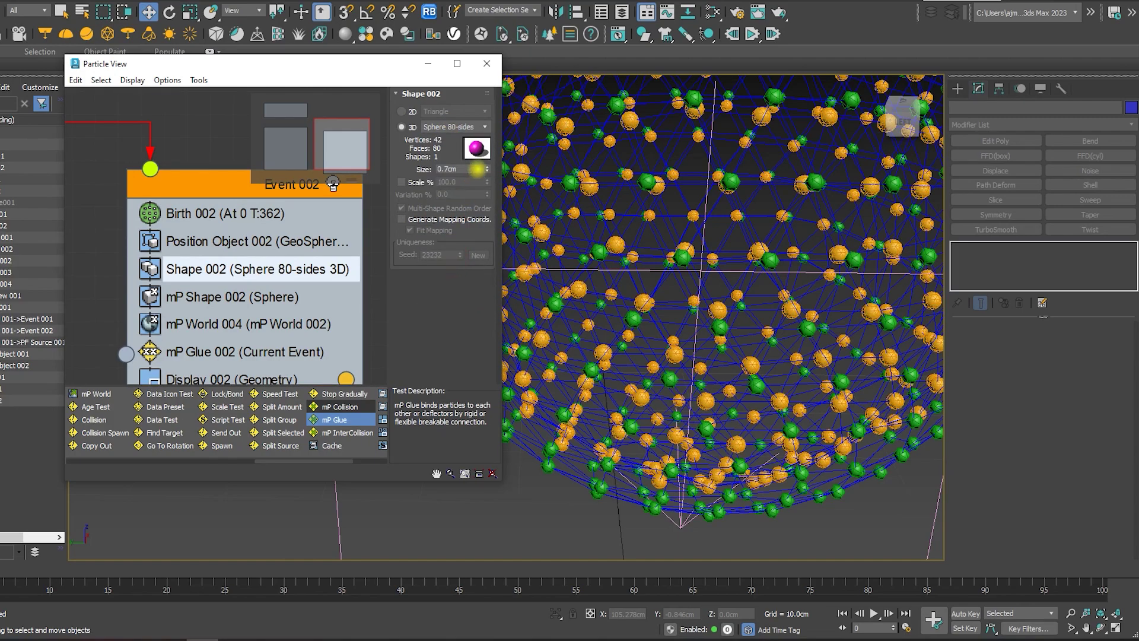
{"action": "left_click", "coordinate": [463, 169]}
{"action": "type", "text": "2"}
{"action": "type", "text": ".0cm"}
{"action": "key", "text": "Return"}
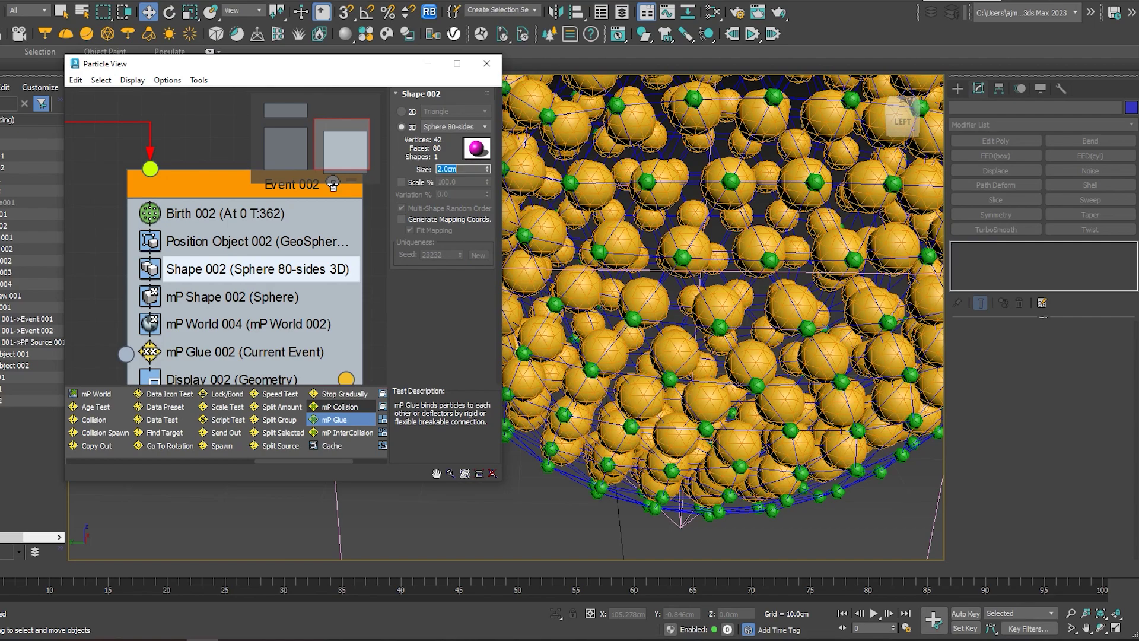
- Frame the scene, play and stop the simulation, orbit, and rewind to frame 0
{"action": "key", "text": "z"}
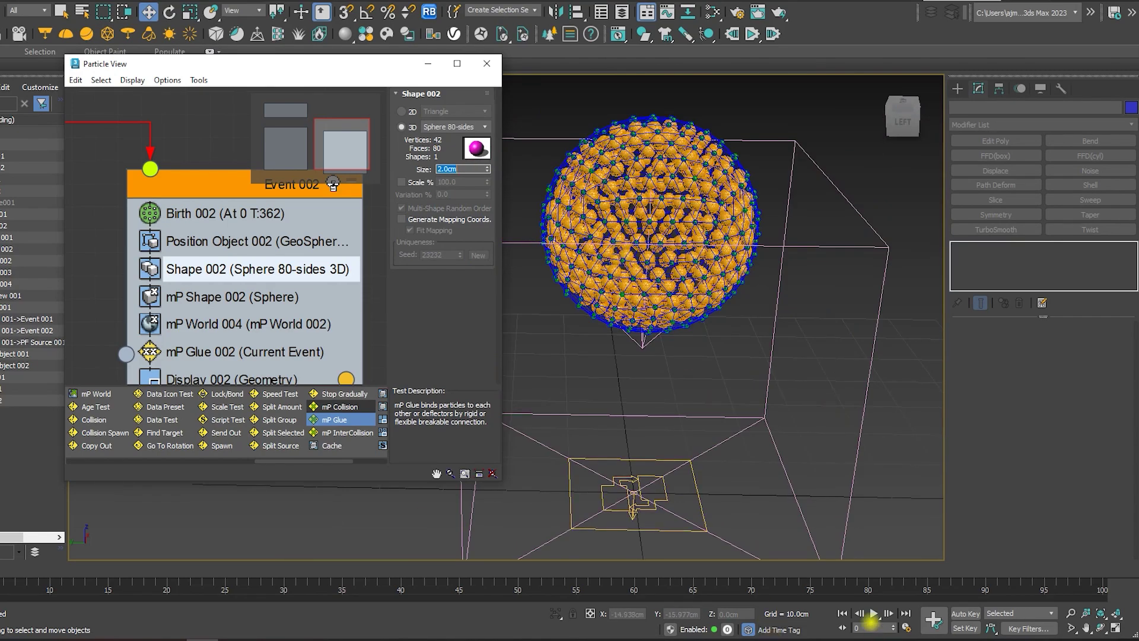
{"action": "left_click", "coordinate": [874, 613]}
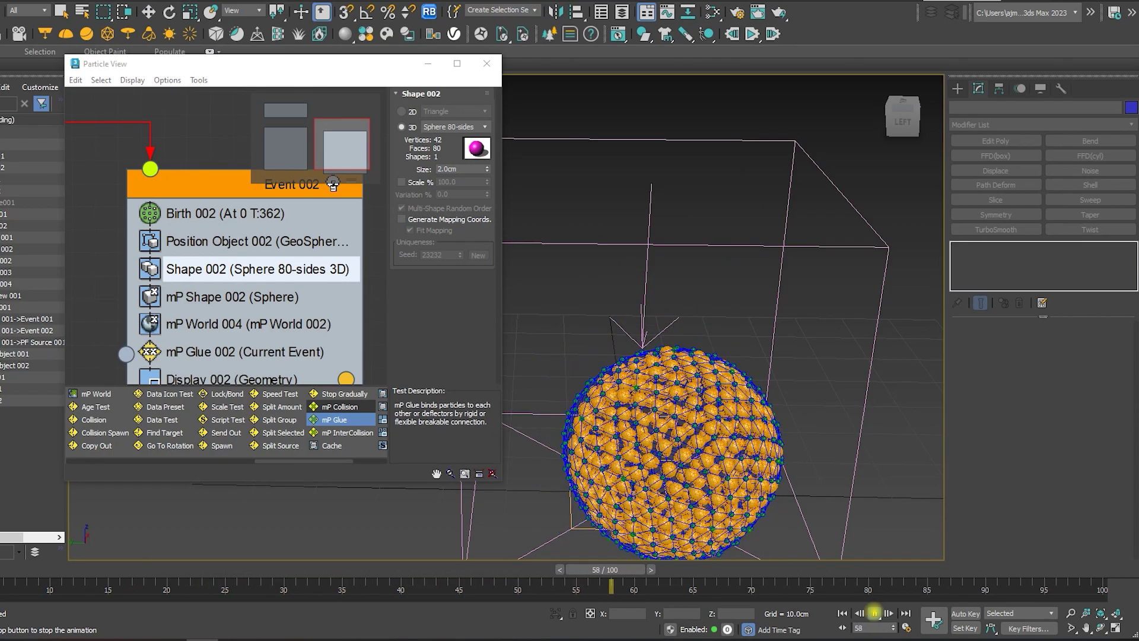
{"action": "left_click", "coordinate": [875, 613]}
{"action": "key", "text": "w"}
{"action": "scroll", "coordinate": [571, 308], "scroll_direction": "up", "scroll_amount": 3}
{"action": "scroll", "coordinate": [651, 277], "scroll_direction": "up", "scroll_amount": 5}
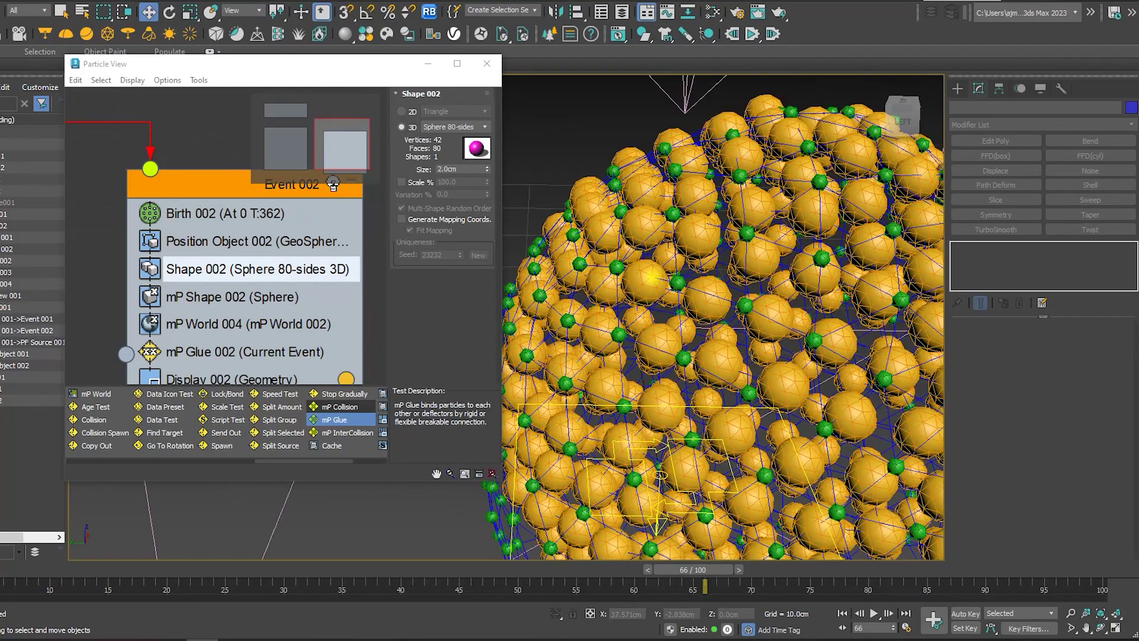
{"action": "middle_click_drag", "start_coordinate": [651, 276], "coordinate": [688, 308], "text": "alt"}
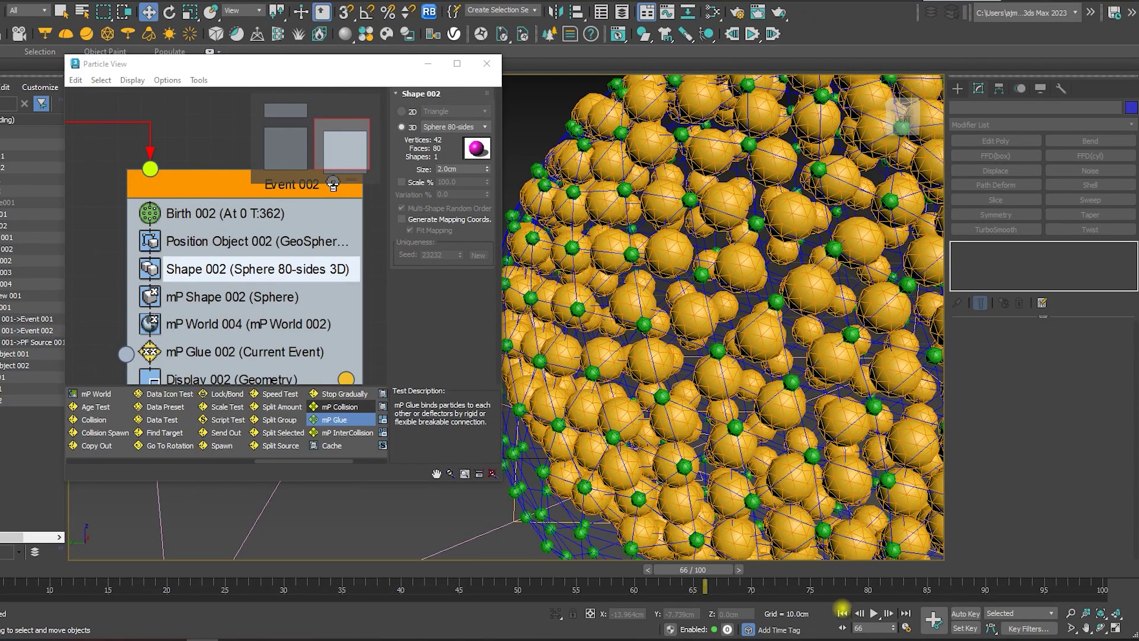
{"action": "left_click", "coordinate": [842, 613]}
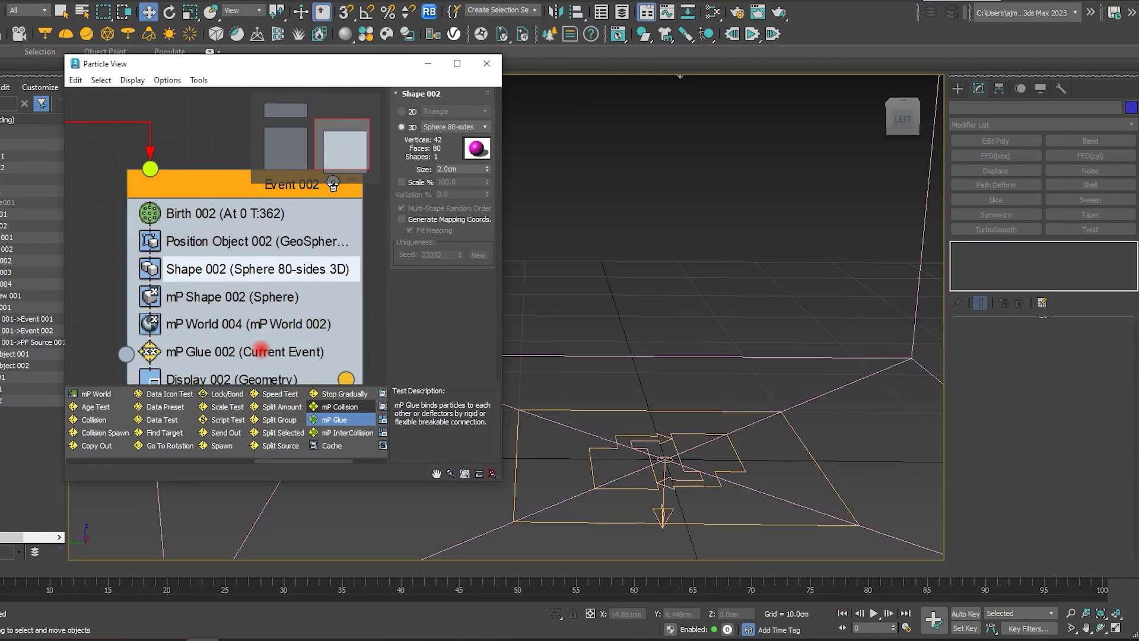
- Delete mP Glue 002 from Event 002, then test-play and rewind to frame 0
{"action": "left_click", "coordinate": [261, 352]}
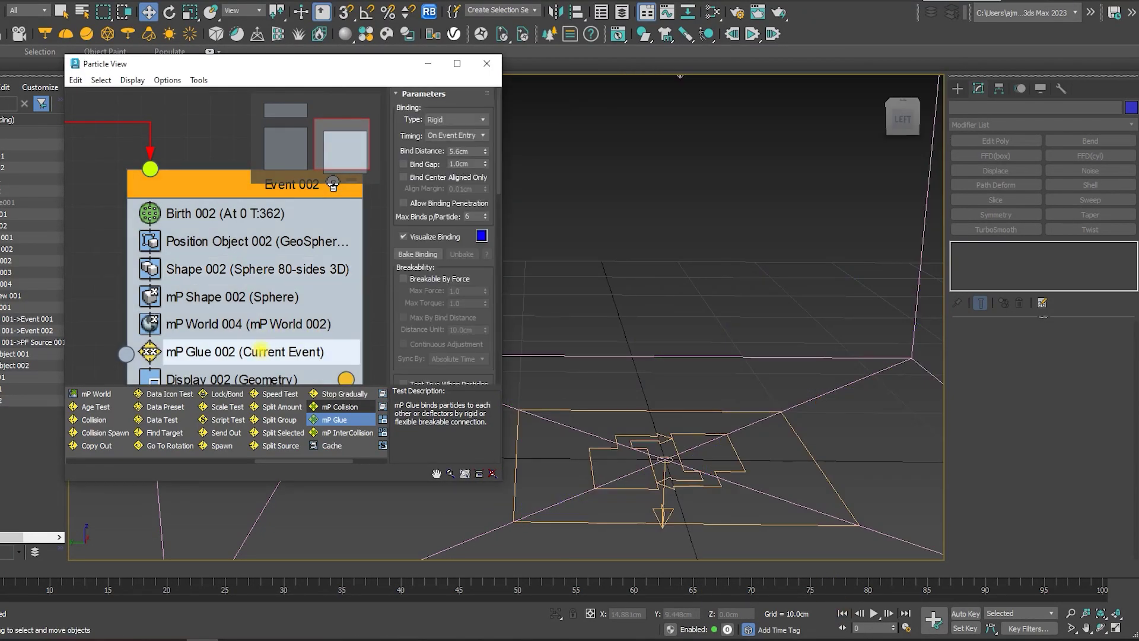
{"action": "key", "text": "Delete"}
{"action": "scroll", "coordinate": [261, 351], "scroll_direction": "down", "scroll_amount": 2}
{"action": "scroll", "coordinate": [676, 378], "scroll_direction": "down", "scroll_amount": 3}
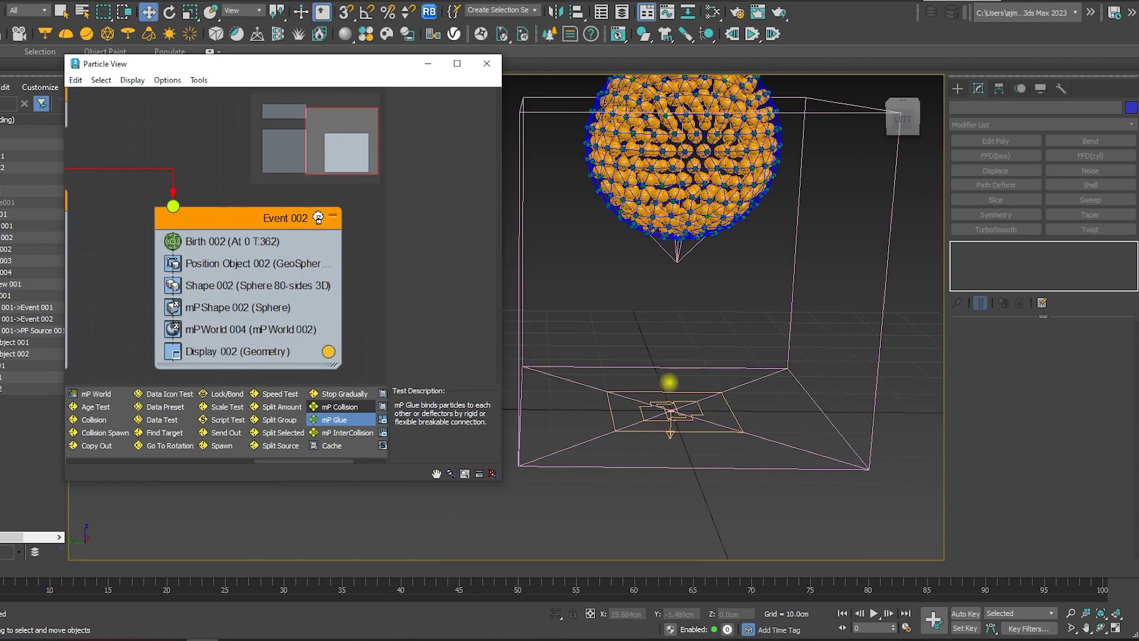
{"action": "left_click", "coordinate": [875, 613]}
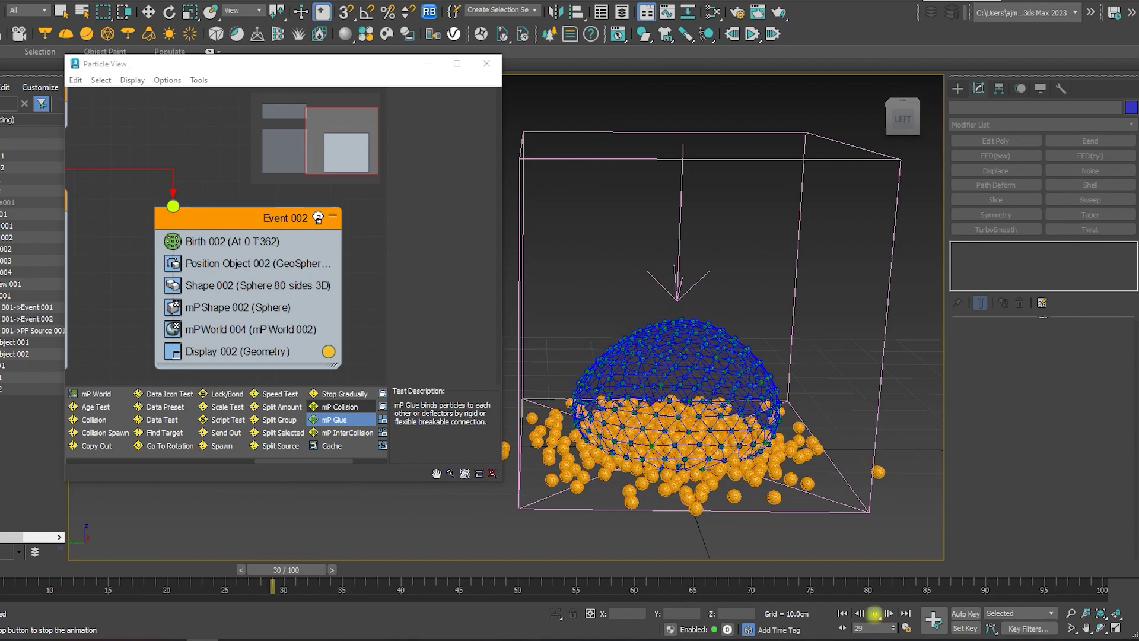
{"action": "left_click", "coordinate": [874, 613]}
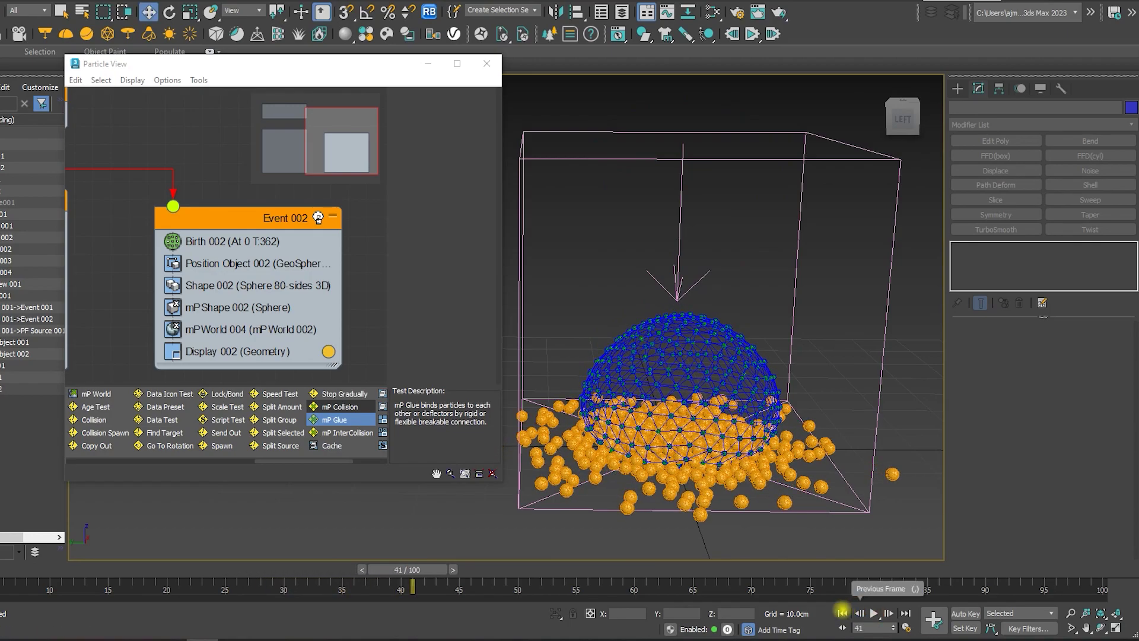
{"action": "left_click", "coordinate": [843, 613]}
- Enlarge Shape 002 particles to 2.56 cm and test-play the simulation
{"action": "left_click", "coordinate": [263, 270]}
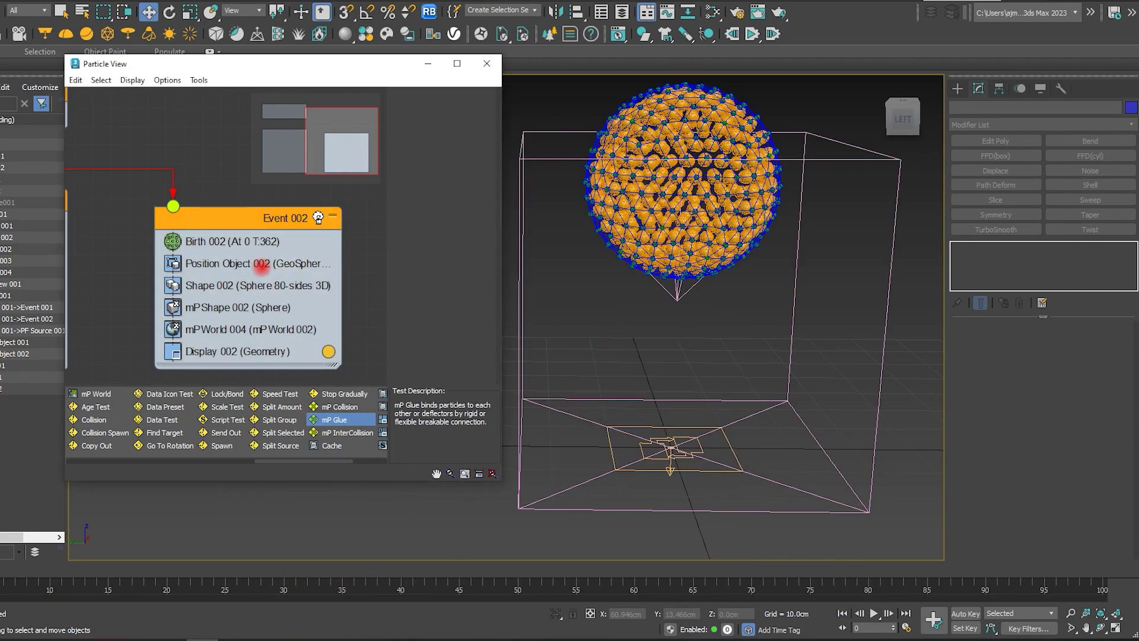
{"action": "left_click", "coordinate": [281, 284]}
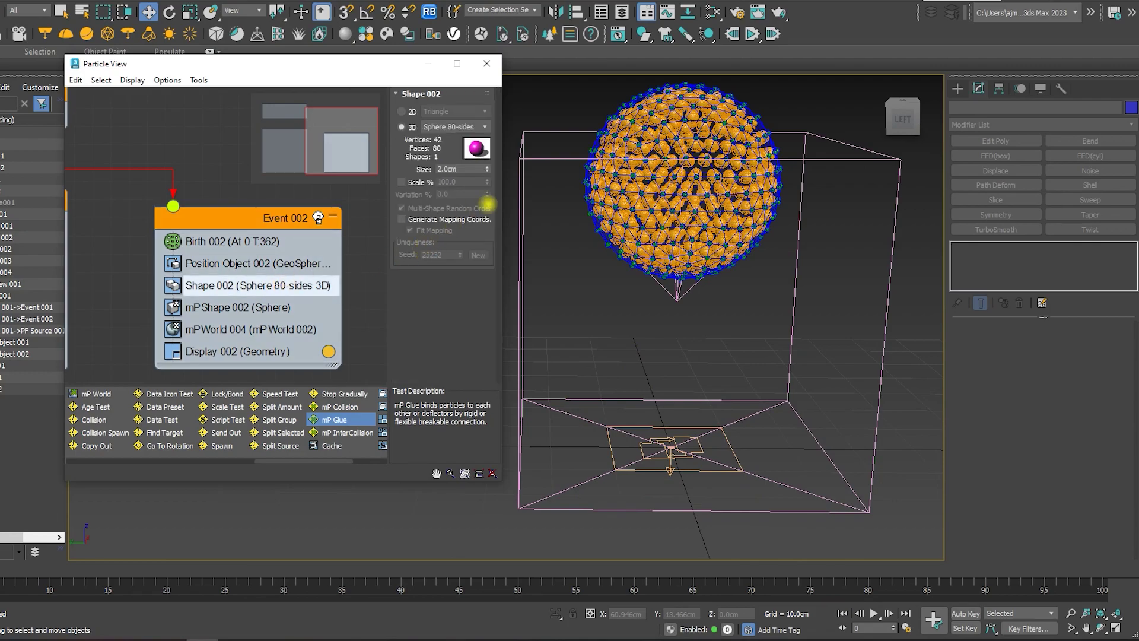
{"action": "left_click_drag", "start_coordinate": [487, 169], "coordinate": [490, 153]}
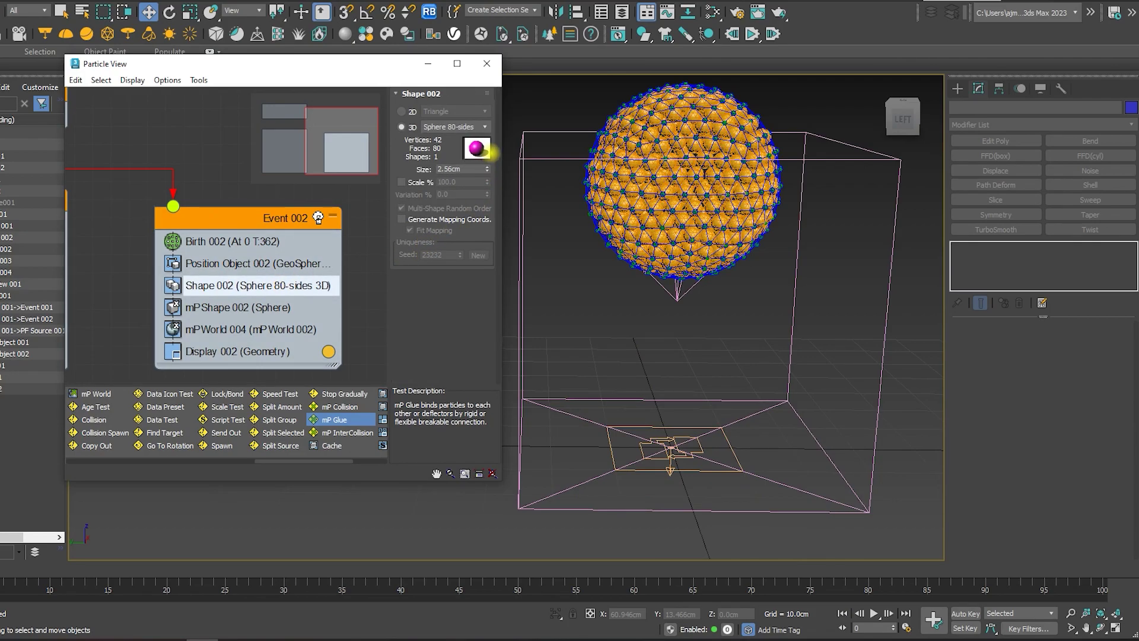
{"action": "left_click", "coordinate": [874, 613]}
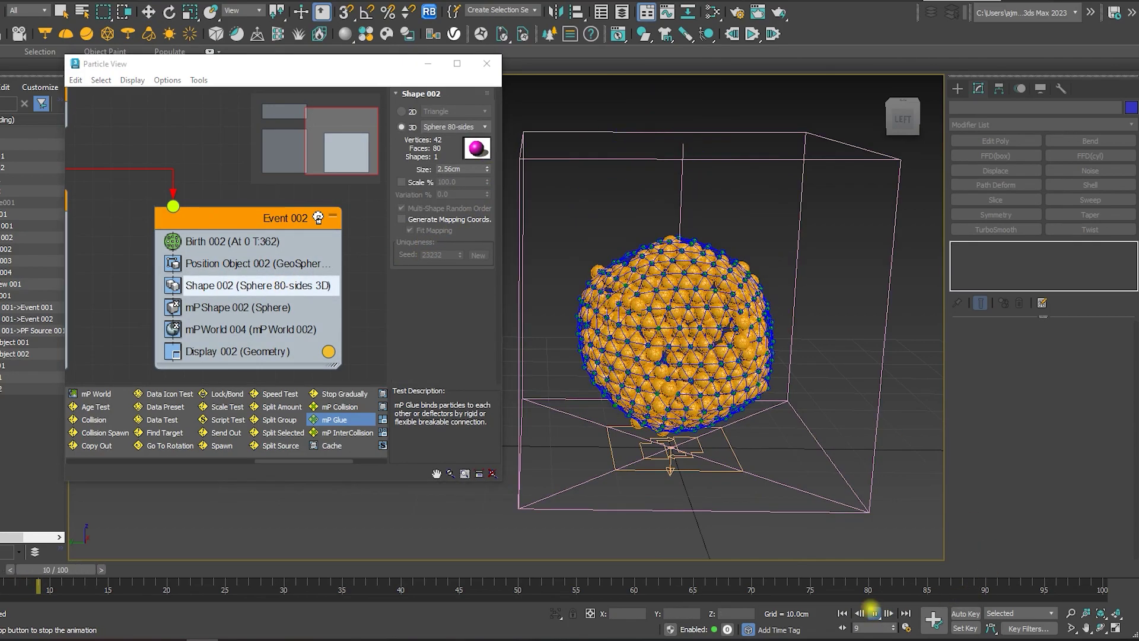
{"action": "left_click", "coordinate": [874, 613]}
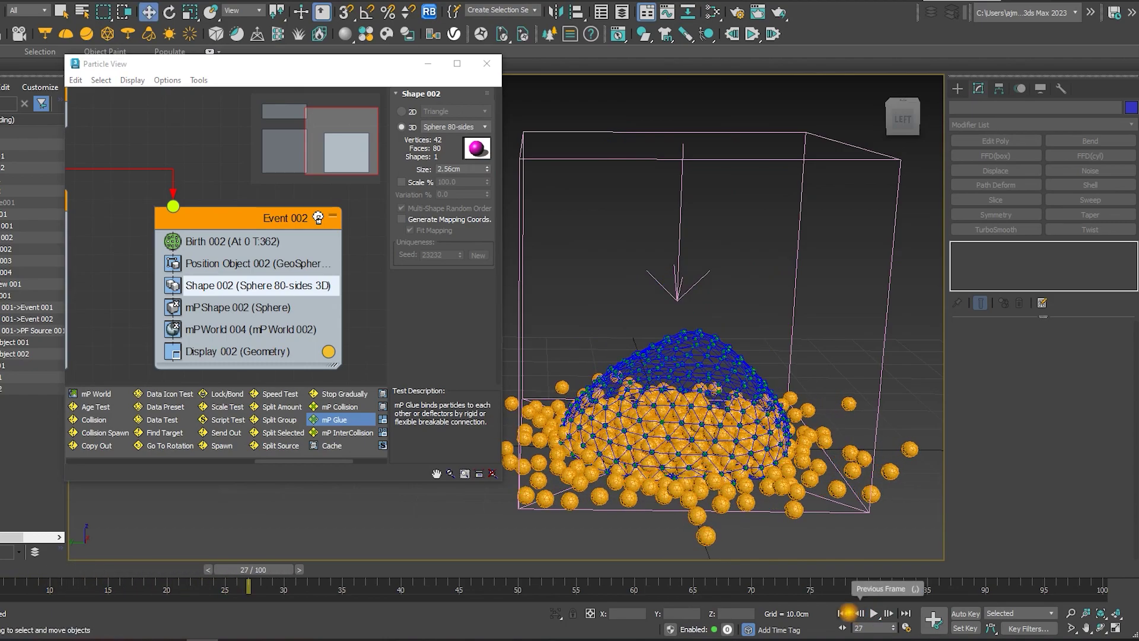
{"action": "left_click", "coordinate": [842, 613]}
- Set Shape 001's particle size to 2.15 cm, then raise it to 2.59 cm
{"action": "scroll", "coordinate": [247, 311], "scroll_direction": "down", "scroll_amount": 3}
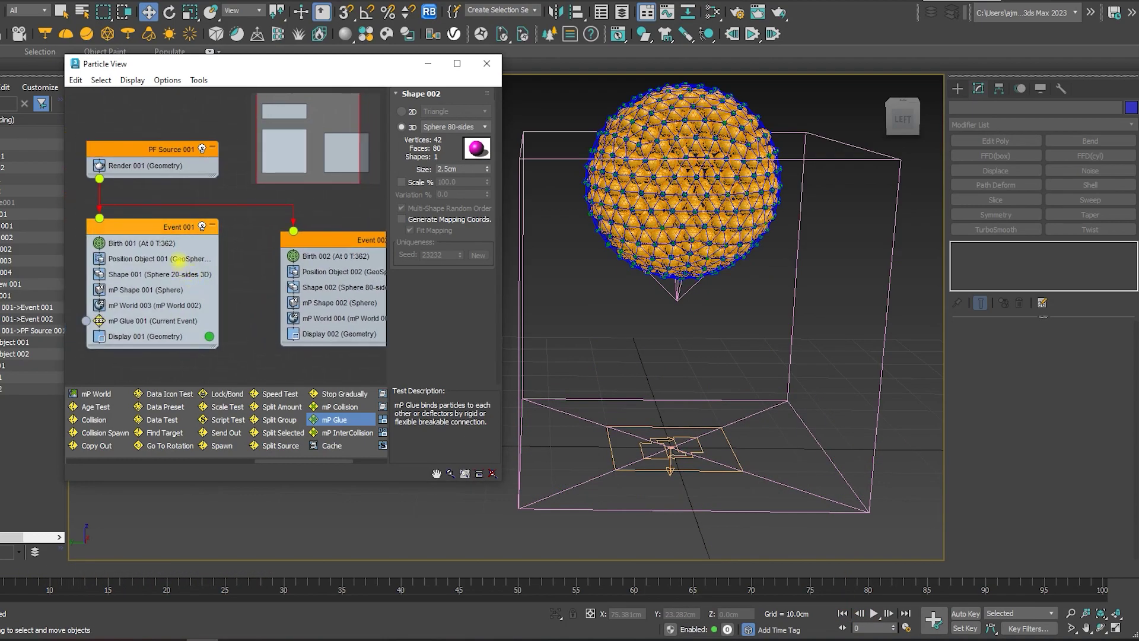
{"action": "left_click", "coordinate": [179, 260]}
{"action": "left_click", "coordinate": [178, 273]}
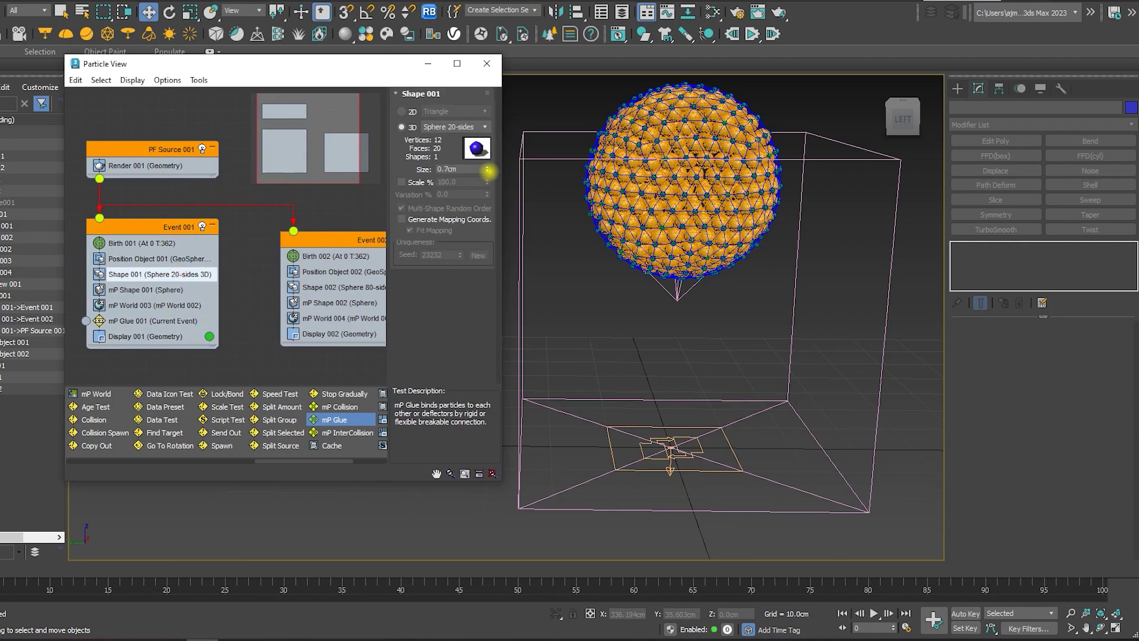
{"action": "type", "text": "2.15"}
{"action": "key", "text": "Return"}
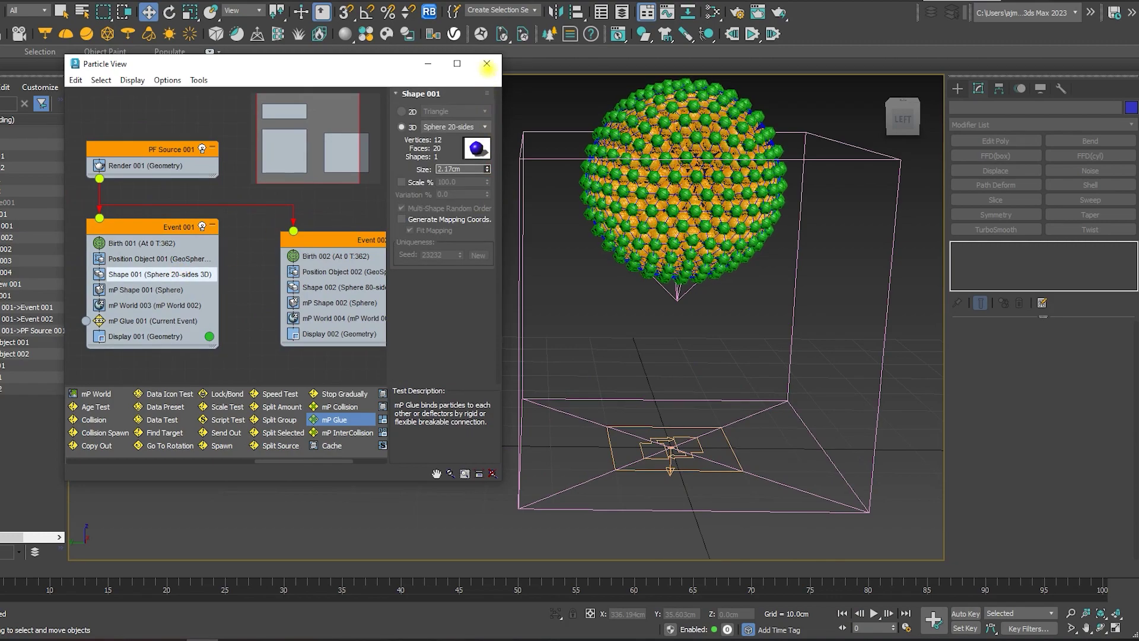
{"action": "type", "text": "2.59"}
{"action": "key", "text": "Return"}
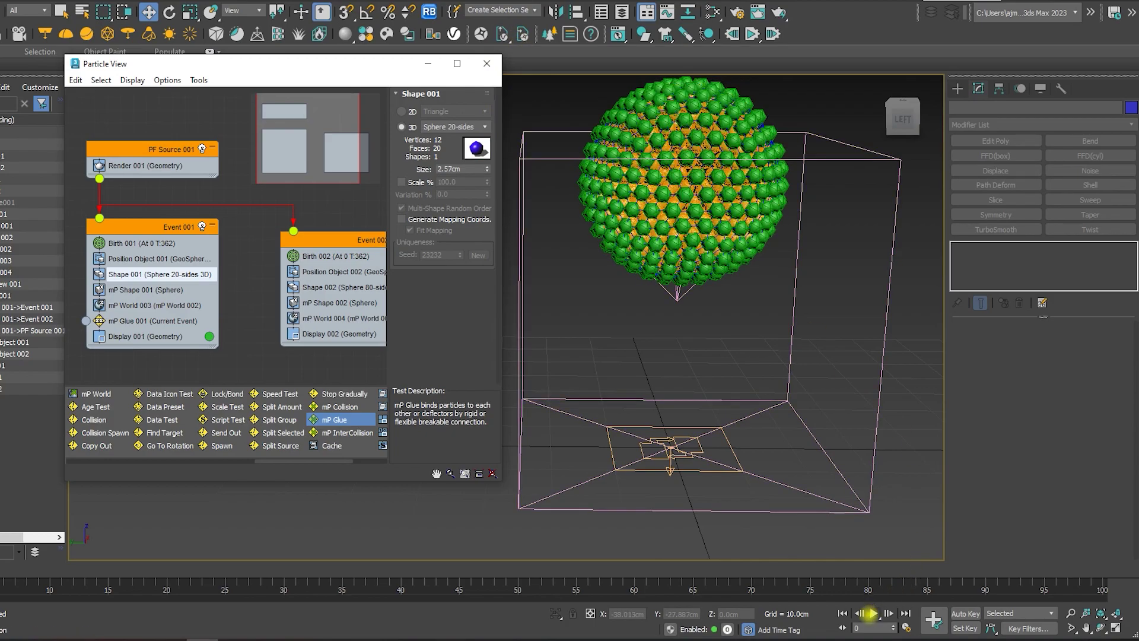
- Play to frame 34, orbit around the particle sphere, then rewind to frame 0
{"action": "left_click", "coordinate": [875, 614]}
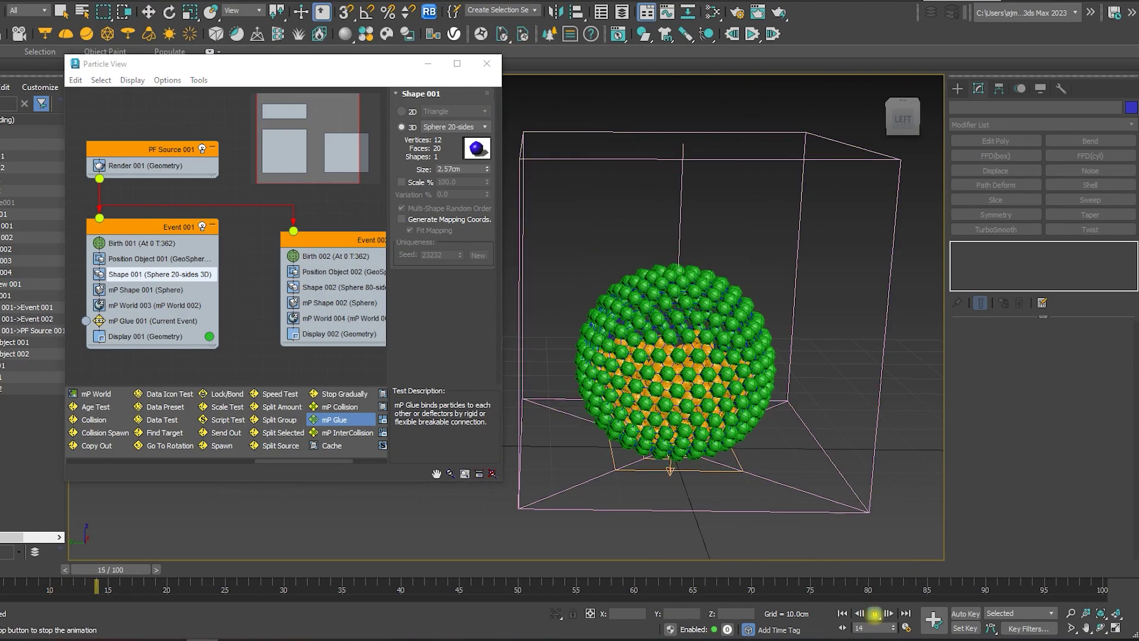
{"action": "left_click", "coordinate": [875, 614]}
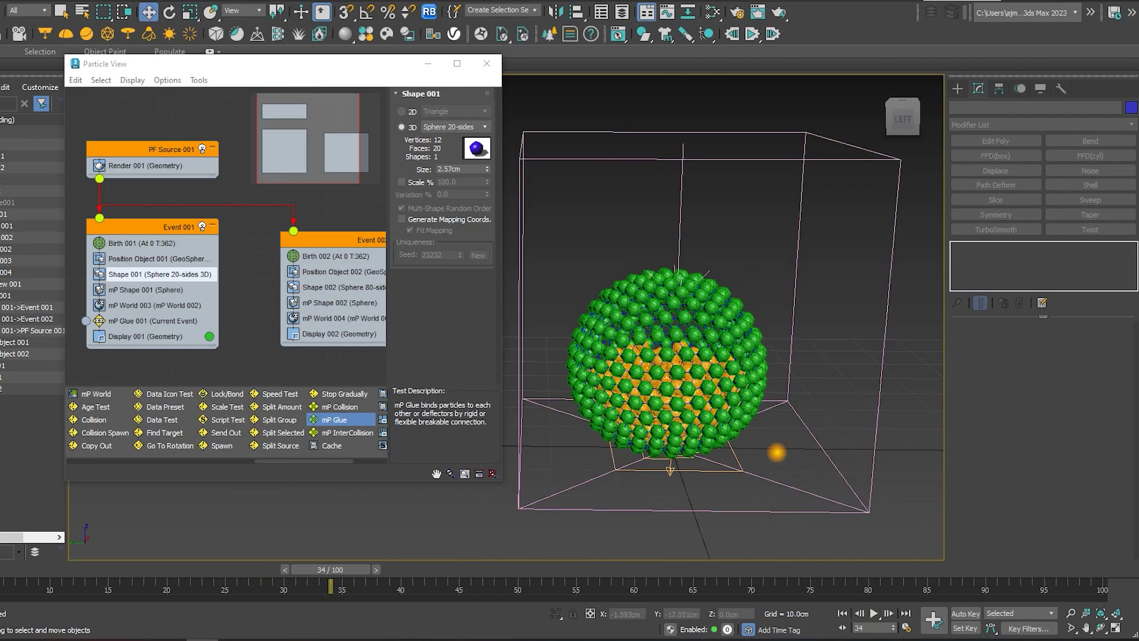
{"action": "key", "text": "w"}
{"action": "scroll", "coordinate": [656, 396], "scroll_direction": "up", "scroll_amount": 10}
{"action": "scroll", "coordinate": [656, 396], "scroll_direction": "down", "scroll_amount": 5}
{"action": "scroll", "coordinate": [656, 396], "scroll_direction": "down", "scroll_amount": 3}
{"action": "middle_click_drag", "start_coordinate": [656, 396], "coordinate": [729, 386], "text": "alt"}
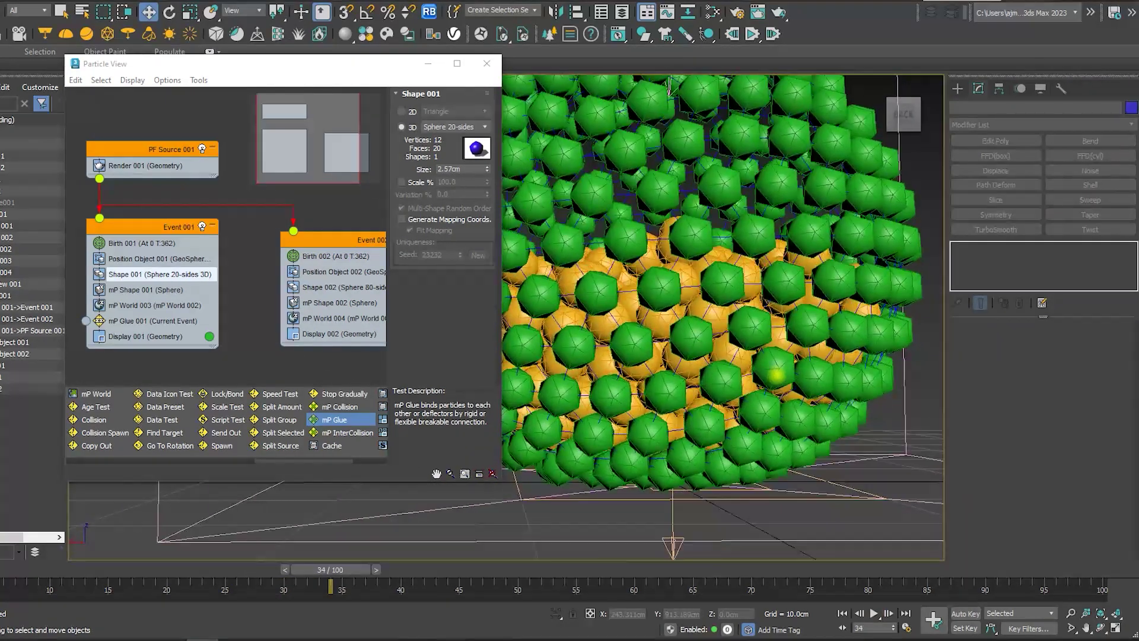
{"action": "scroll", "coordinate": [728, 386], "scroll_direction": "up", "scroll_amount": 6}
{"action": "scroll", "coordinate": [729, 386], "scroll_direction": "down", "scroll_amount": 4}
{"action": "scroll", "coordinate": [729, 386], "scroll_direction": "down", "scroll_amount": 3}
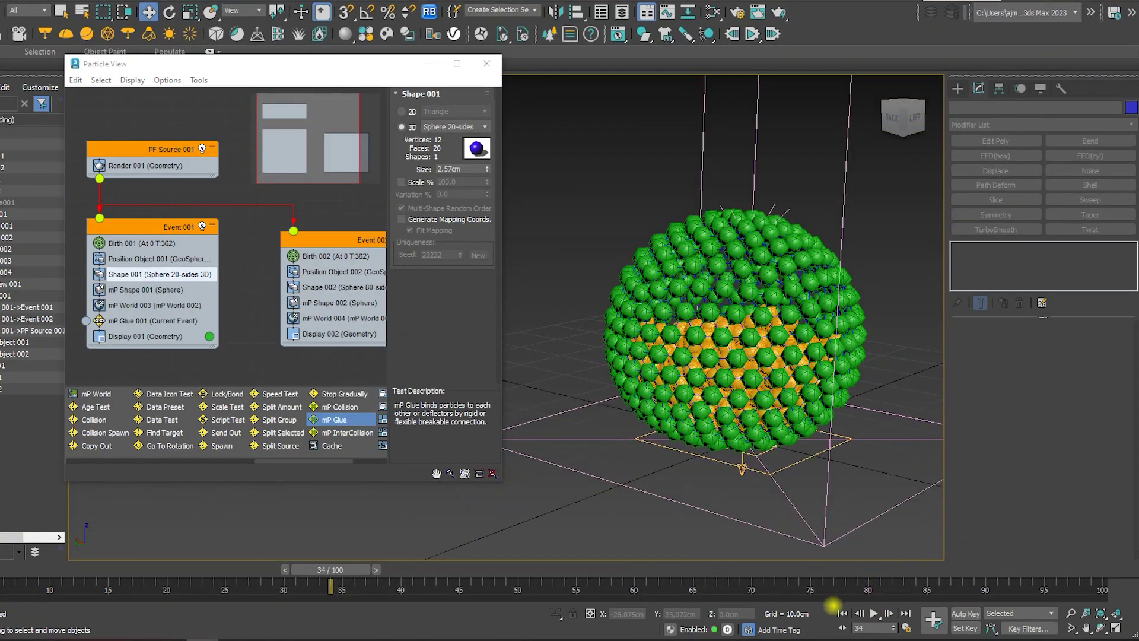
{"action": "left_click", "coordinate": [842, 613]}
- Set Birth 002's particle Amount to 1000
{"action": "left_click", "coordinate": [346, 239]}
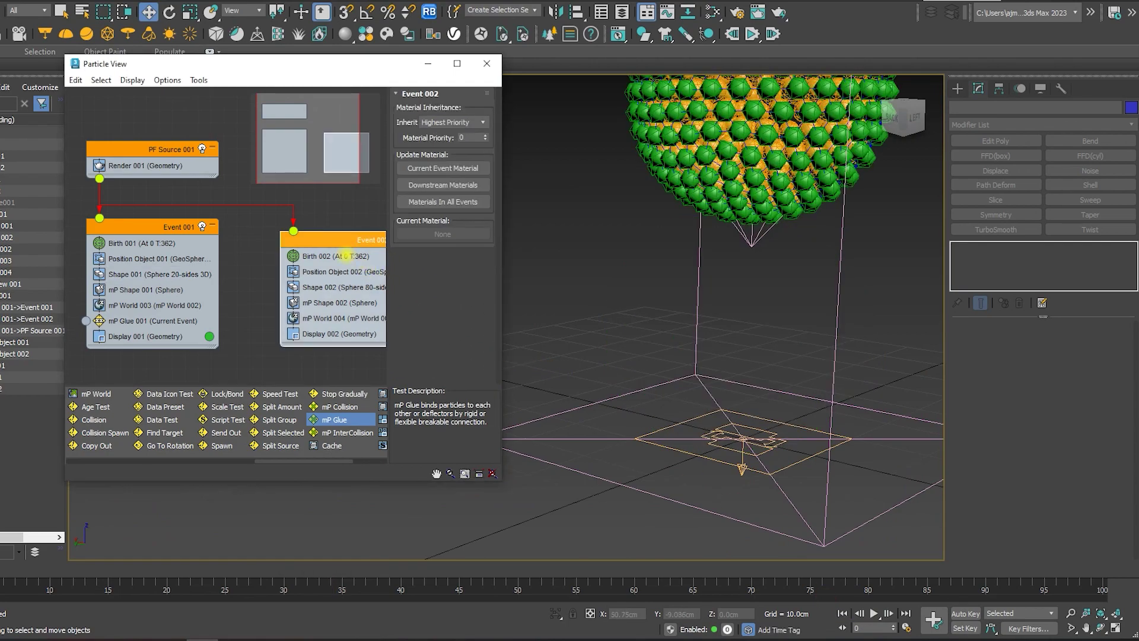
{"action": "middle_click_drag", "start_coordinate": [359, 185], "coordinate": [283, 209]}
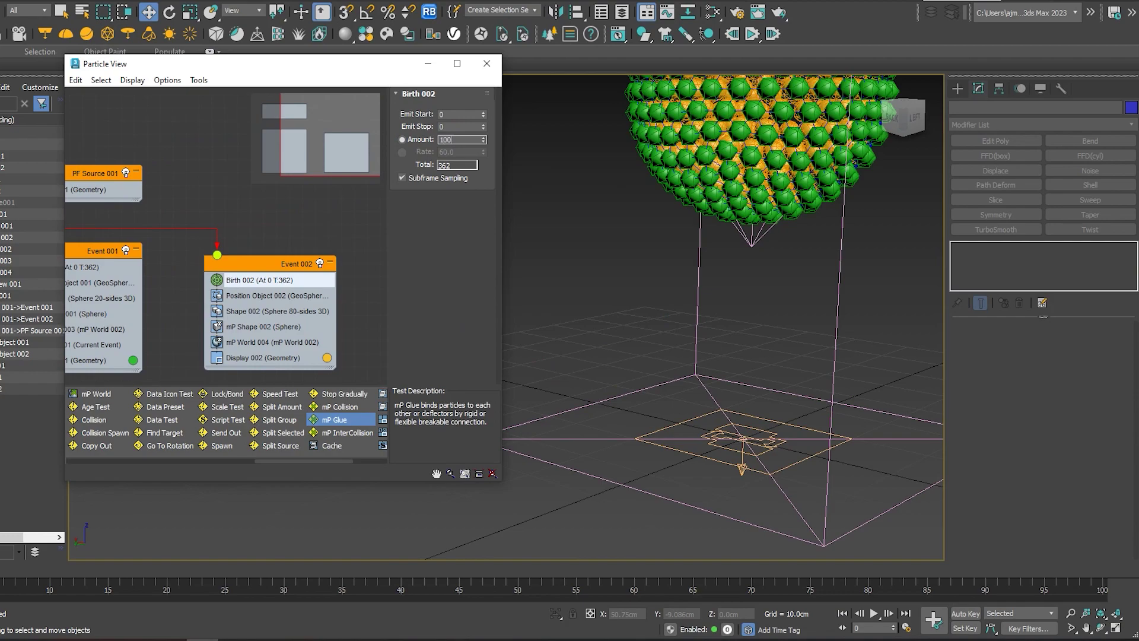
{"action": "key", "text": "Return"}
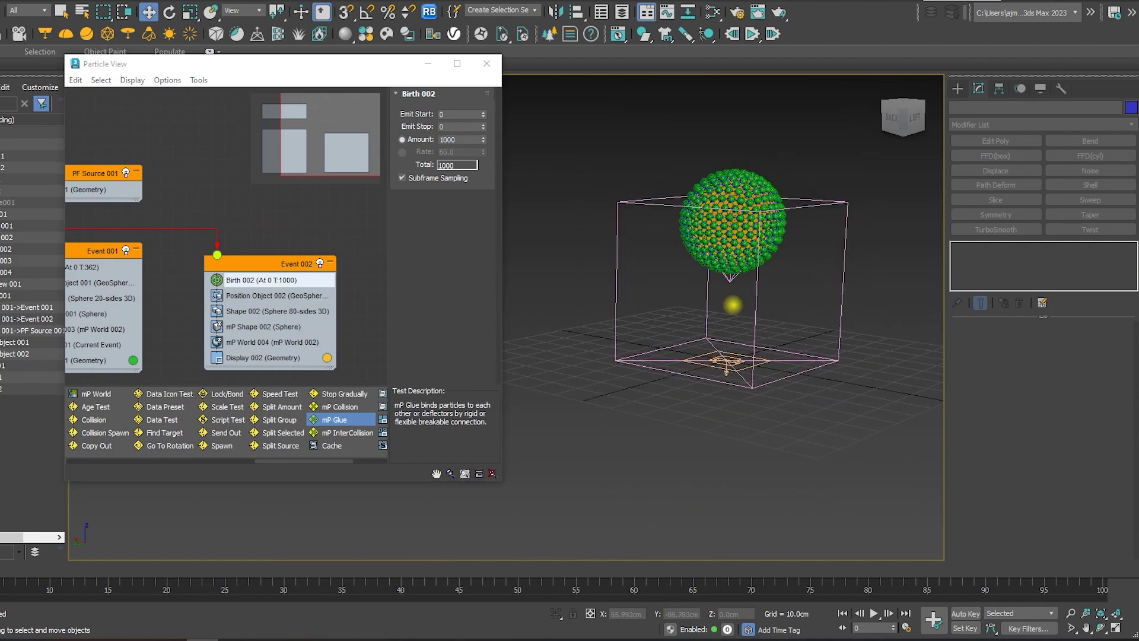
- Play the denser simulation, view the sphere from above, then stop and rewind
{"action": "left_click", "coordinate": [874, 613]}
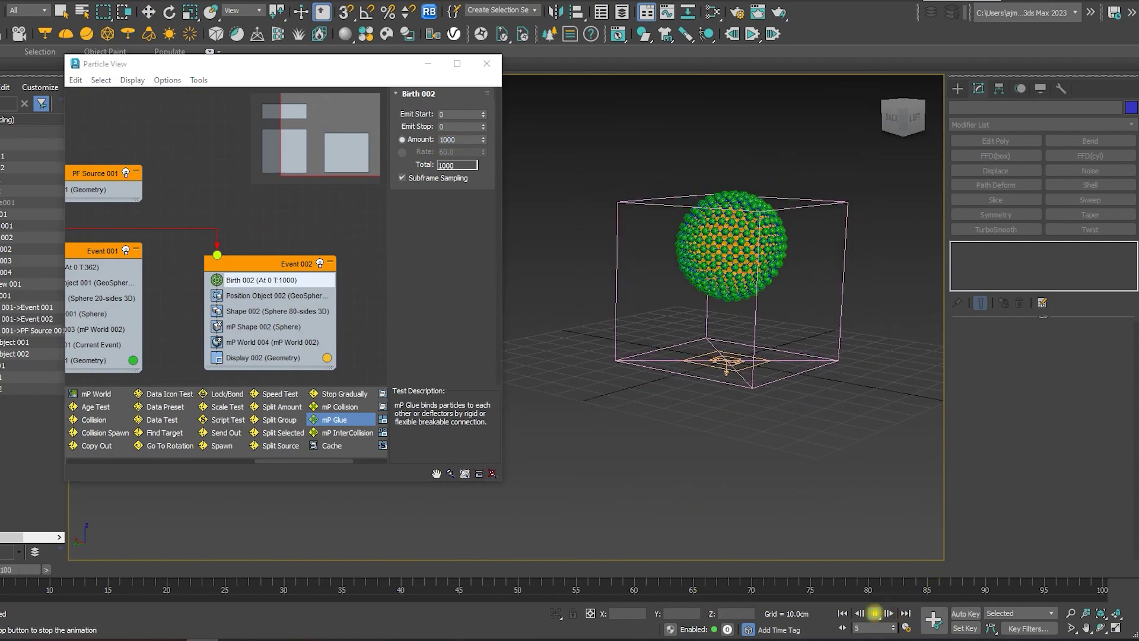
{"action": "scroll", "coordinate": [730, 285], "scroll_direction": "up", "scroll_amount": 5}
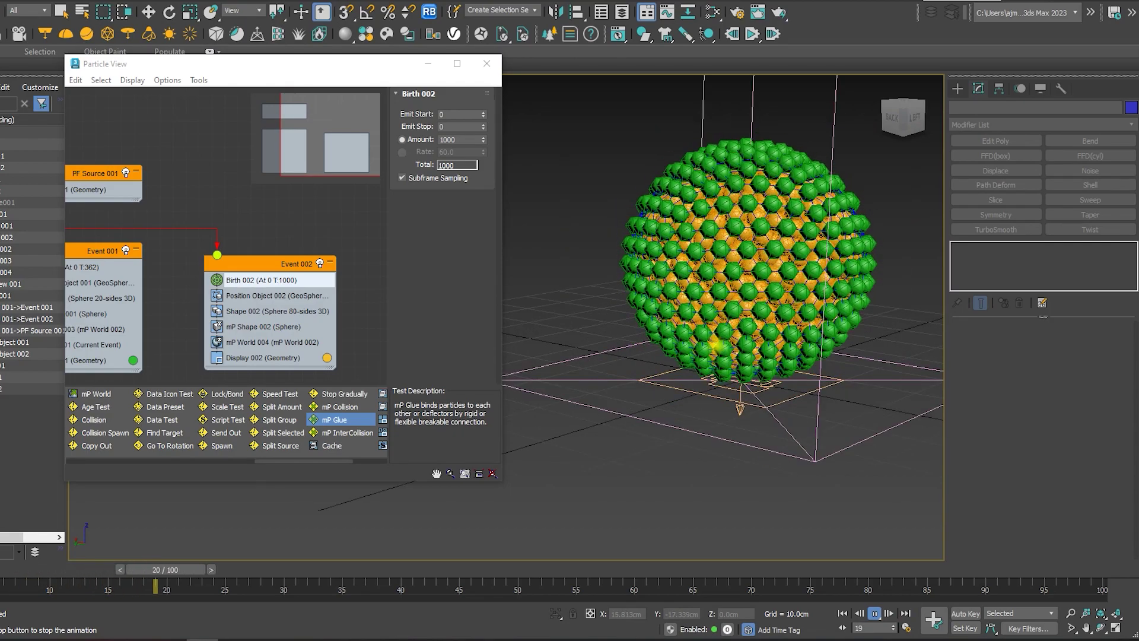
{"action": "middle_click_drag", "start_coordinate": [742, 332], "coordinate": [797, 372], "text": "alt"}
{"action": "scroll", "coordinate": [653, 250], "scroll_direction": "up", "scroll_amount": 2}
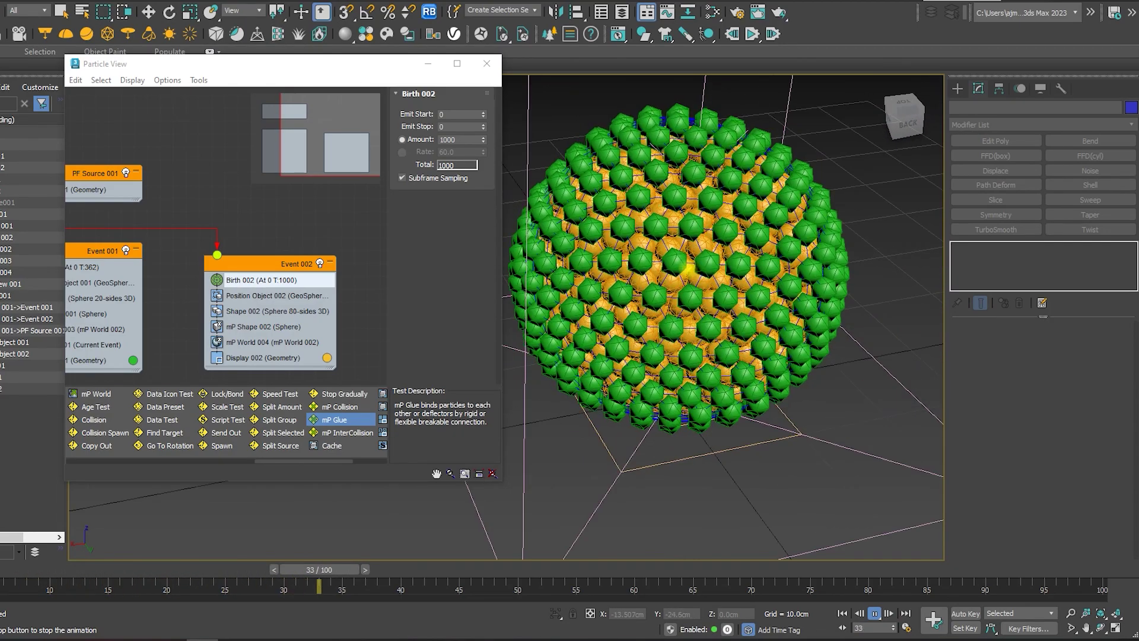
{"action": "scroll", "coordinate": [683, 264], "scroll_direction": "up", "scroll_amount": 5}
{"action": "scroll", "coordinate": [688, 268], "scroll_direction": "up", "scroll_amount": 2}
{"action": "scroll", "coordinate": [688, 269], "scroll_direction": "down", "scroll_amount": 5}
{"action": "scroll", "coordinate": [712, 356], "scroll_direction": "down", "scroll_amount": 3}
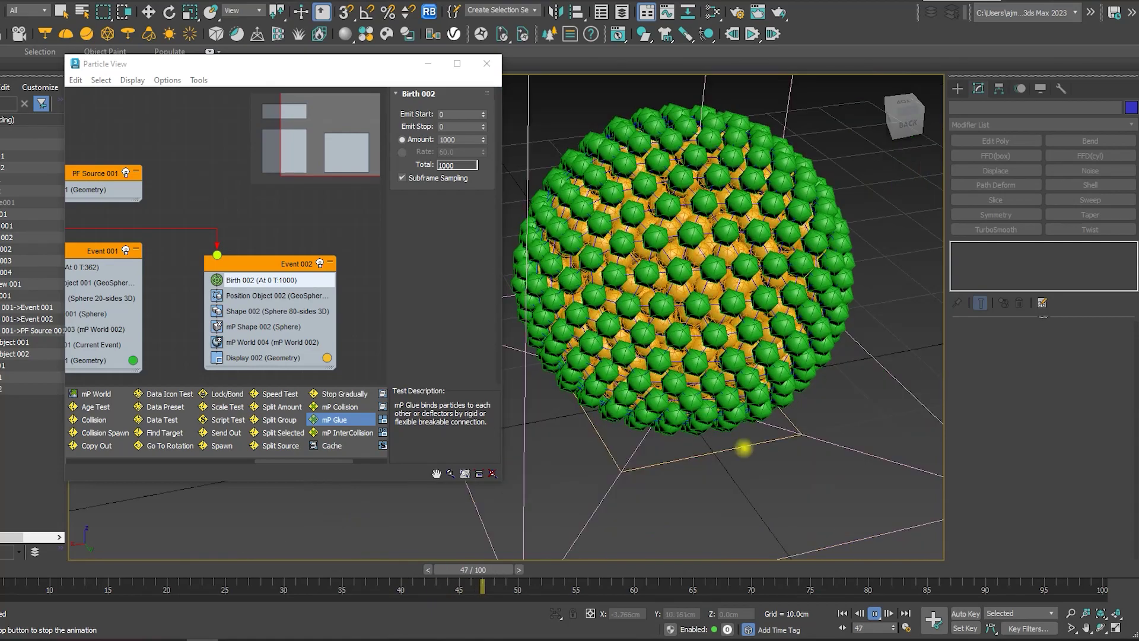
{"action": "left_click", "coordinate": [874, 613]}
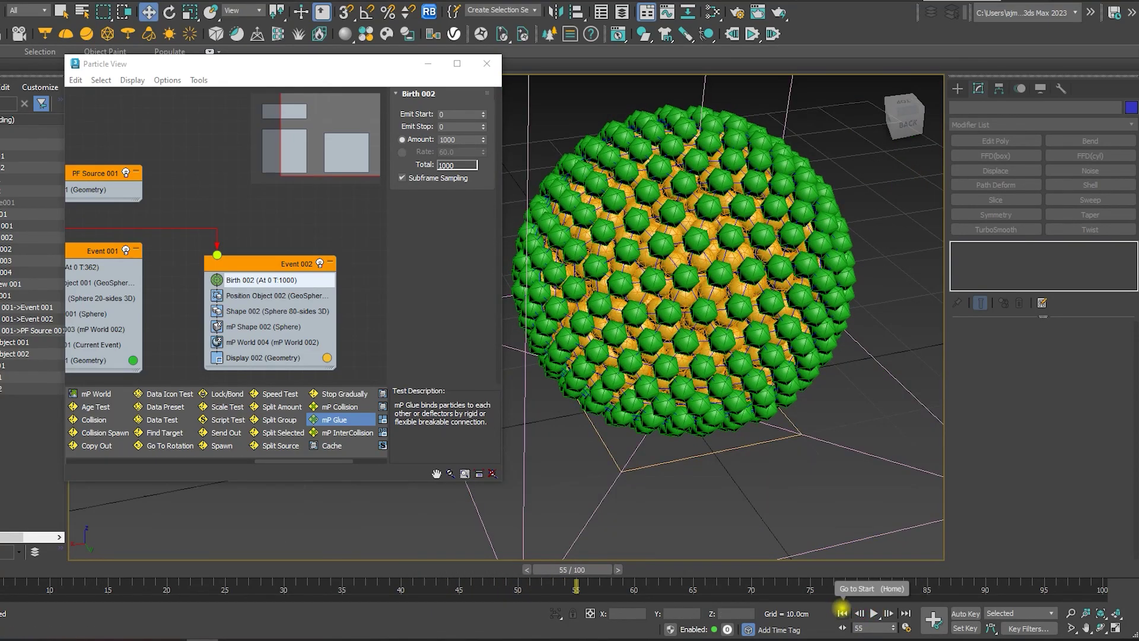
{"action": "left_click", "coordinate": [841, 611]}
{"action": "scroll", "coordinate": [790, 551], "scroll_direction": "down", "scroll_amount": 4}
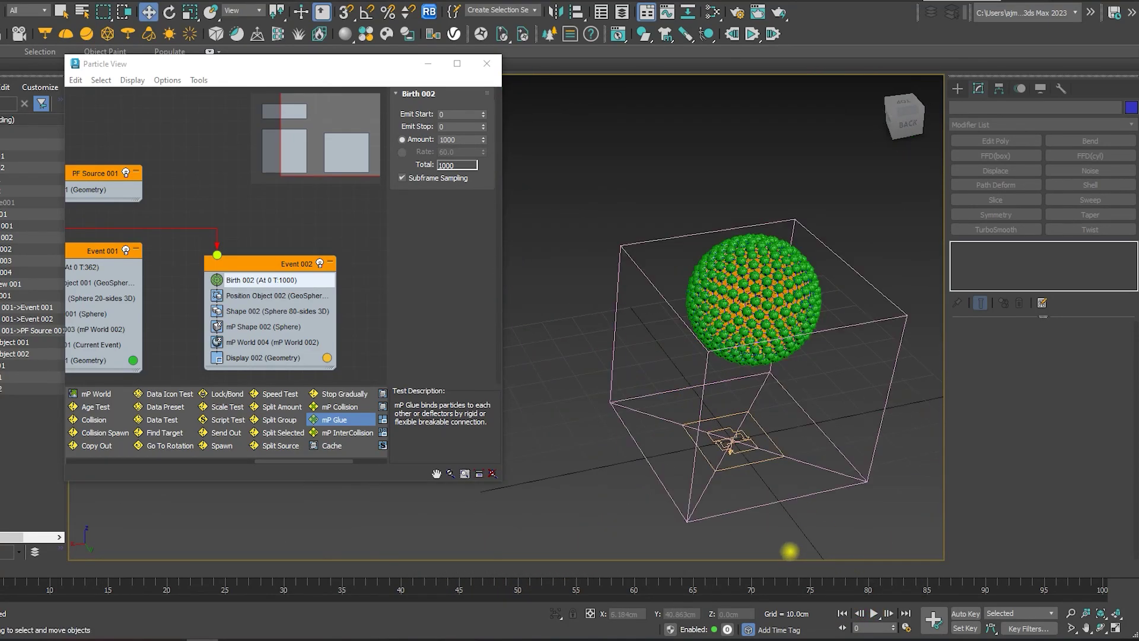
{"action": "scroll", "coordinate": [267, 205], "scroll_direction": "down", "scroll_amount": 1}
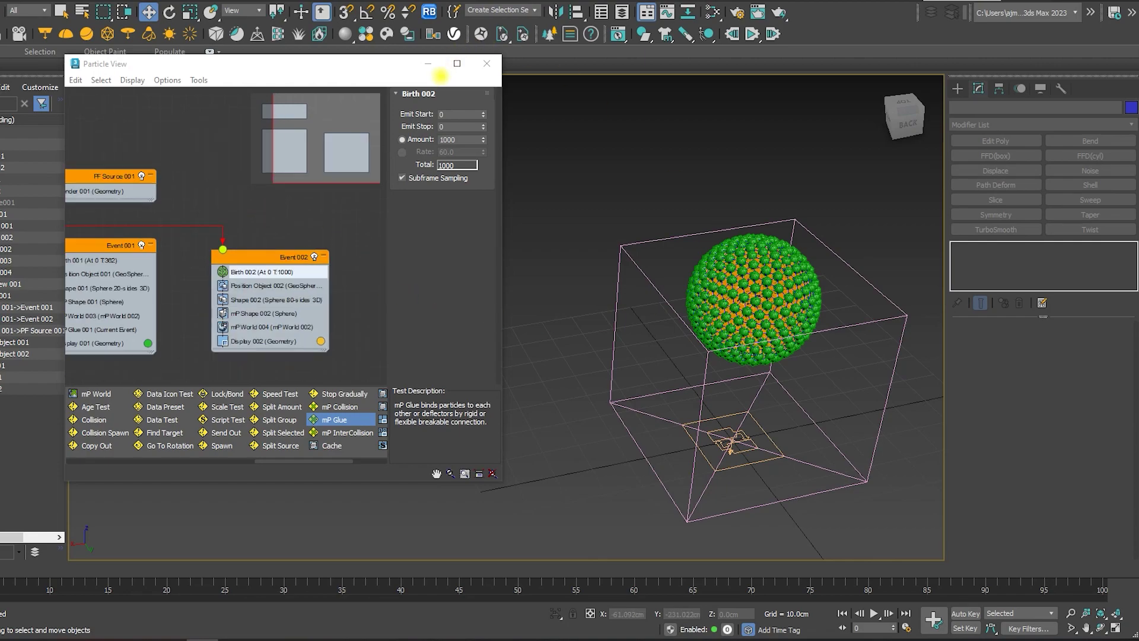
- Draw a thin box about 50 cm square in Top view and raise it above the sphere
{"action": "key", "text": "6"}
{"action": "left_click", "coordinate": [959, 91]}
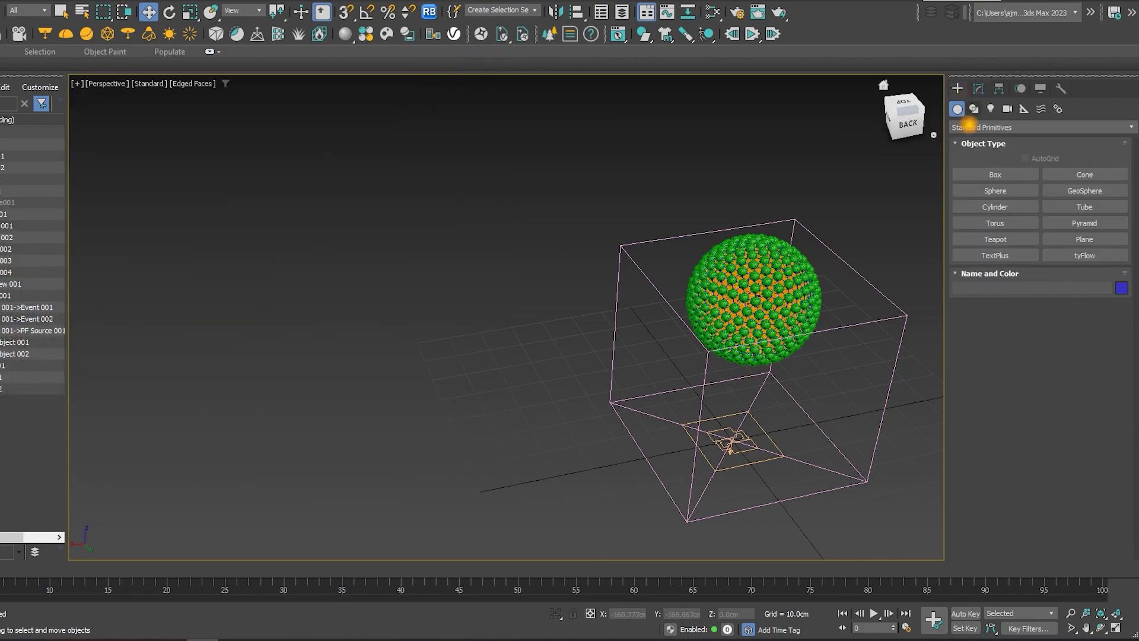
{"action": "left_click", "coordinate": [983, 170]}
{"action": "key", "text": "z"}
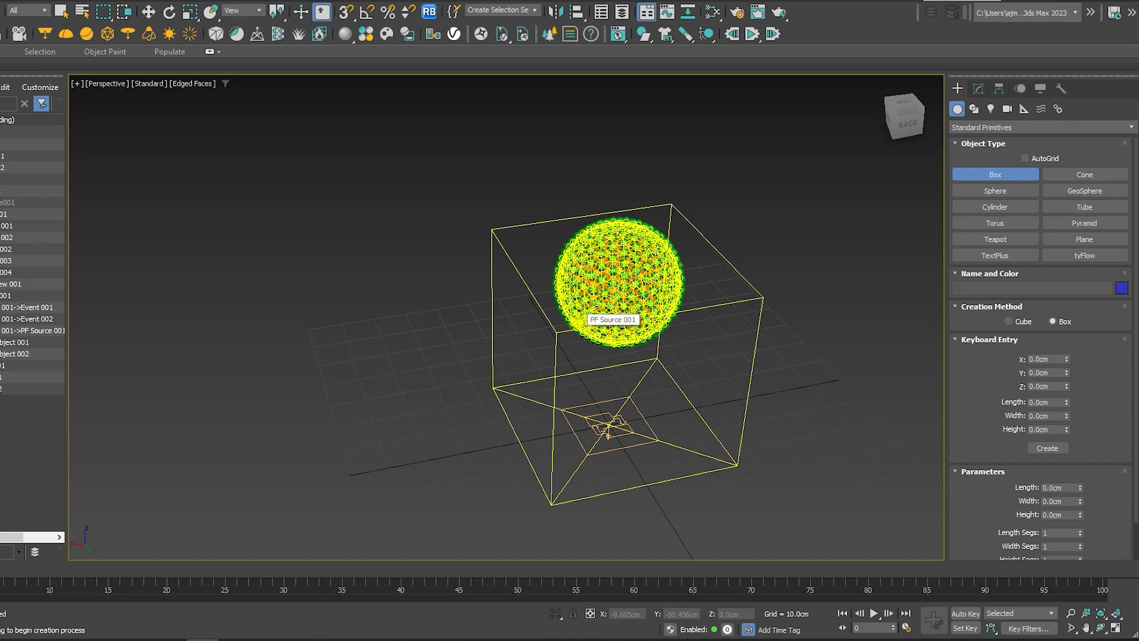
{"action": "key", "text": "t"}
{"action": "left_click_drag", "start_coordinate": [453, 262], "coordinate": [561, 369]}
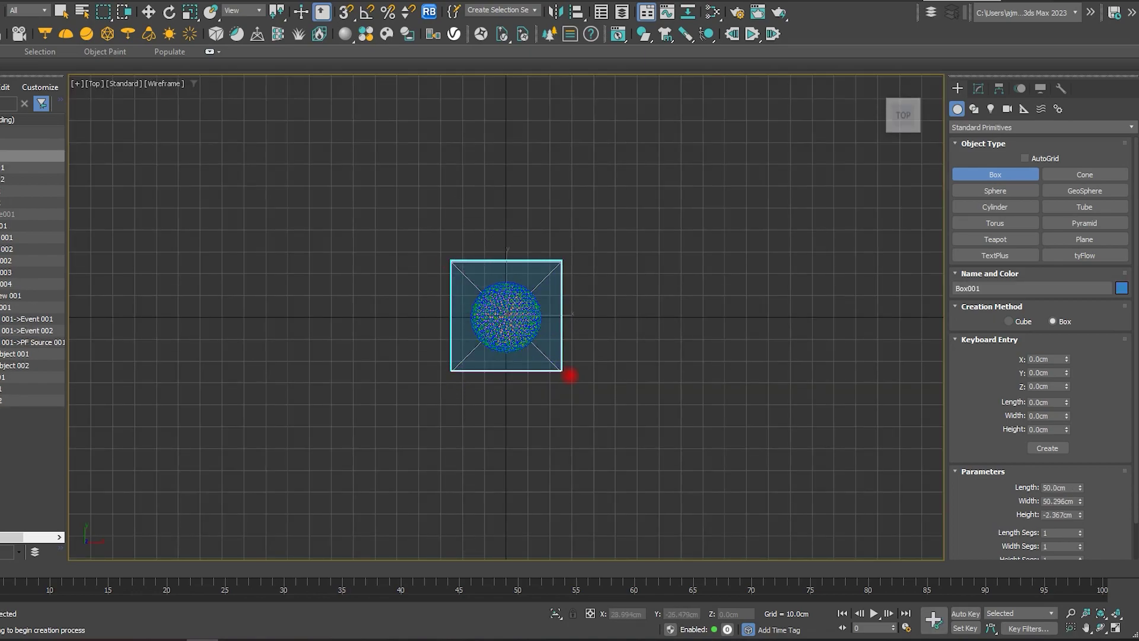
{"action": "key", "text": "p"}
{"action": "key", "text": "w"}
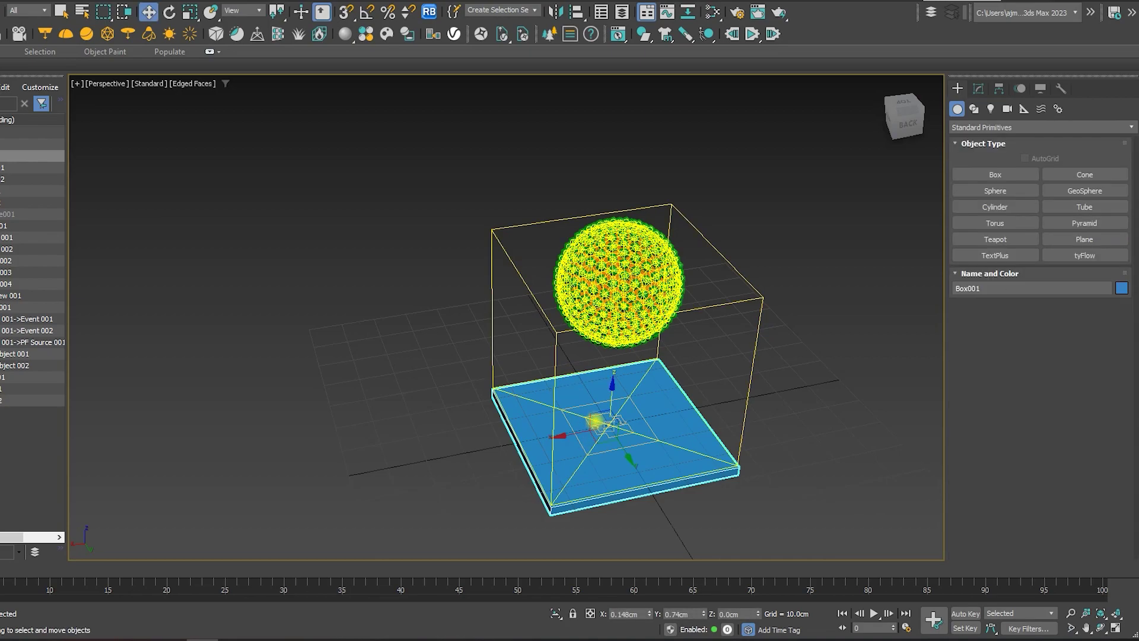
{"action": "mouse_move", "coordinate": [615, 395]}
{"action": "left_mouse_down"}
{"action": "mouse_move", "coordinate": [615, 156]}
{"action": "mouse_move", "coordinate": [618, 193]}
{"action": "left_mouse_up"}
- With Auto Key on, keyframe the plate lowered through the particle sphere at frame 41
{"action": "key", "text": "n"}
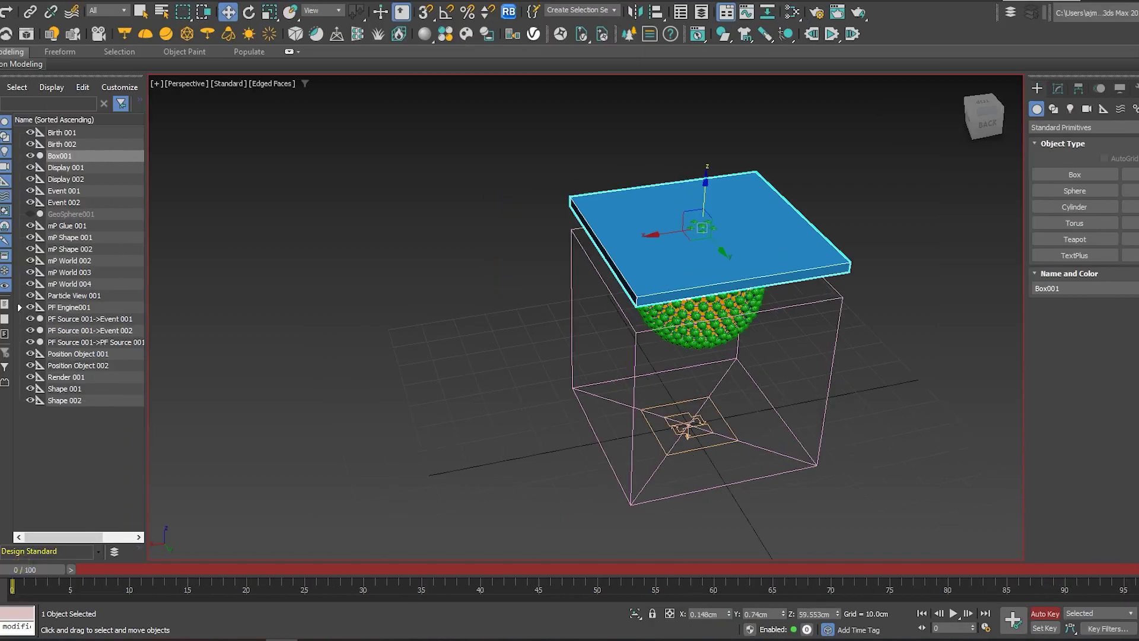
{"action": "left_click_drag", "start_coordinate": [33, 567], "coordinate": [378, 569]}
{"action": "key", "text": "w"}
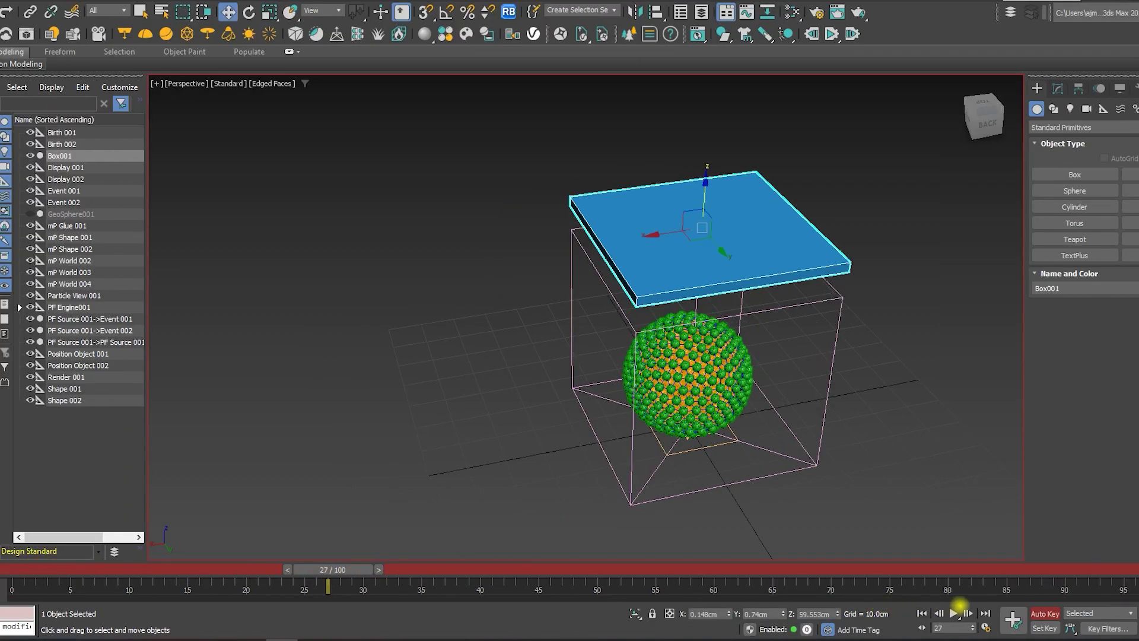
{"action": "left_click", "coordinate": [954, 614]}
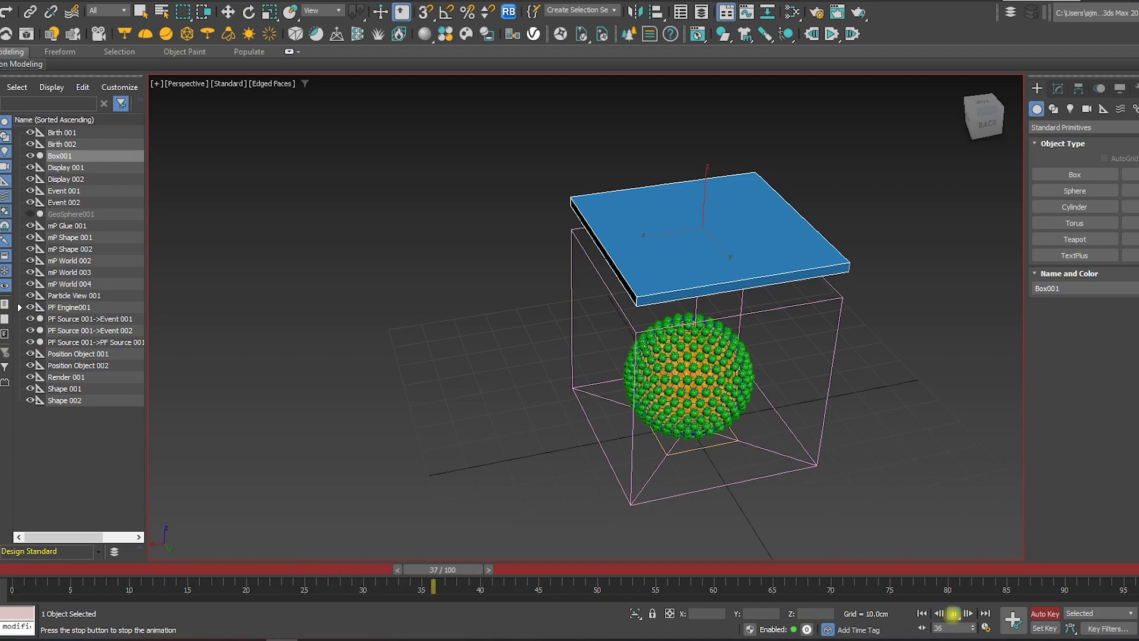
{"action": "left_click", "coordinate": [954, 614]}
{"action": "mouse_move", "coordinate": [718, 492]}
{"action": "middle_mouse_down", "text": "alt"}
{"action": "mouse_move", "coordinate": [697, 453]}
{"action": "mouse_move", "coordinate": [686, 273]}
{"action": "middle_mouse_up", "text": "alt"}
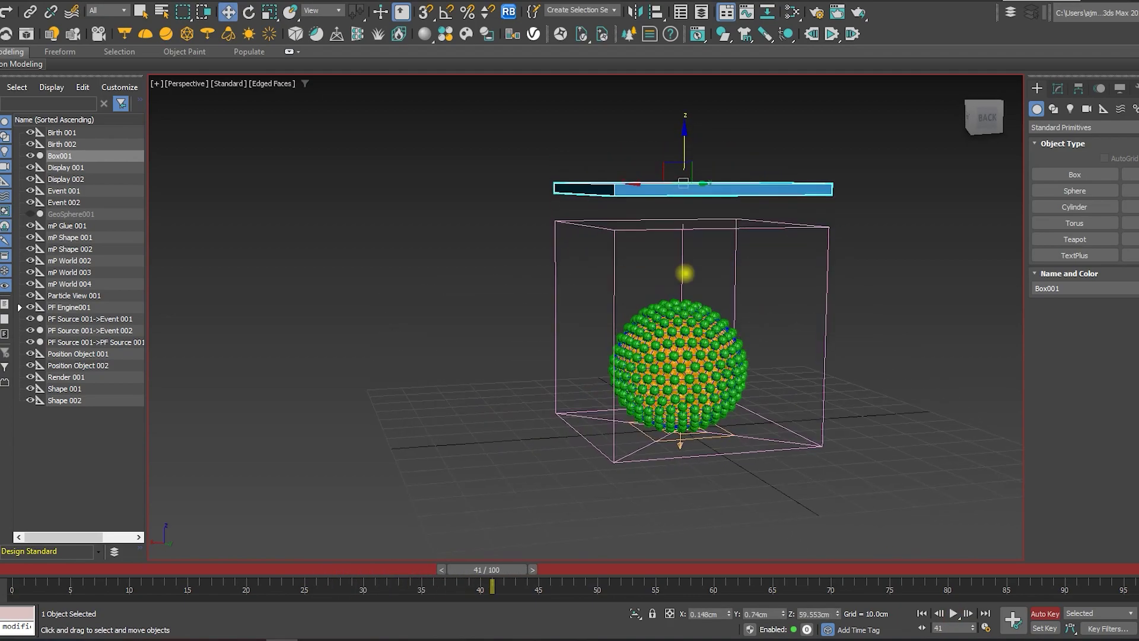
{"action": "mouse_move", "coordinate": [683, 134]}
{"action": "left_mouse_down"}
{"action": "mouse_move", "coordinate": [679, 264]}
{"action": "mouse_move", "coordinate": [692, 299]}
{"action": "left_mouse_up"}
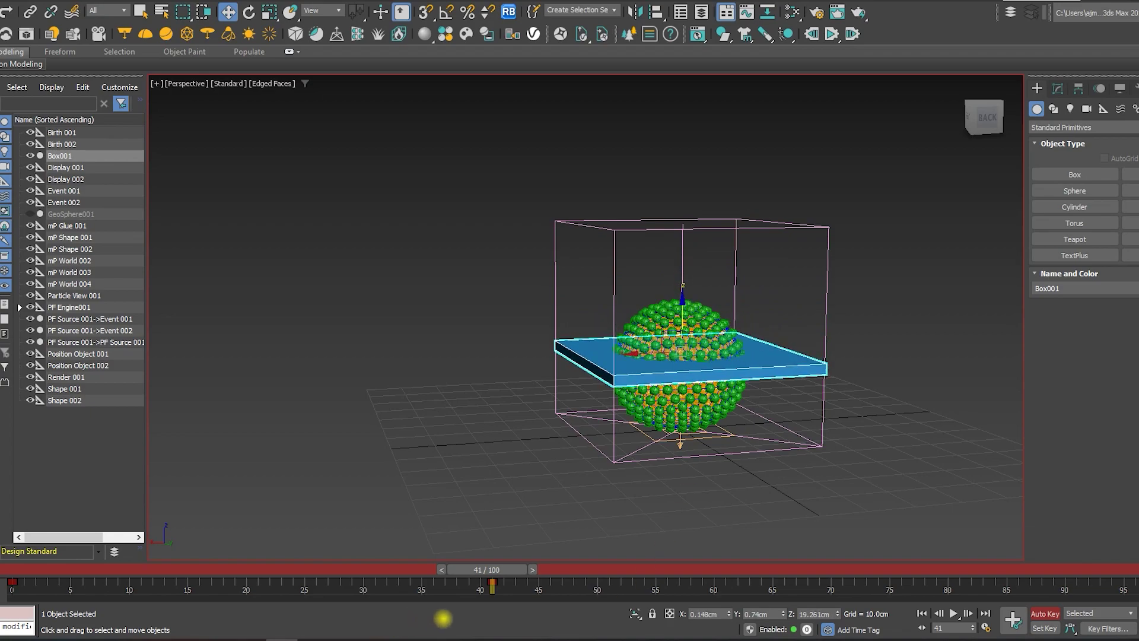
- Select the plate's keyframe on the track bar, play from frame 41, and return to frame 0
{"action": "left_click", "coordinate": [510, 589]}
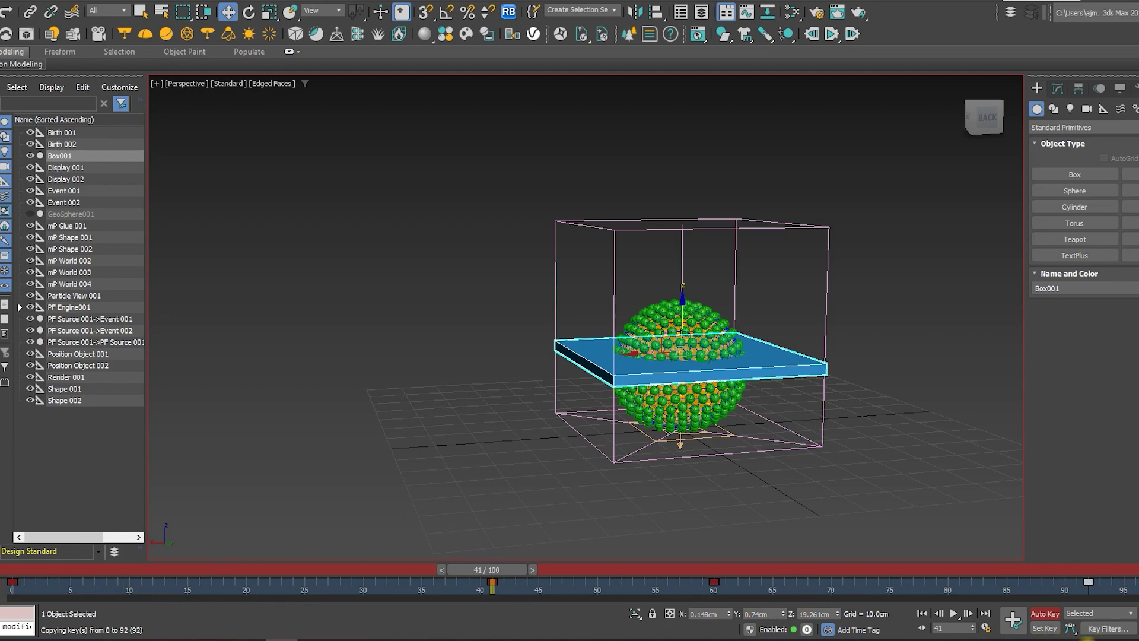
{"action": "left_click", "coordinate": [952, 612]}
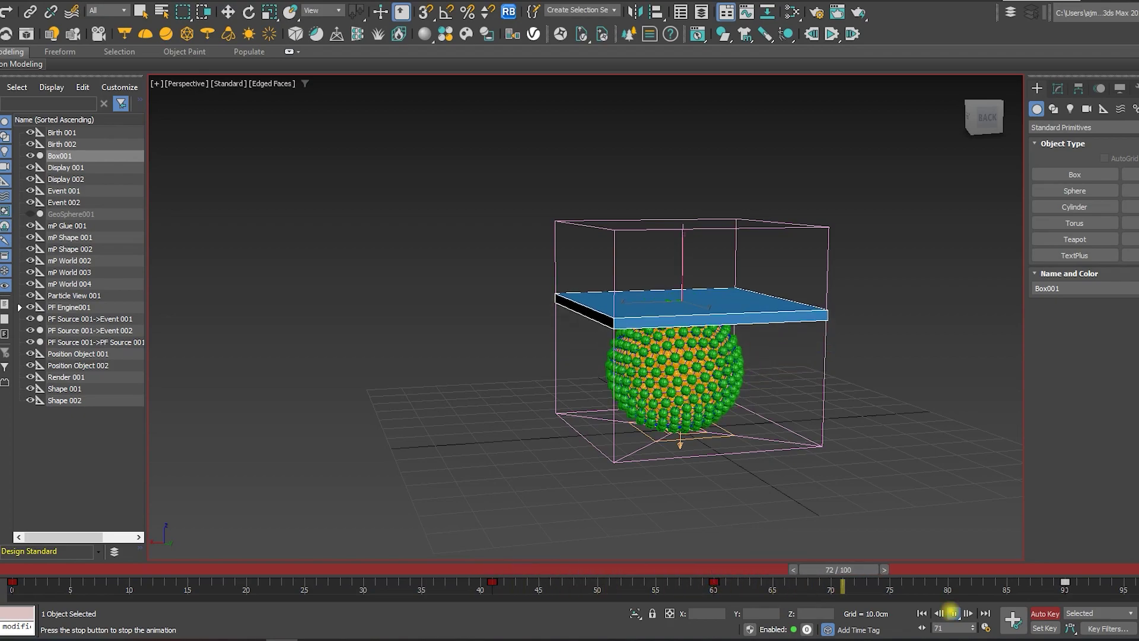
{"action": "left_click", "coordinate": [952, 612]}
{"action": "left_click", "coordinate": [921, 612]}
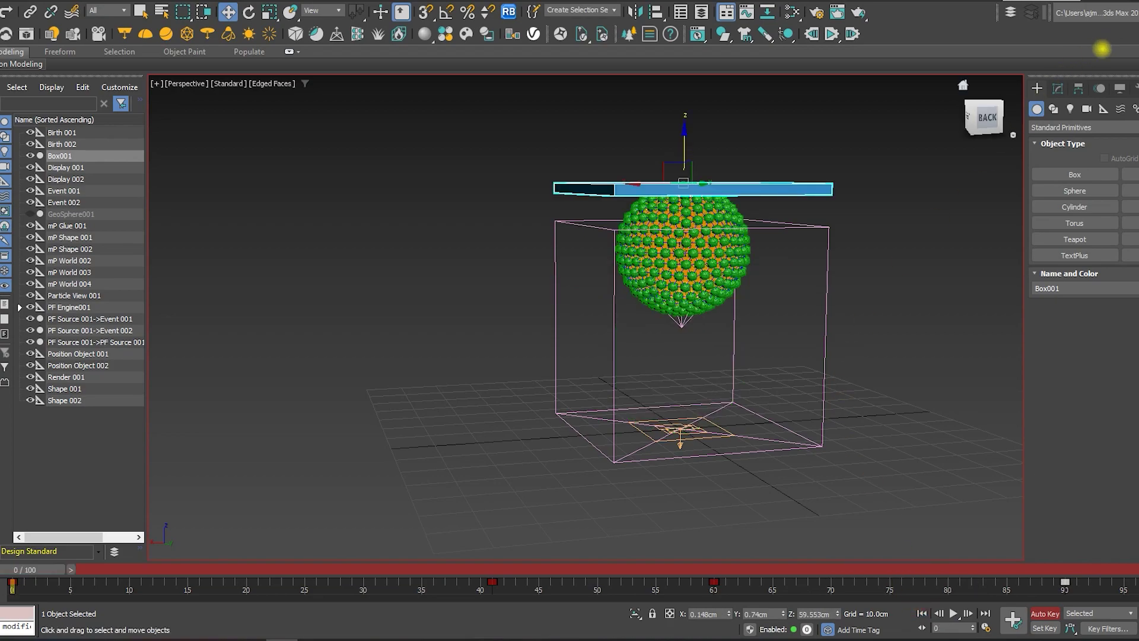
- Give Box001 an activated PFlow Collision Shape set to Animated Surface, with Auto Key off
{"action": "left_click", "coordinate": [1060, 90]}
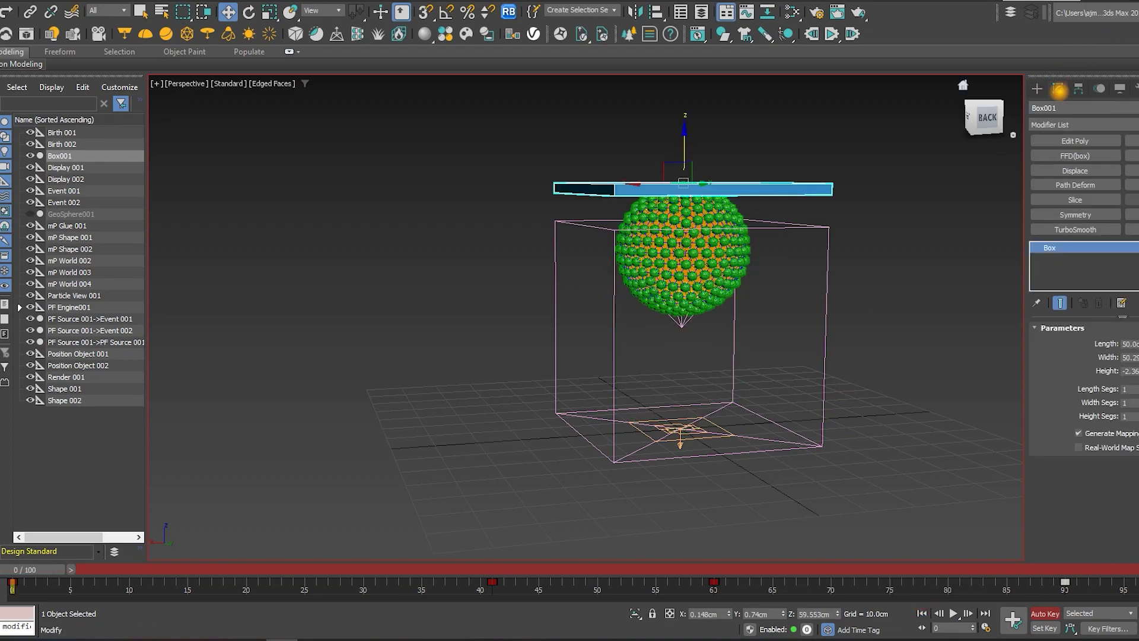
{"action": "left_click", "coordinate": [1080, 126]}
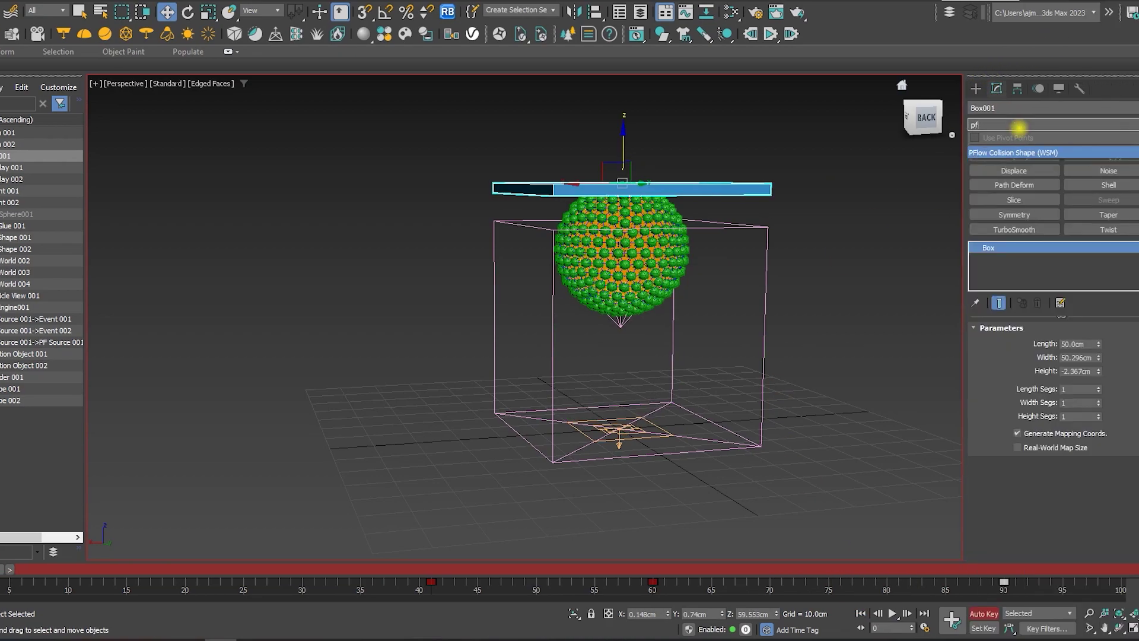
{"action": "key", "text": "n"}
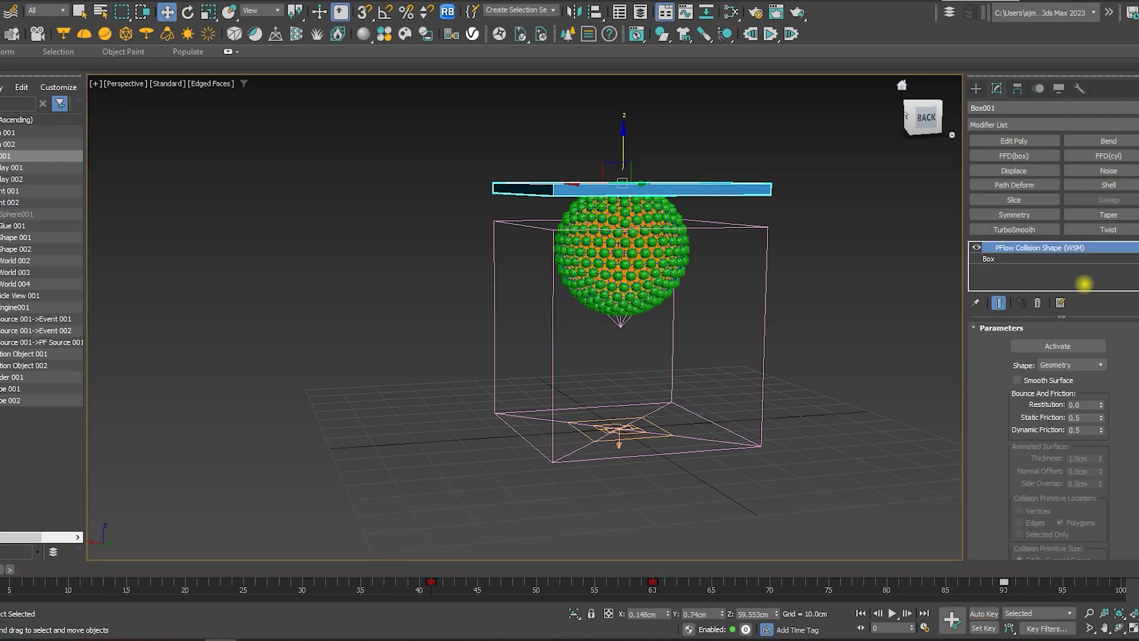
{"action": "left_click", "coordinate": [1066, 368]}
{"action": "left_click", "coordinate": [1066, 376]}
{"action": "left_click", "coordinate": [1058, 346]}
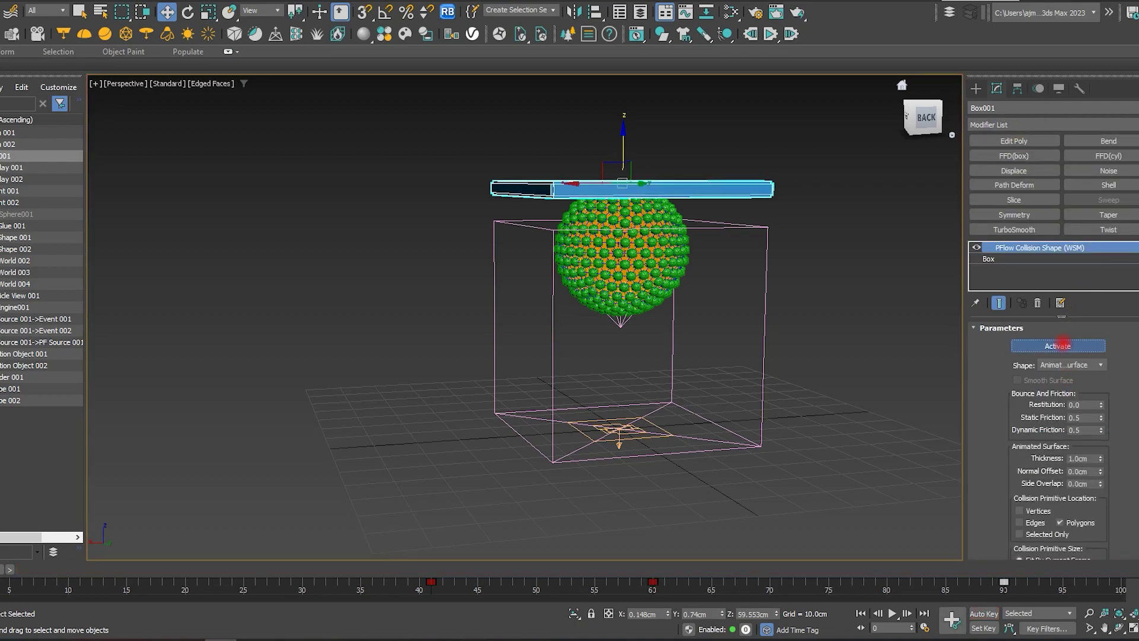
{"action": "middle_click_drag", "start_coordinate": [617, 368], "coordinate": [630, 431], "text": "alt"}
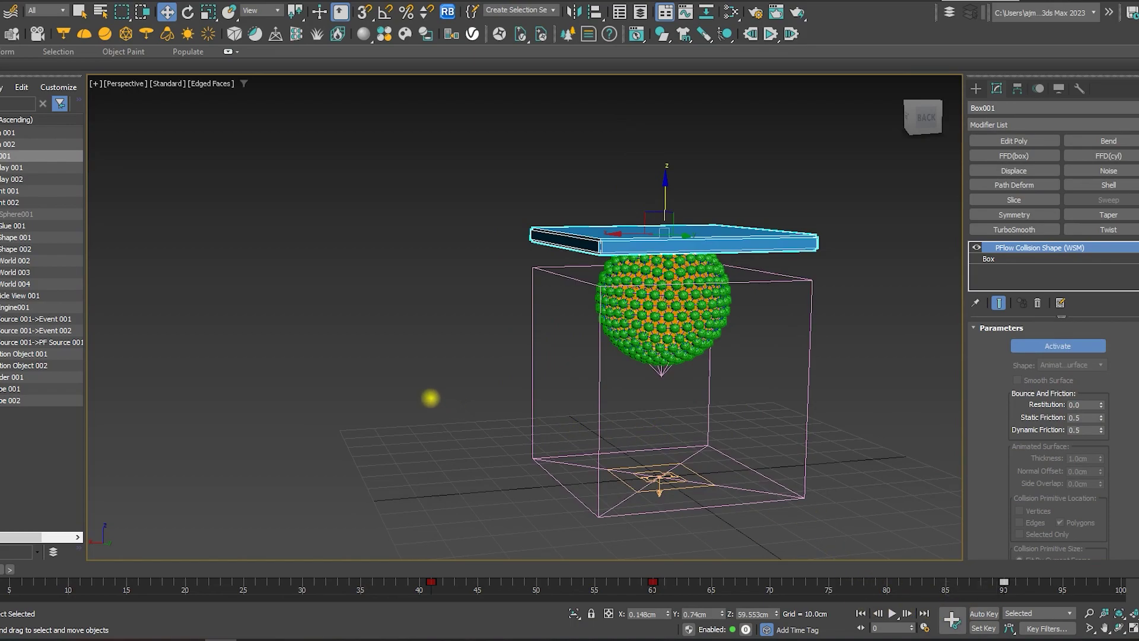
{"action": "key", "text": "6"}
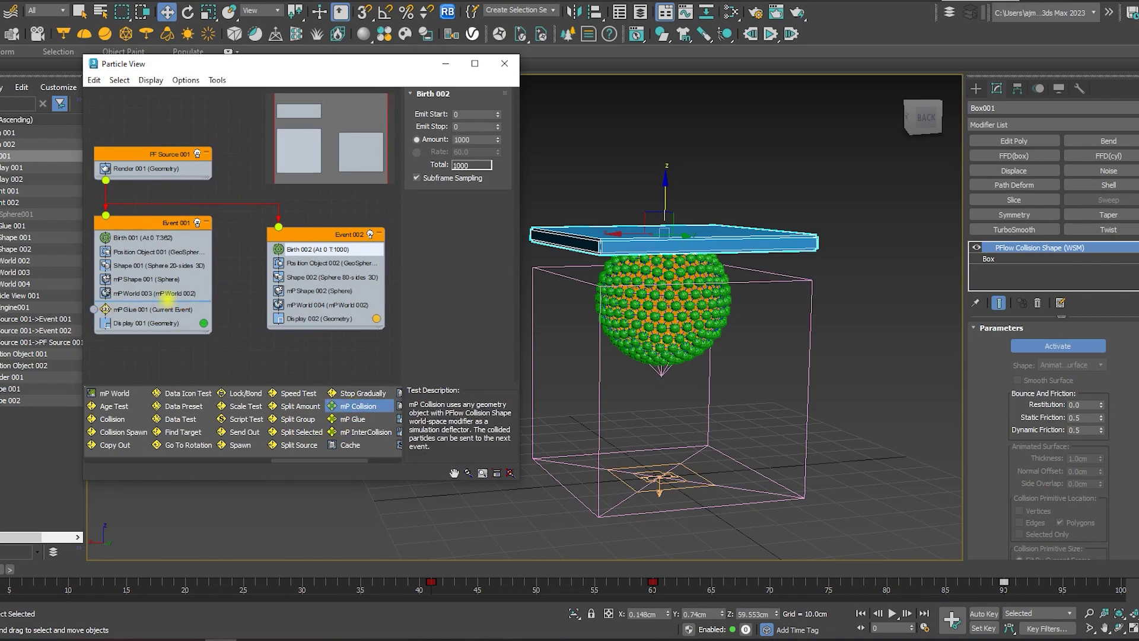
- Add an mP Collision test using Box001 as deflector to Event 001 and copy it into Event 002
{"action": "left_click_drag", "start_coordinate": [356, 407], "coordinate": [160, 301]}
{"action": "left_click", "coordinate": [157, 308]}
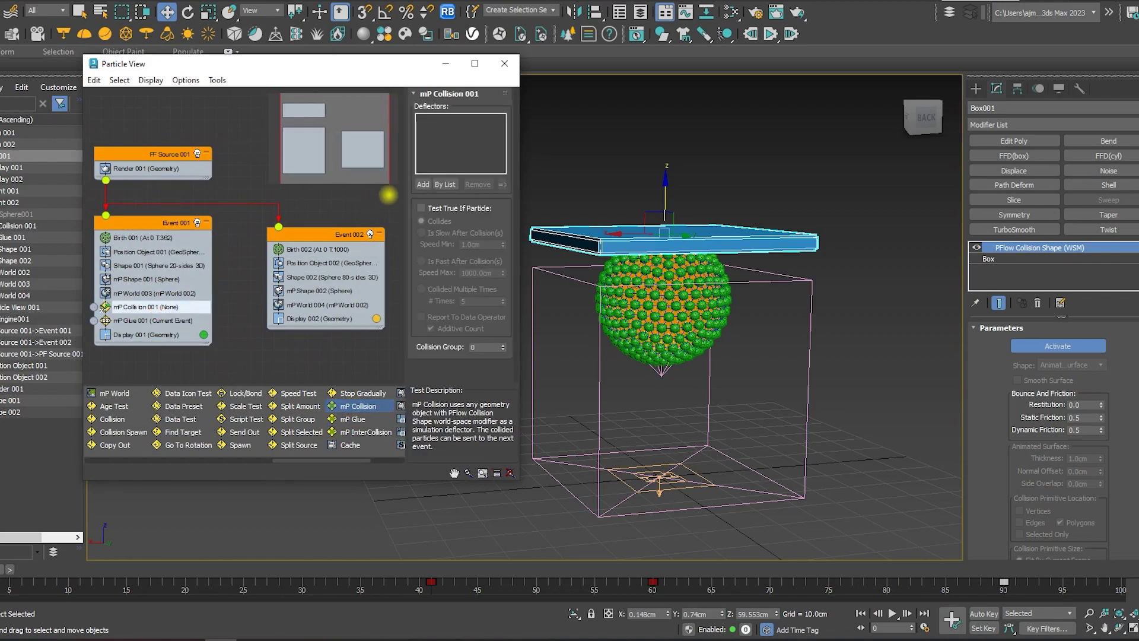
{"action": "left_click", "coordinate": [421, 184]}
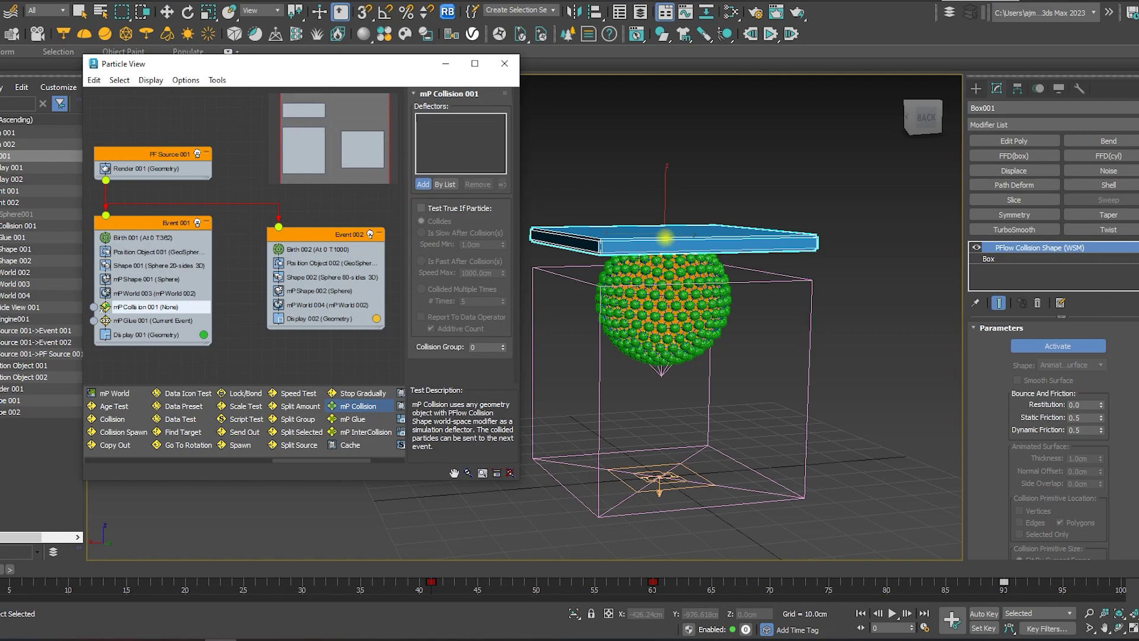
{"action": "left_click", "coordinate": [665, 237]}
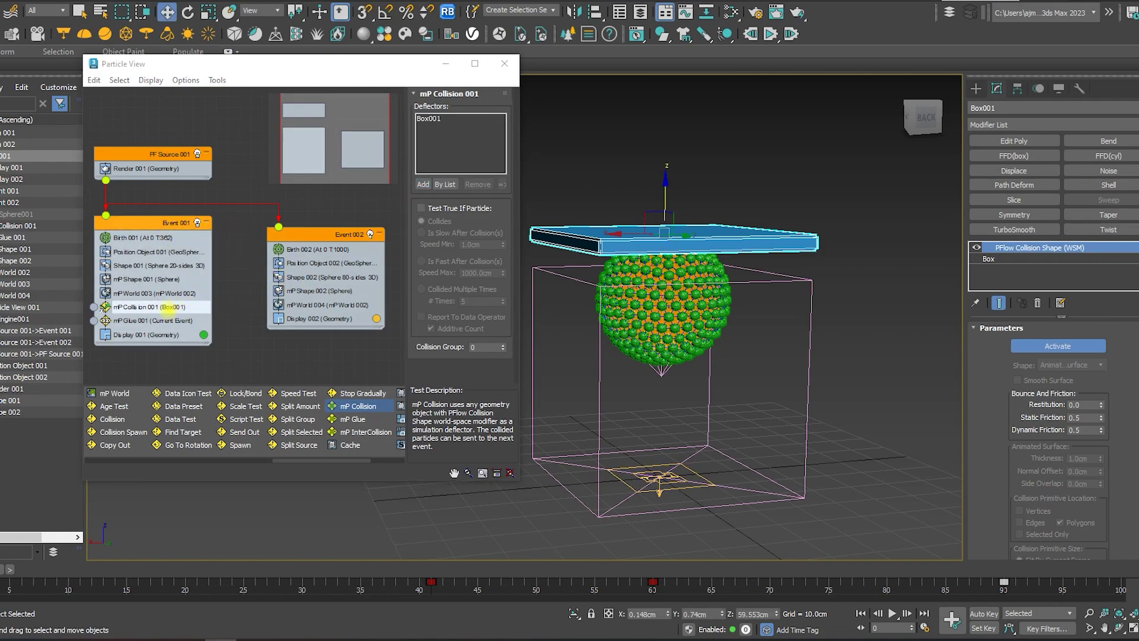
{"action": "left_click_drag", "start_coordinate": [303, 305], "coordinate": [306, 310]}
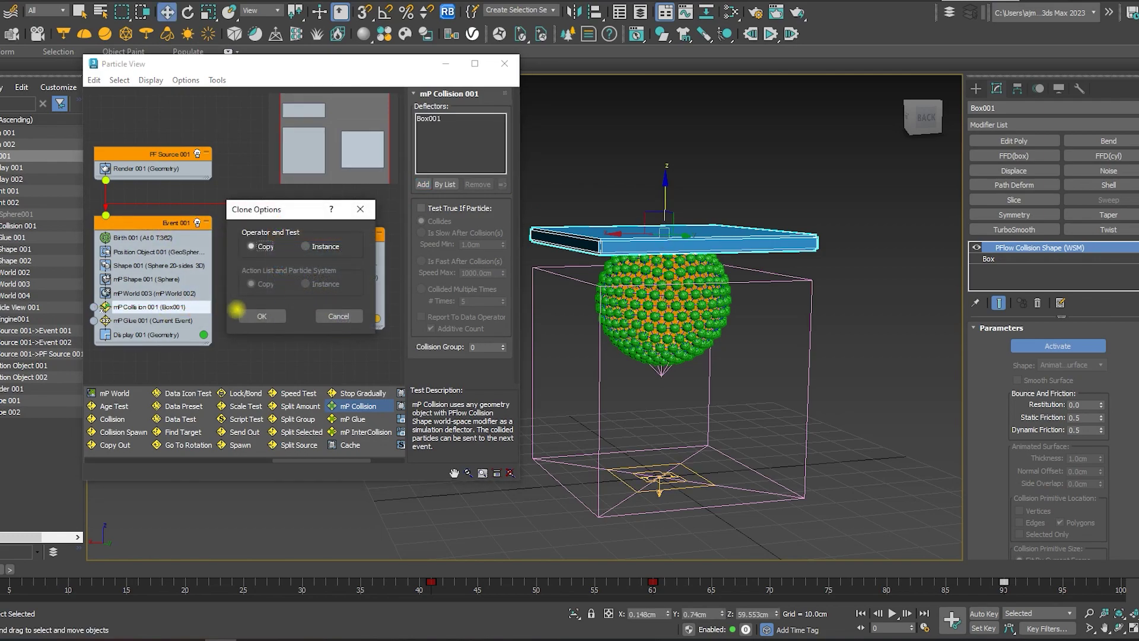
{"action": "left_click", "coordinate": [255, 316]}
- Minimize Particle View, test-play the simulation, and return to frame 0
{"action": "left_click", "coordinate": [445, 63]}
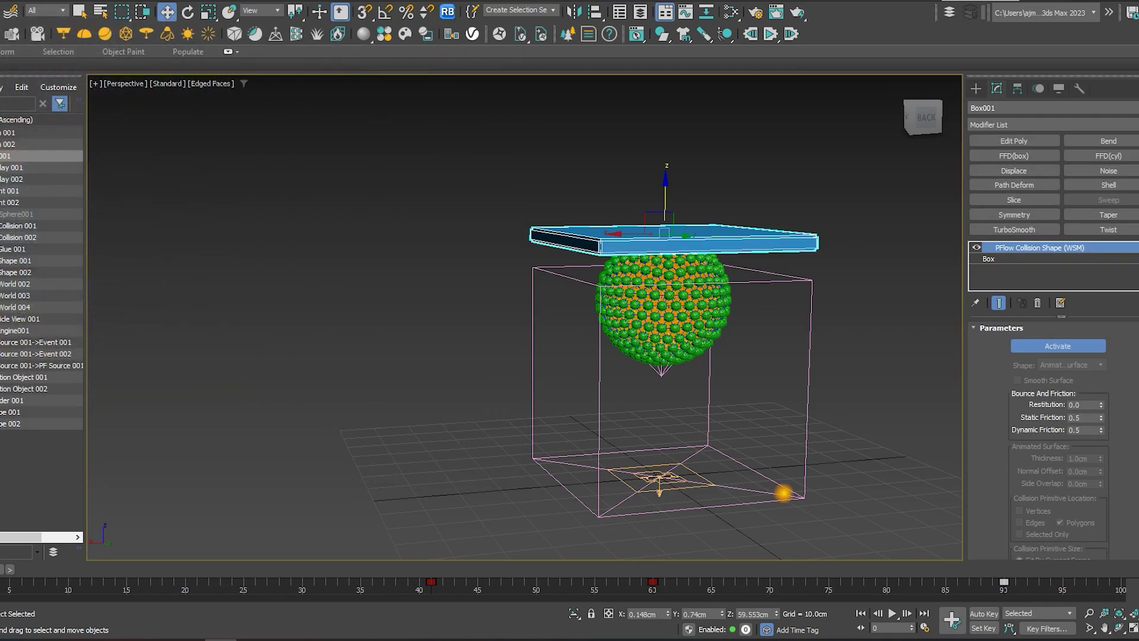
{"action": "left_click", "coordinate": [891, 613]}
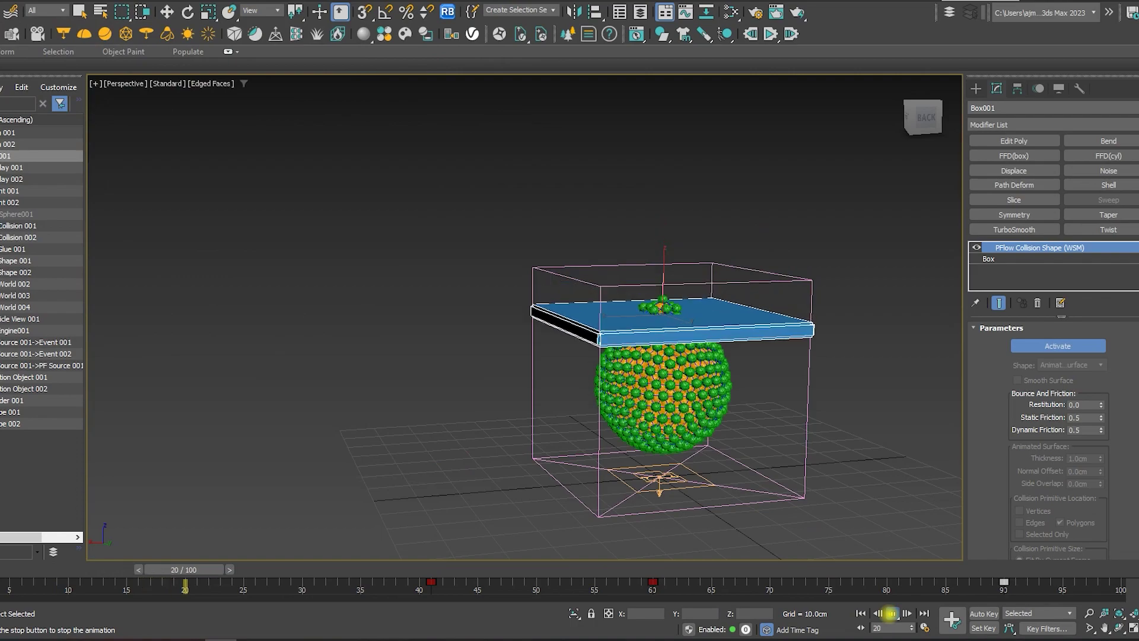
{"action": "left_click", "coordinate": [891, 613]}
{"action": "key", "text": "w"}
{"action": "left_click", "coordinate": [861, 613]}
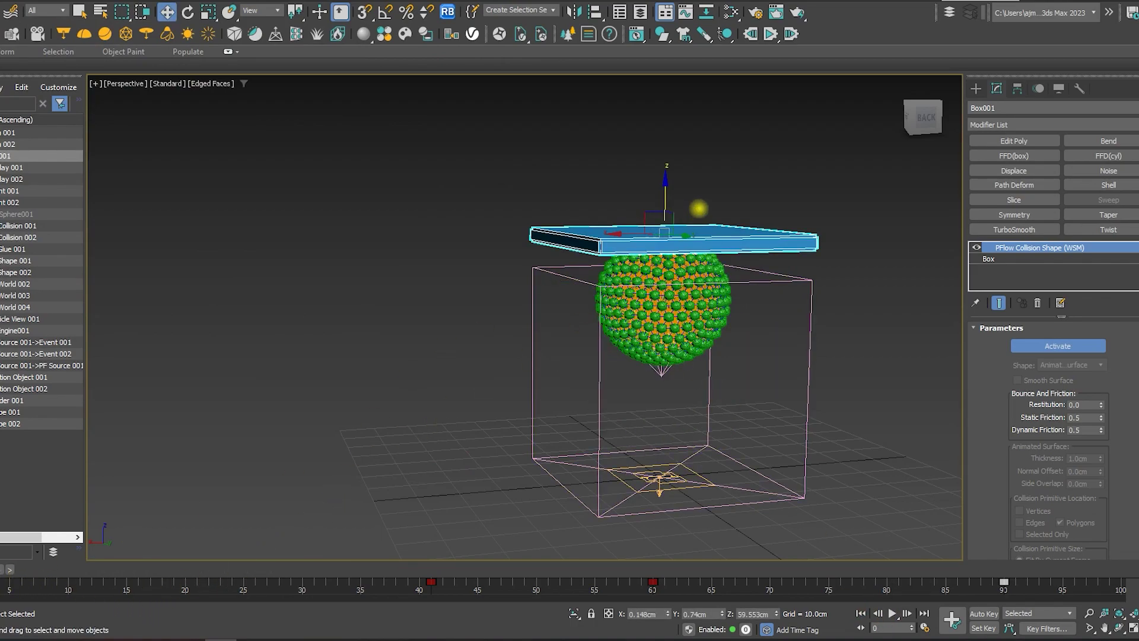
- With Auto Key, raise the plate higher at frame 0, then play and rewind to check
{"action": "key", "text": "n"}
{"action": "left_click_drag", "start_coordinate": [665, 196], "coordinate": [669, 143]}
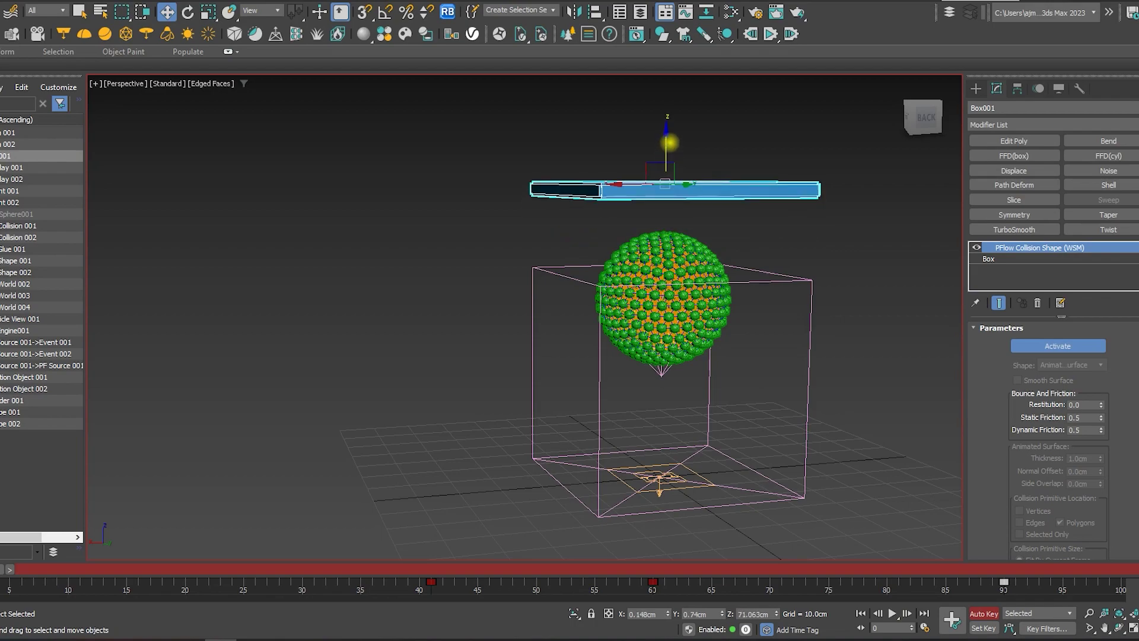
{"action": "key", "text": "n"}
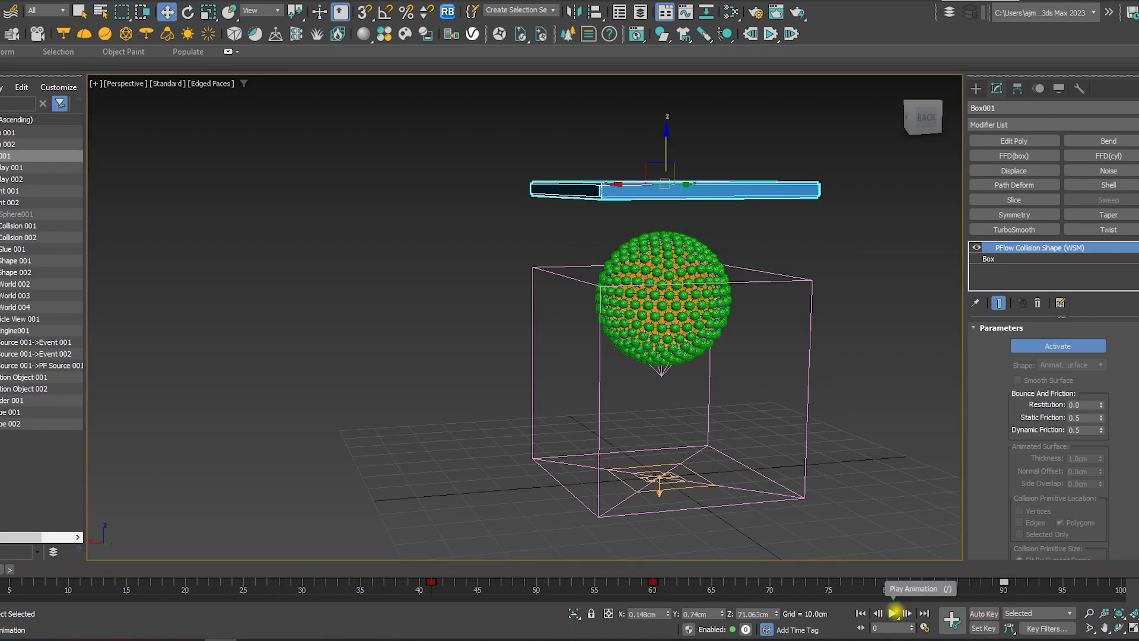
{"action": "left_click", "coordinate": [892, 613]}
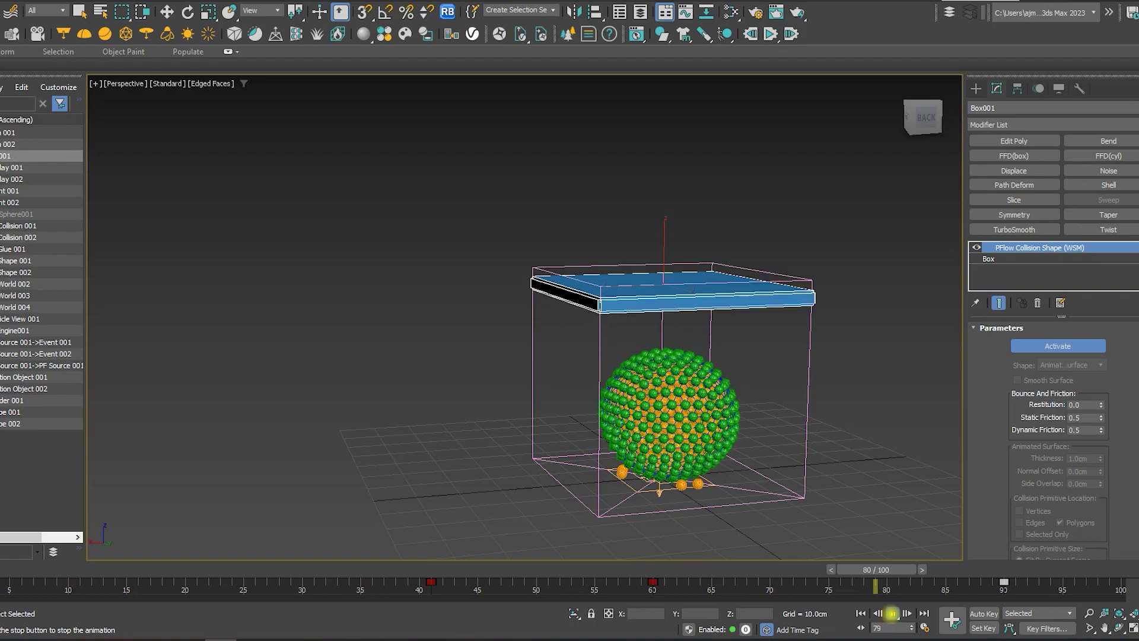
{"action": "left_click", "coordinate": [892, 614]}
{"action": "left_click", "coordinate": [859, 612]}
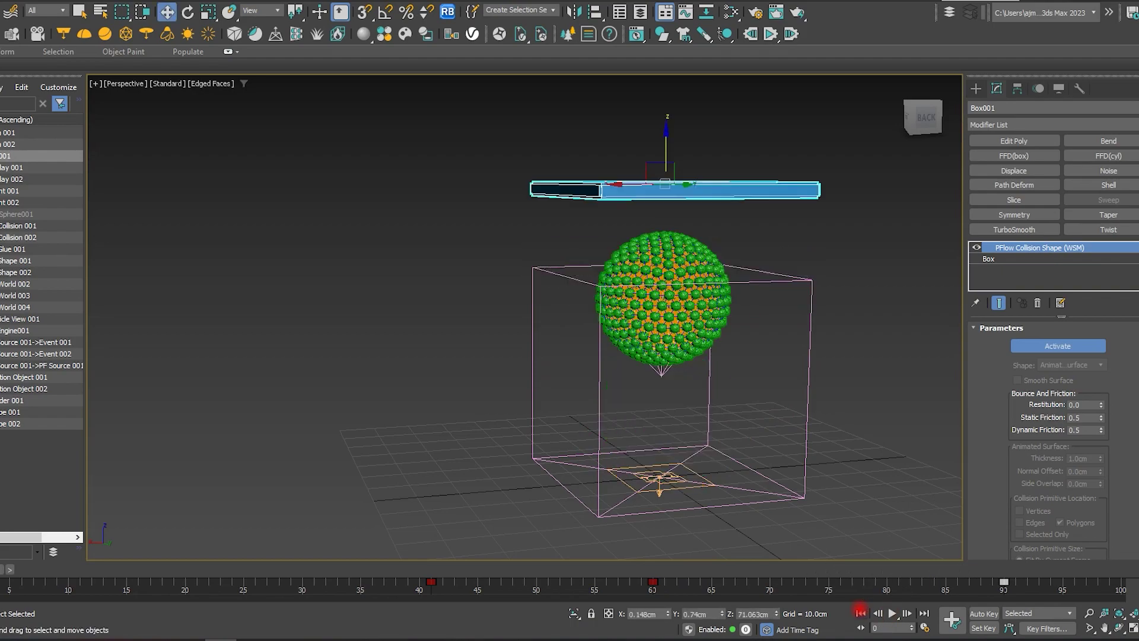
- Wire Event 001's output into Event 002 in Particle View and inspect Birth 002's settings
{"action": "key", "text": "6"}
{"action": "left_click", "coordinate": [505, 119]}
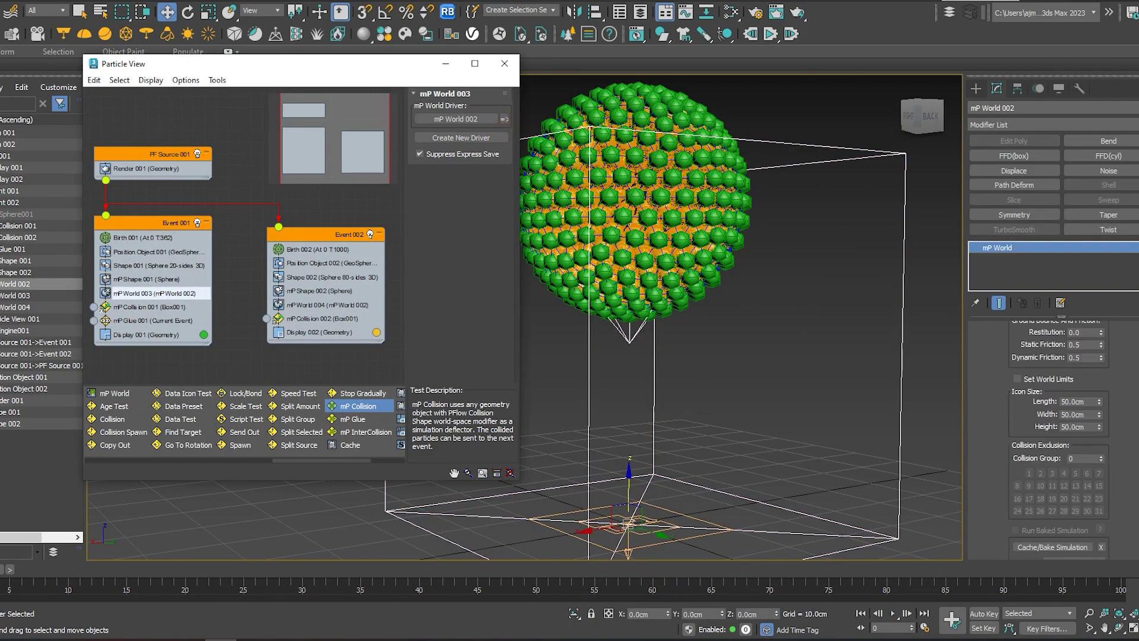
{"action": "scroll", "coordinate": [1128, 396], "scroll_direction": "down", "scroll_amount": 2}
{"action": "scroll", "coordinate": [1131, 394], "scroll_direction": "down", "scroll_amount": 3}
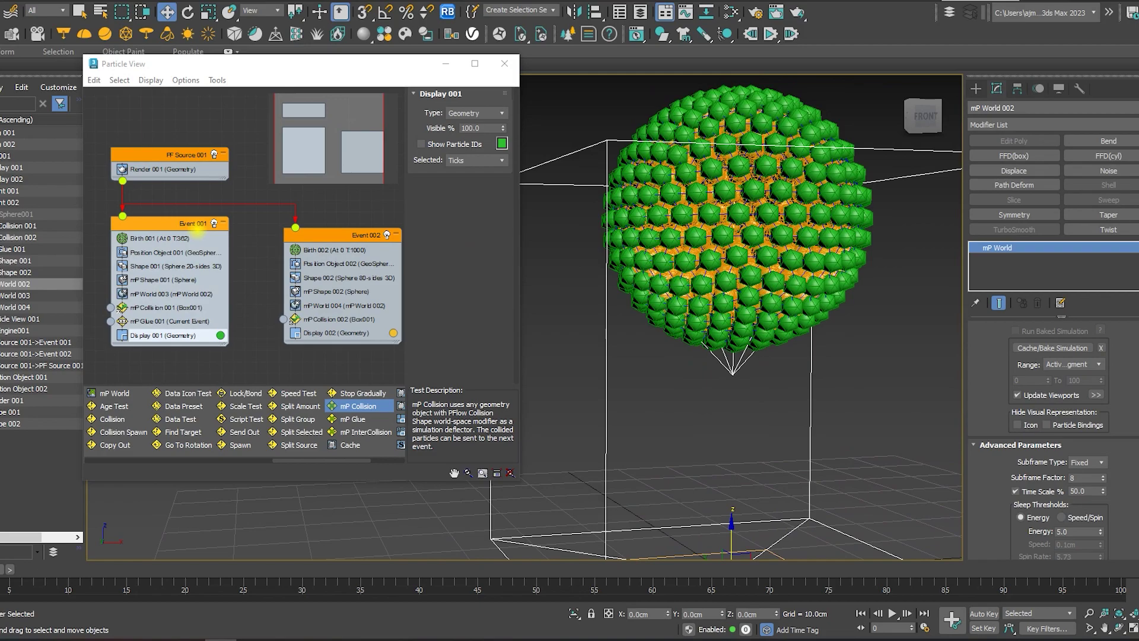
{"action": "left_click_drag", "start_coordinate": [299, 219], "coordinate": [296, 227]}
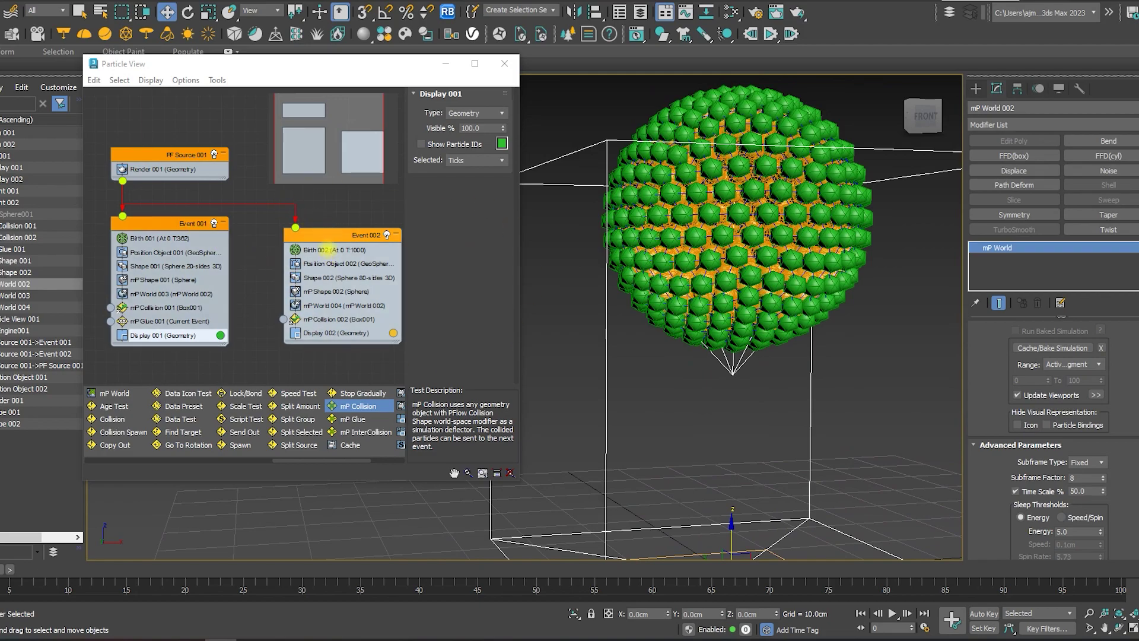
{"action": "left_click", "coordinate": [324, 250]}
{"action": "type", "text": "800"}
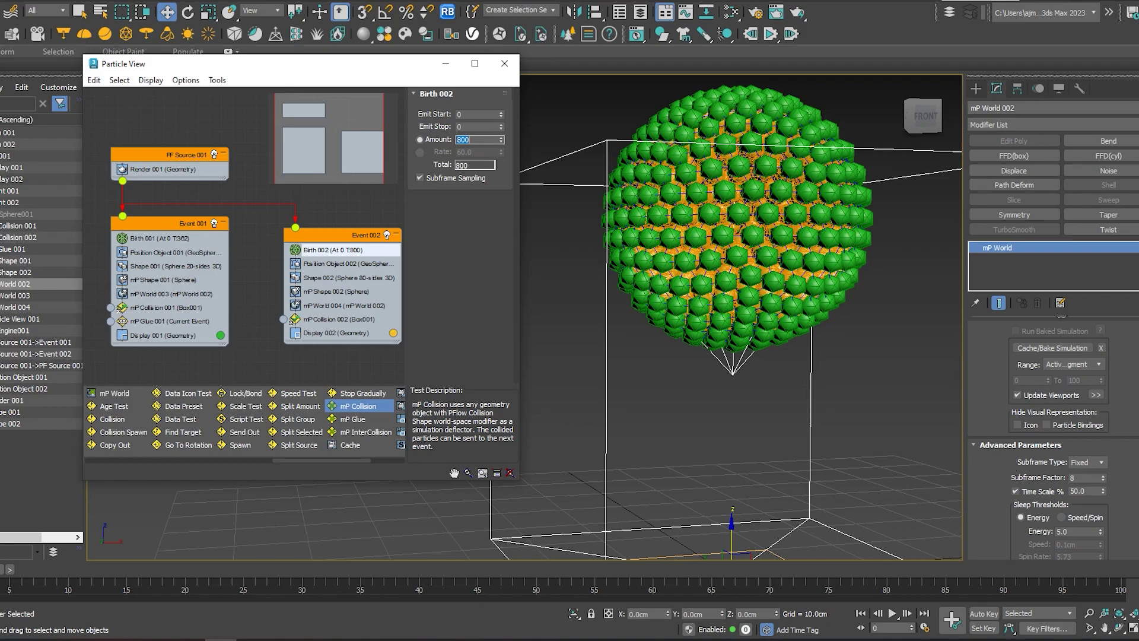
- Play the simulation and orbit to watch the glued ball squash under the plate
{"action": "left_click", "coordinate": [892, 613]}
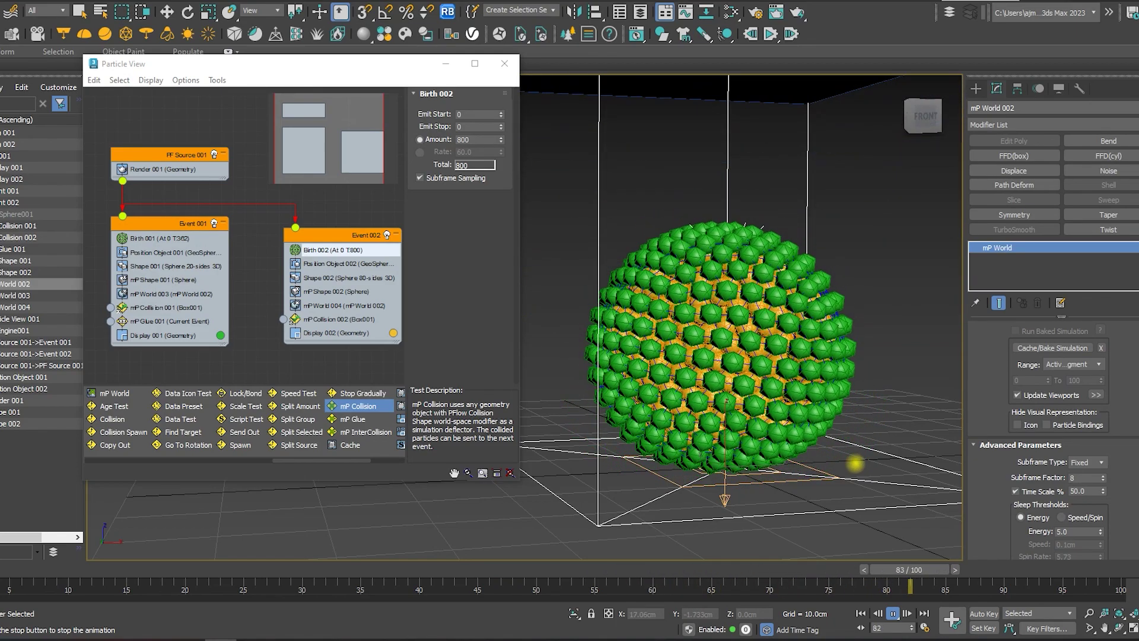
{"action": "mouse_move", "coordinate": [797, 478]}
{"action": "middle_mouse_down", "text": "alt"}
{"action": "mouse_move", "coordinate": [839, 499]}
{"action": "mouse_move", "coordinate": [932, 491]}
{"action": "middle_mouse_up", "text": "alt"}
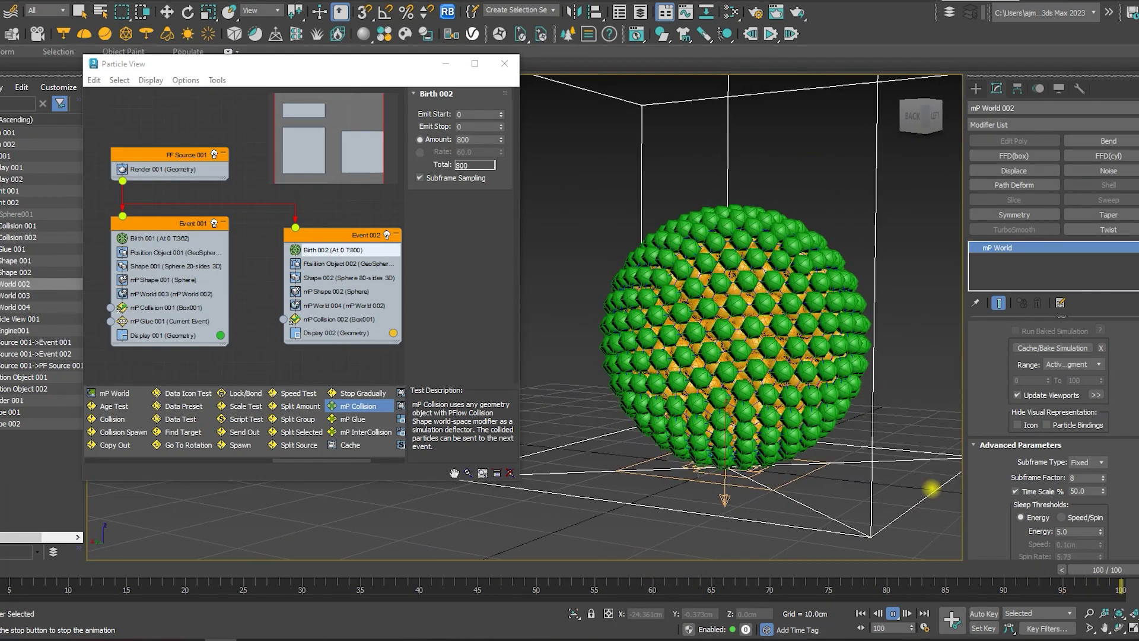
{"action": "middle_click_drag", "start_coordinate": [1073, 483], "coordinate": [949, 585], "text": "alt"}
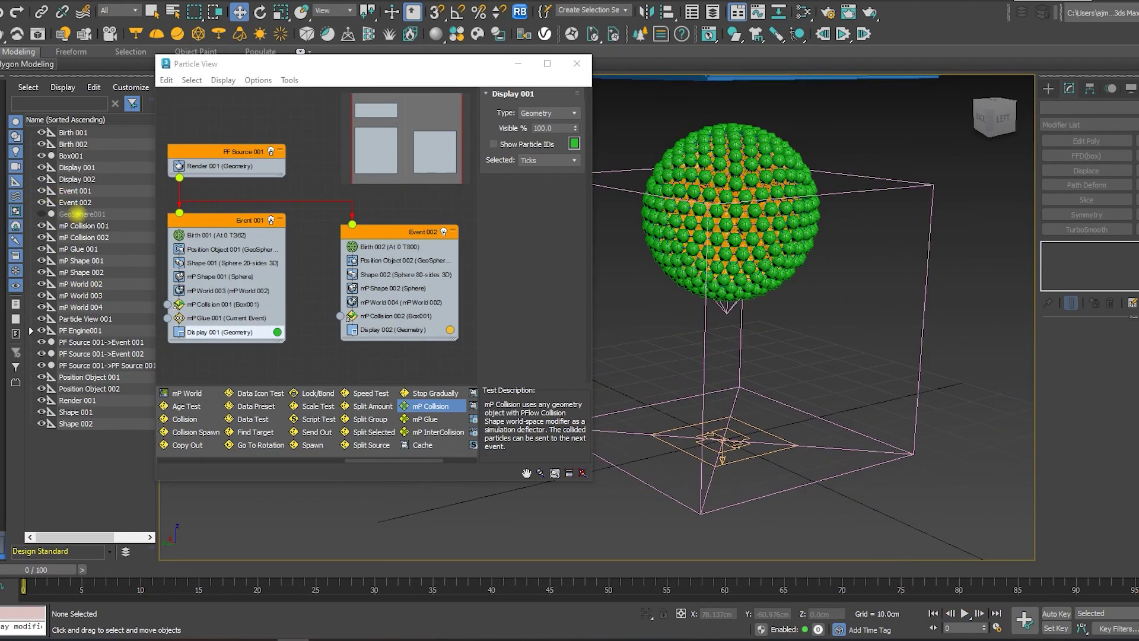
- Clone GeoSphere001 as a copy named GeoSphere002
{"action": "left_click", "coordinate": [78, 214]}
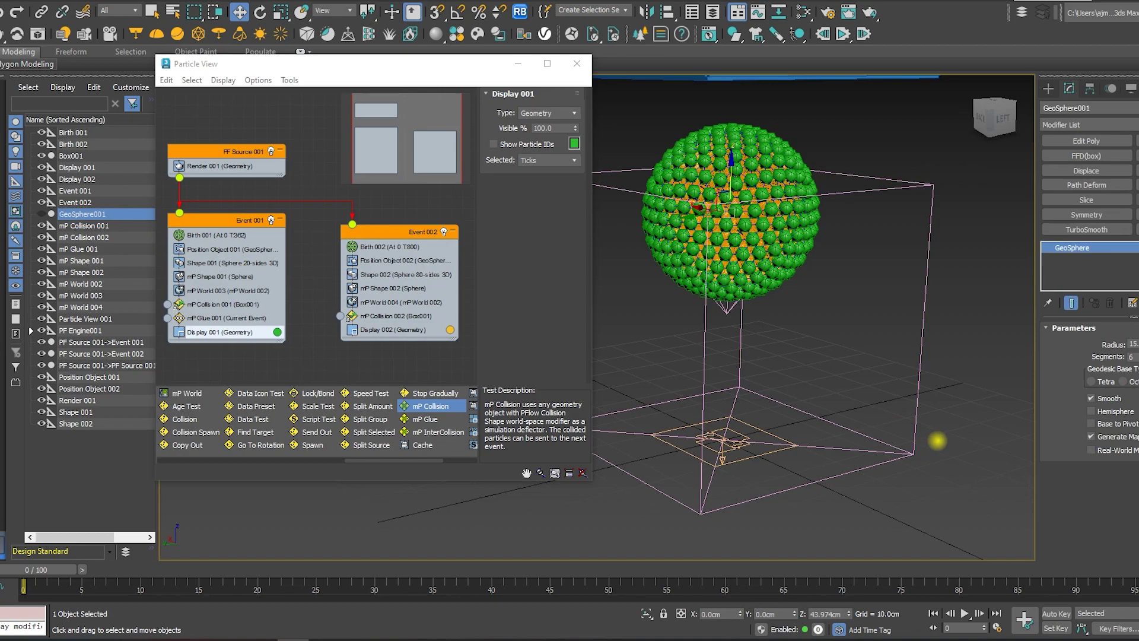
{"action": "key", "text": "ctrl+v"}
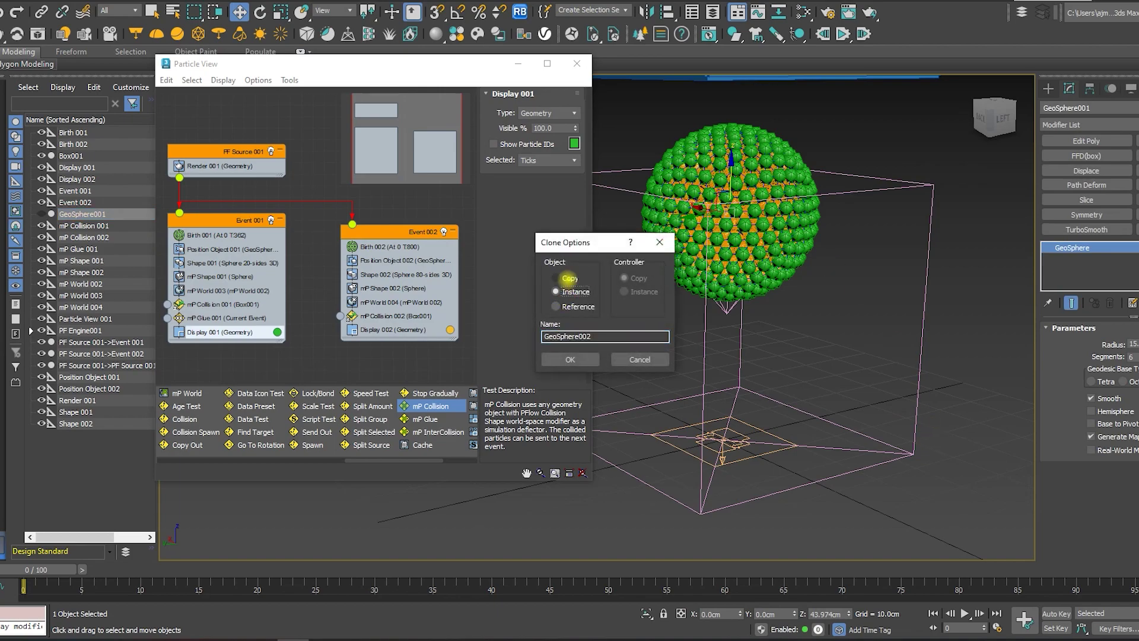
{"action": "left_click", "coordinate": [570, 360]}
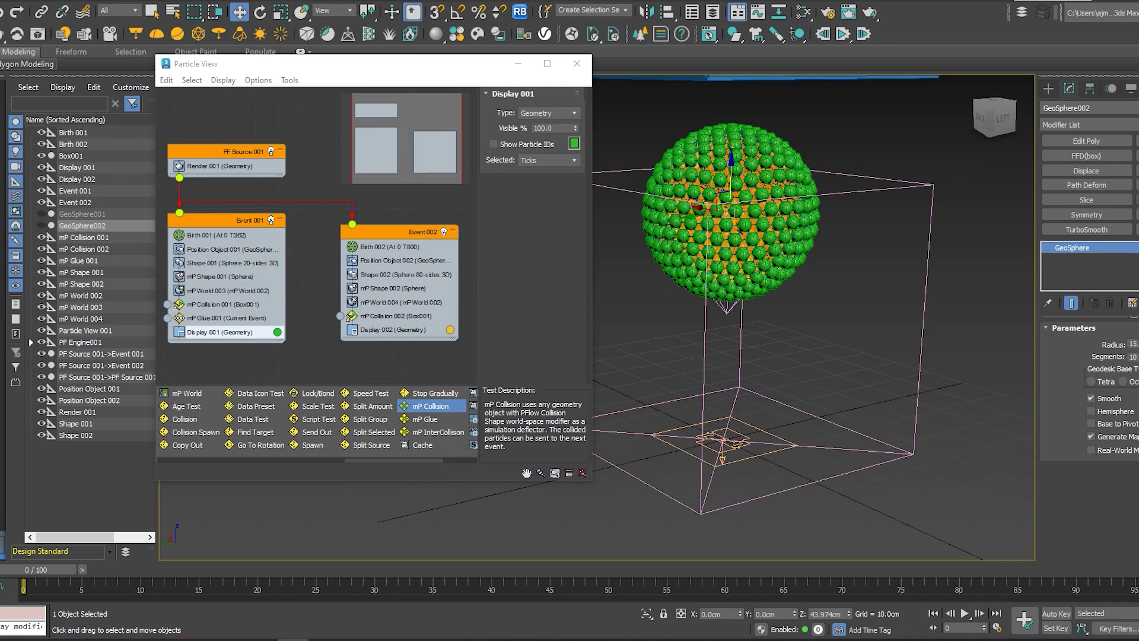
- Add a Particle Skinner modifier to GeoSphere002 and bind it to PF Source 001
{"action": "left_click", "coordinate": [1108, 125]}
{"action": "type", "text": "pa"}
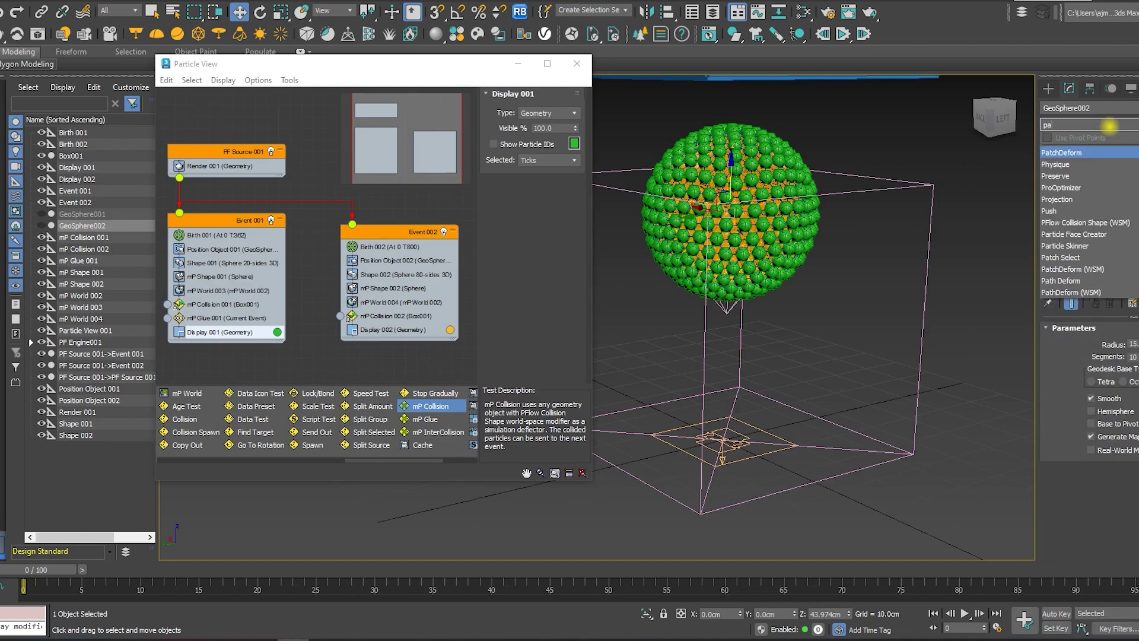
{"action": "type", "text": "rt"}
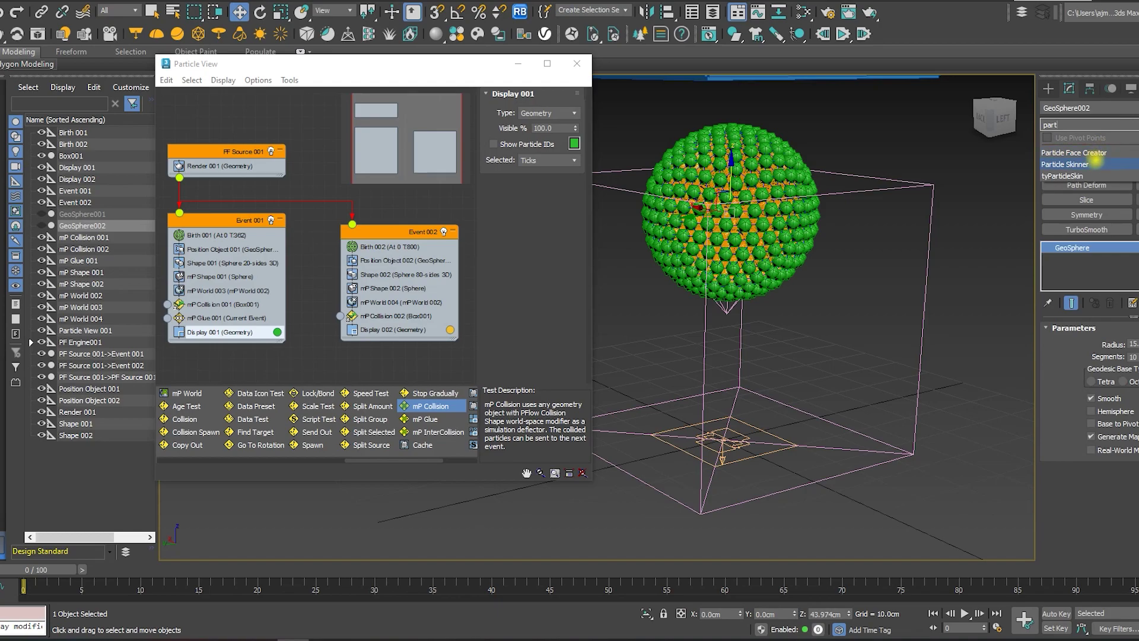
{"action": "left_click", "coordinate": [1096, 163]}
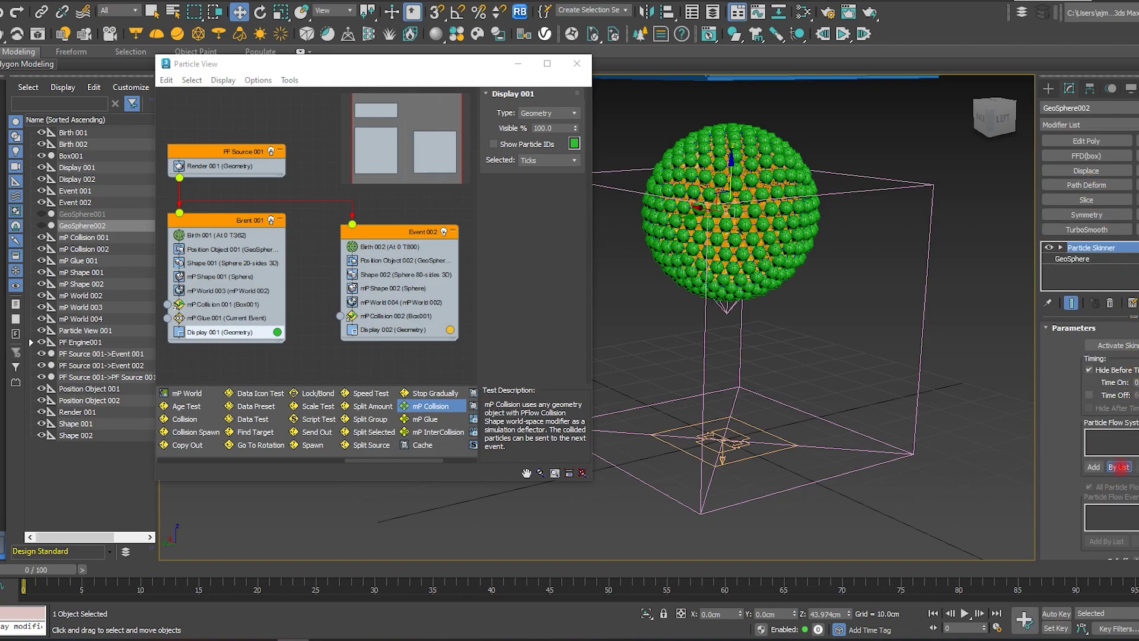
{"action": "left_click", "coordinate": [1119, 467]}
{"action": "left_click", "coordinate": [616, 186]}
{"action": "double_click", "coordinate": [615, 186]}
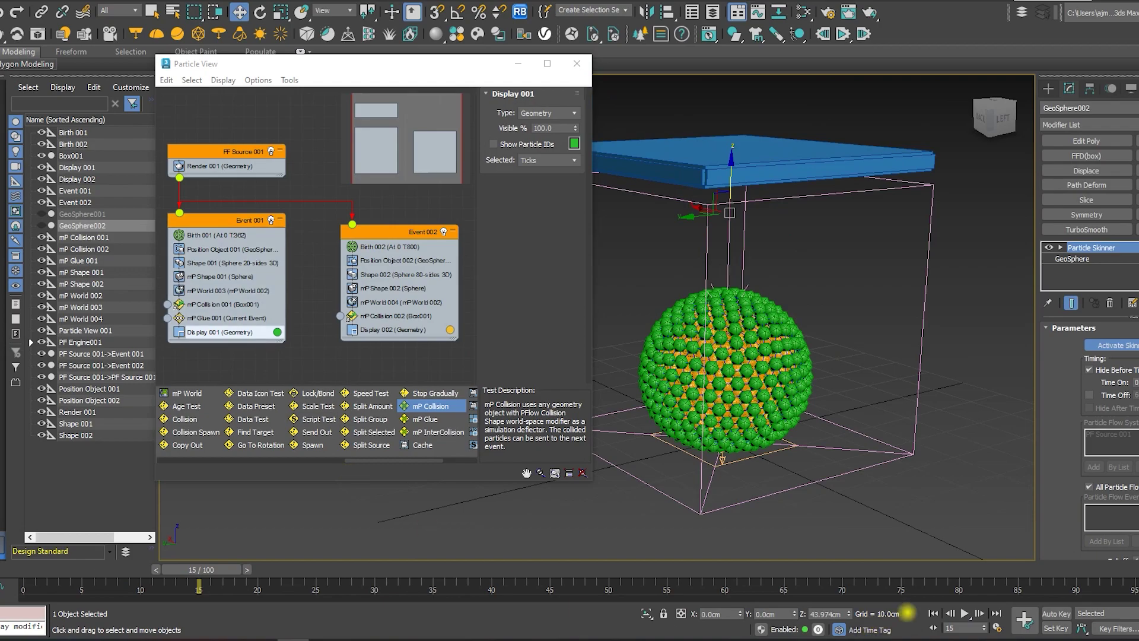
{"action": "left_click", "coordinate": [933, 613]}
{"action": "left_click", "coordinate": [40, 225]}
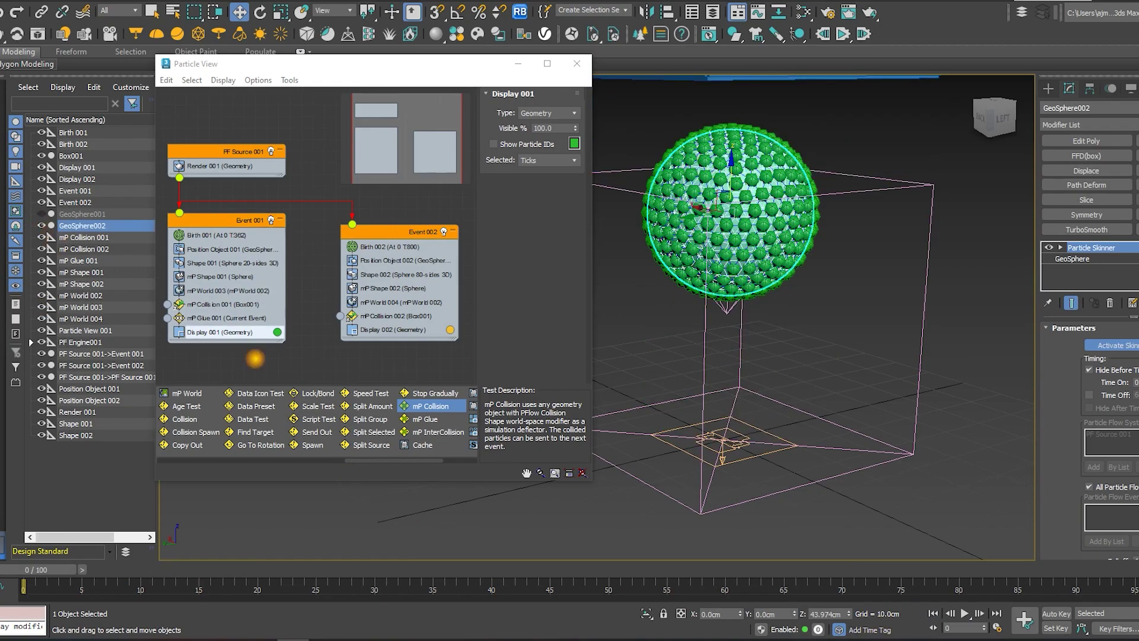
- Play the skinned simulation twice to inspect the result
{"action": "left_click", "coordinate": [966, 614]}
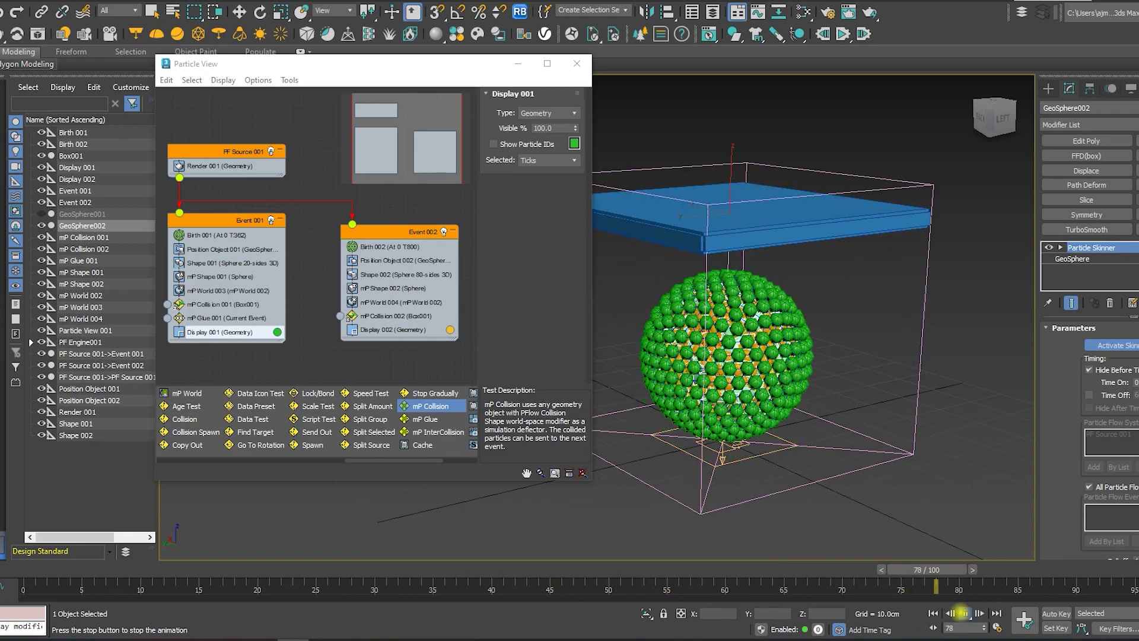
{"action": "left_click", "coordinate": [963, 613]}
{"action": "scroll", "coordinate": [721, 283], "scroll_direction": "up", "scroll_amount": 5}
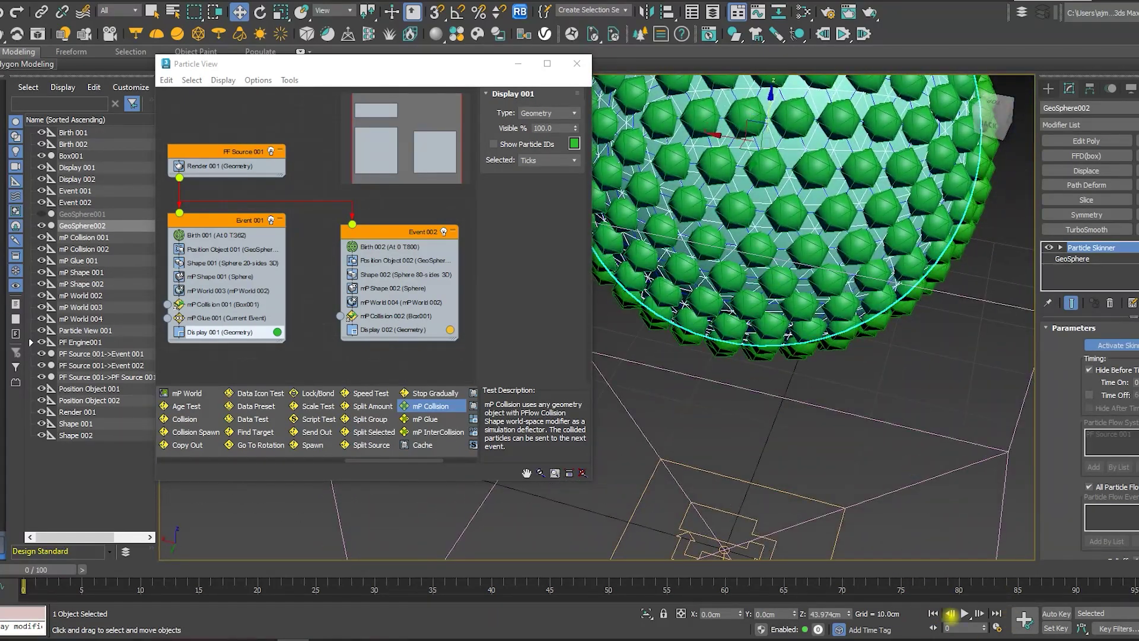
{"action": "left_click", "coordinate": [963, 613]}
{"action": "left_click", "coordinate": [964, 612]}
- Orbit around the sphere, then set Event 001's Display type to None
{"action": "key", "text": "w"}
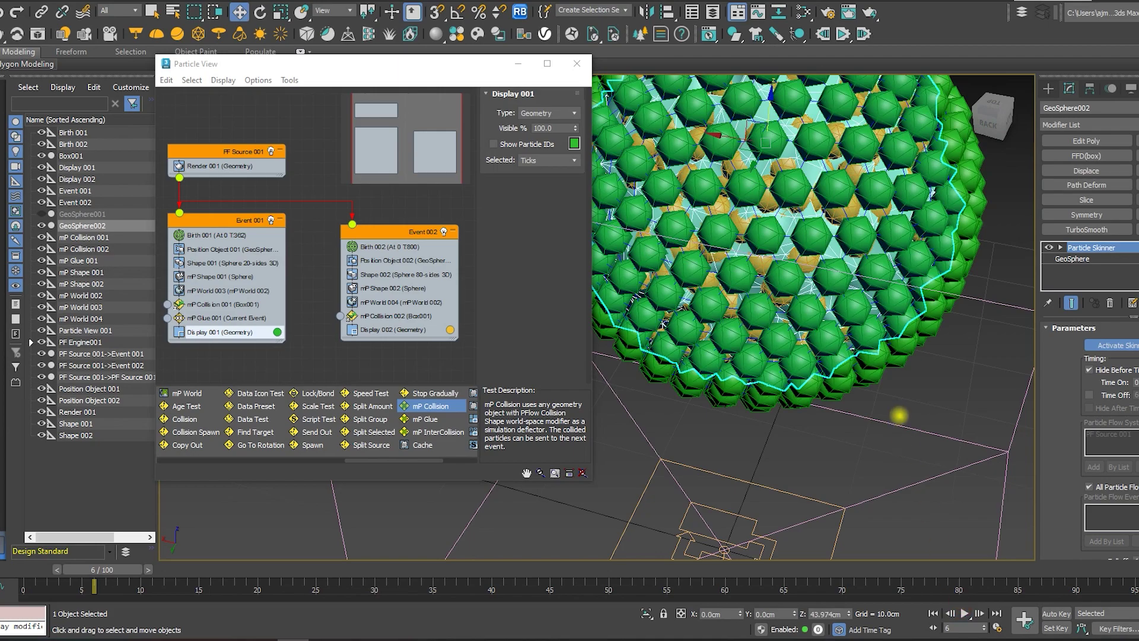
{"action": "middle_click_drag", "start_coordinate": [898, 415], "coordinate": [819, 305], "text": "alt"}
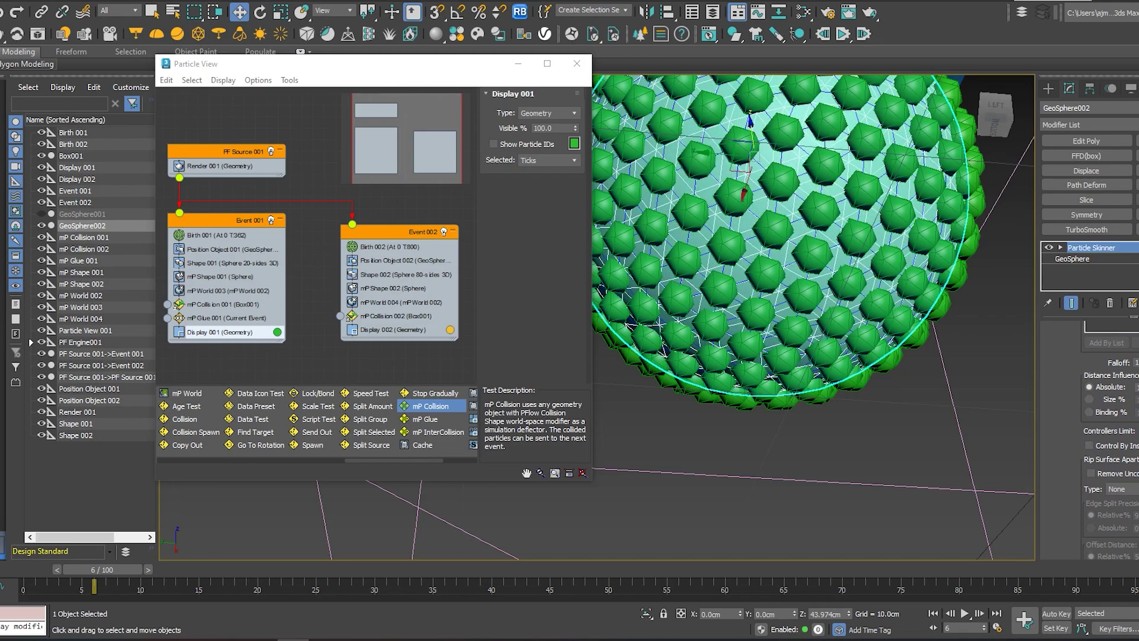
{"action": "mouse_move", "coordinate": [917, 353]}
{"action": "middle_mouse_down", "text": "alt"}
{"action": "mouse_move", "coordinate": [862, 455]}
{"action": "mouse_move", "coordinate": [946, 551]}
{"action": "middle_mouse_up", "text": "alt"}
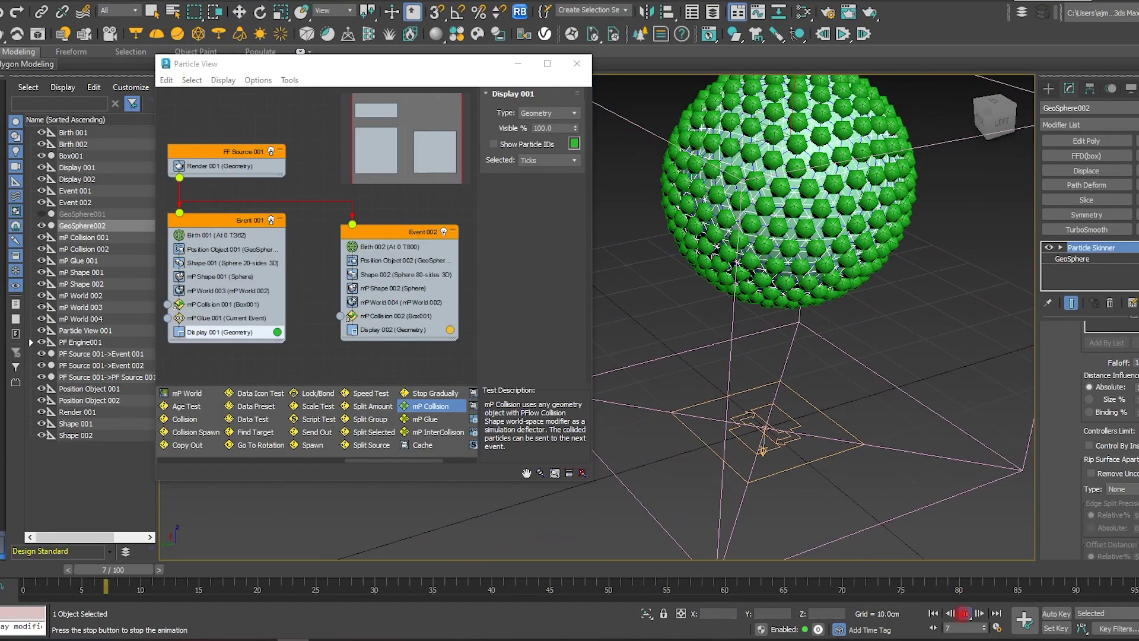
{"action": "scroll", "coordinate": [855, 486], "scroll_direction": "up", "scroll_amount": 5}
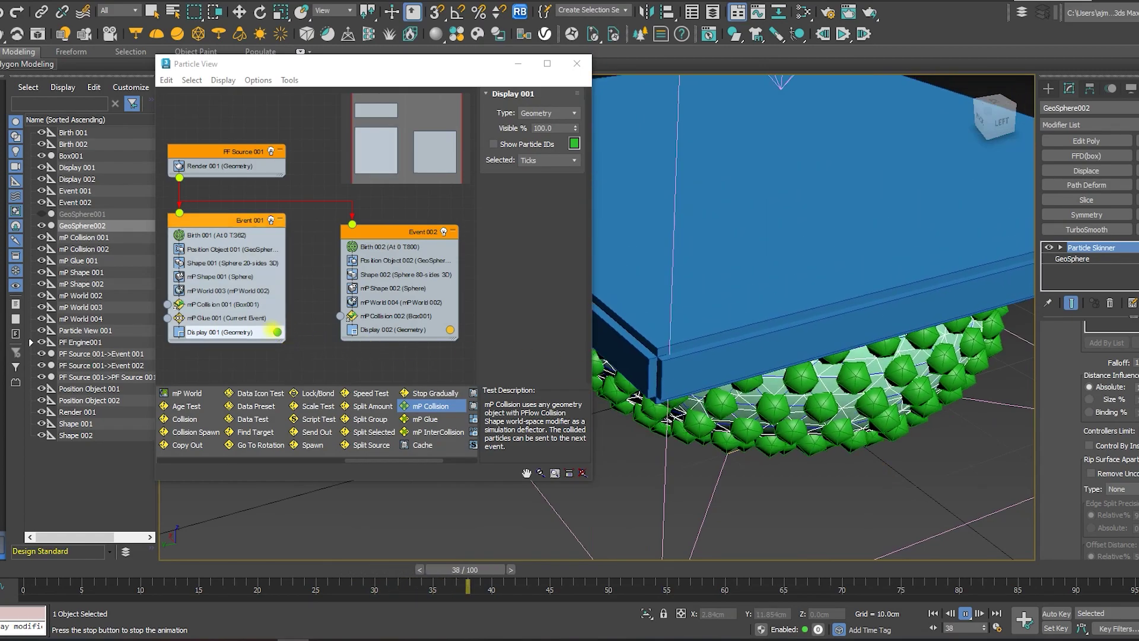
{"action": "left_click", "coordinate": [541, 113]}
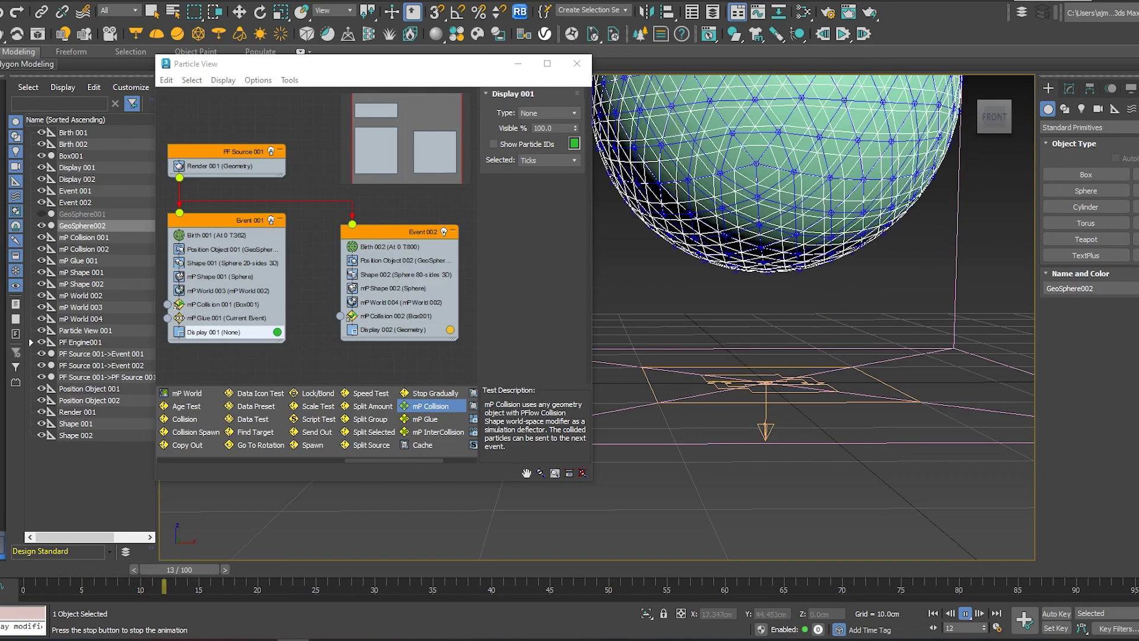
- Stop playback at frame 24, inspect mP Glue 001's settings, then minimize Particle View
{"action": "left_click", "coordinate": [966, 614]}
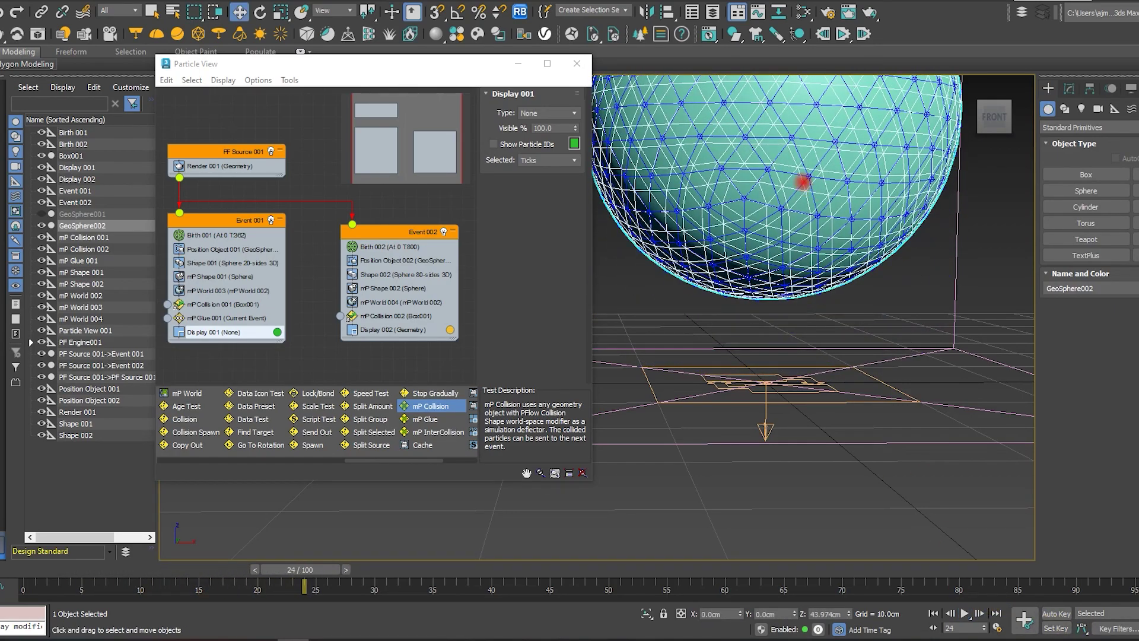
{"action": "middle_click_drag", "start_coordinate": [802, 182], "coordinate": [837, 419]}
{"action": "left_click", "coordinate": [928, 423]}
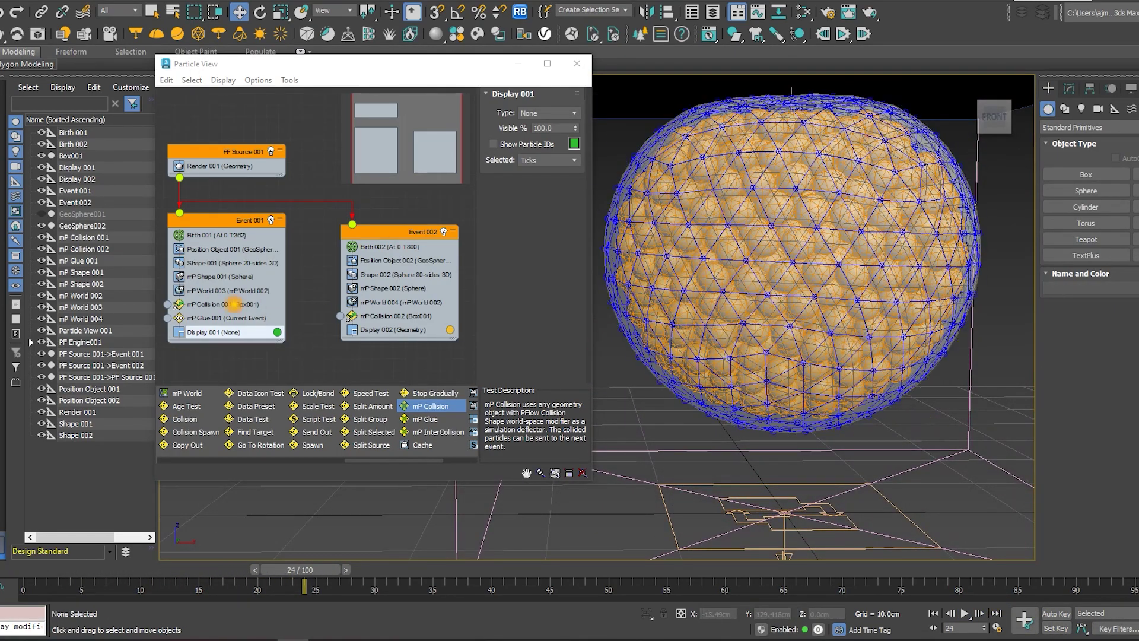
{"action": "left_click", "coordinate": [206, 316]}
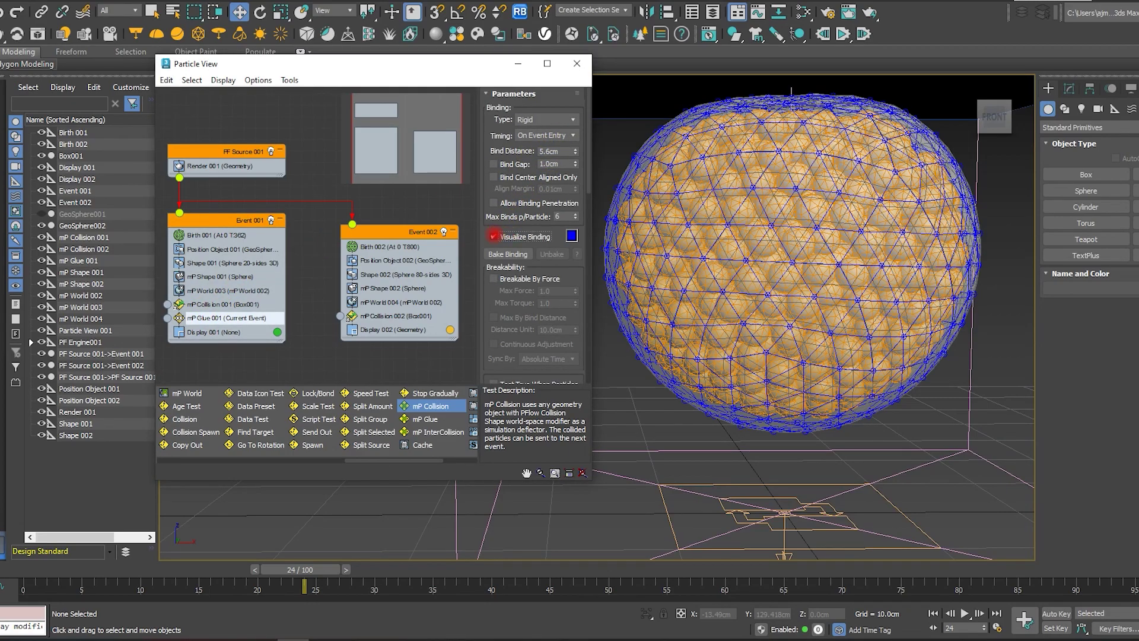
{"action": "left_click", "coordinate": [528, 63]}
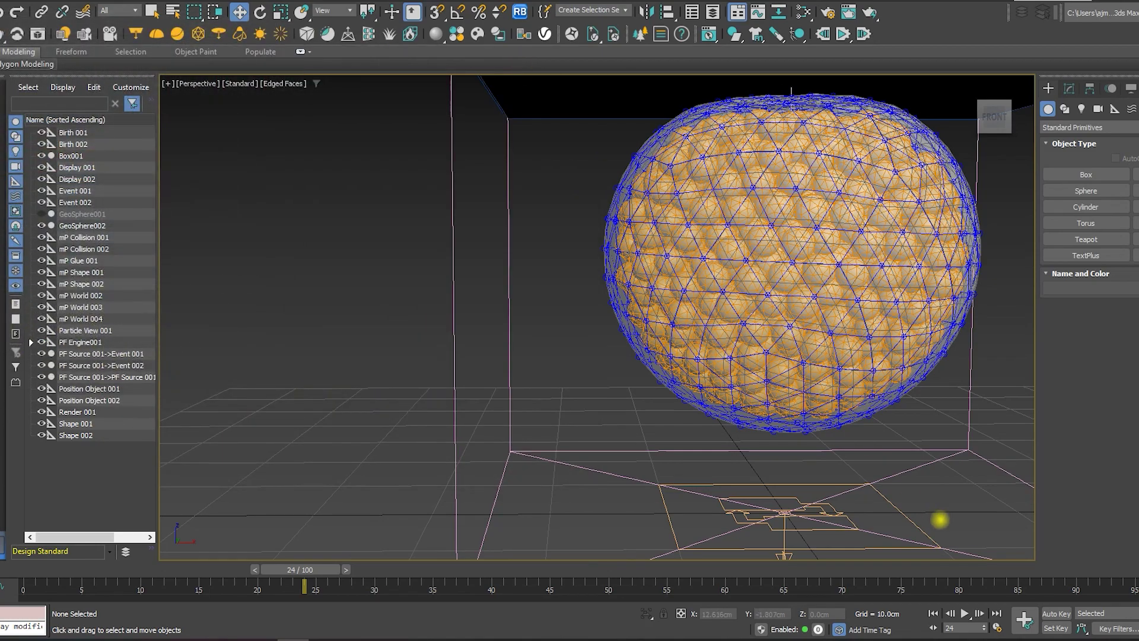
- Replay the squash from frame 0 with the scene framed, edged faces off, and a frontal orbit
{"action": "left_click", "coordinate": [931, 613]}
{"action": "left_click", "coordinate": [966, 613]}
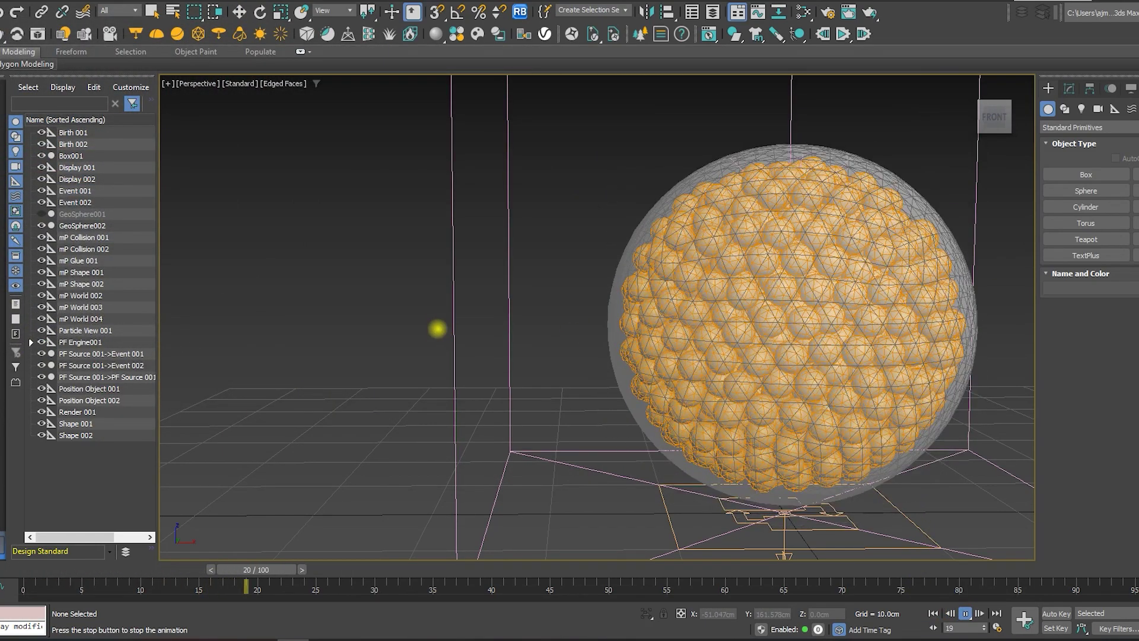
{"action": "key", "text": "z"}
{"action": "key", "text": "F4"}
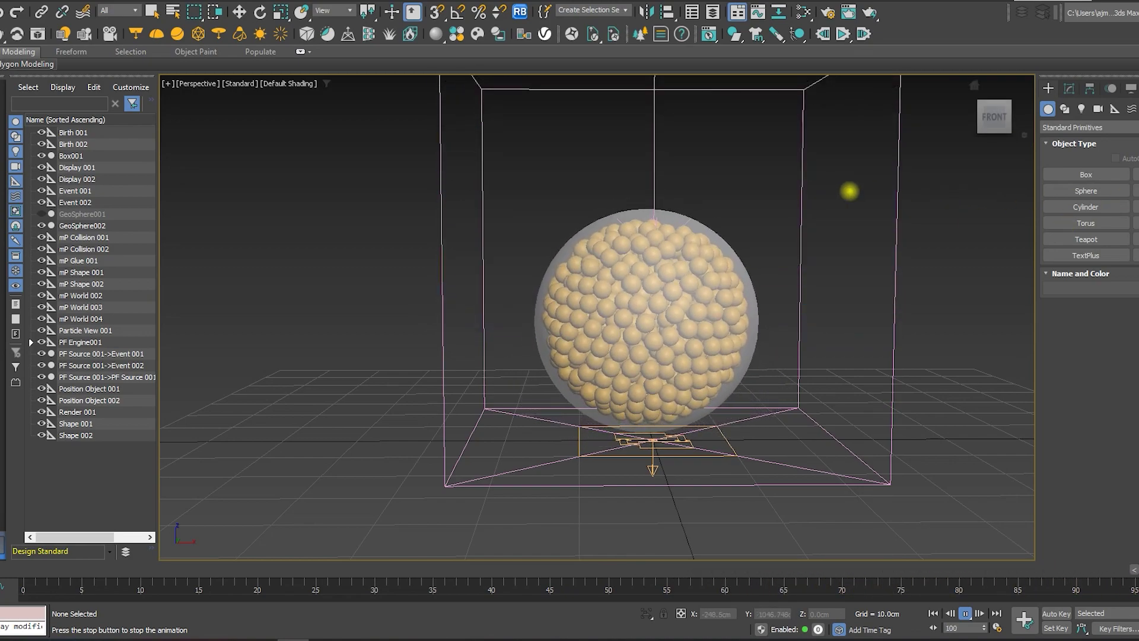
{"action": "scroll", "coordinate": [830, 339], "scroll_direction": "down", "scroll_amount": 4}
{"action": "mouse_move", "coordinate": [829, 339]}
{"action": "middle_mouse_down", "text": "alt"}
{"action": "mouse_move", "coordinate": [817, 336]}
{"action": "mouse_move", "coordinate": [813, 382]}
{"action": "mouse_move", "coordinate": [913, 349]}
{"action": "middle_mouse_up", "text": "alt"}
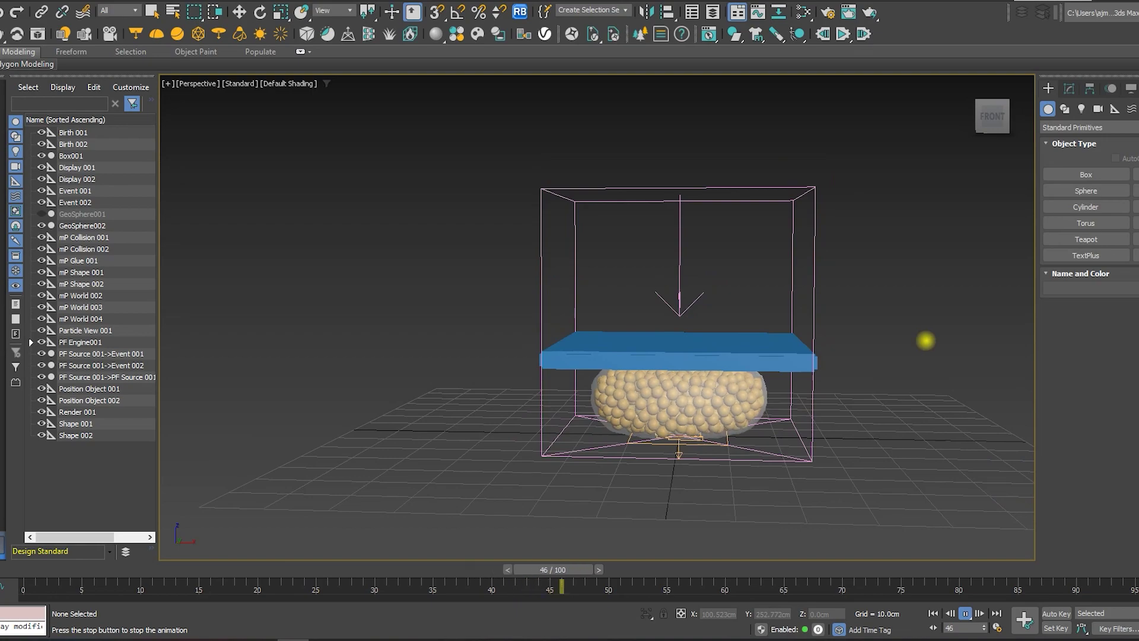